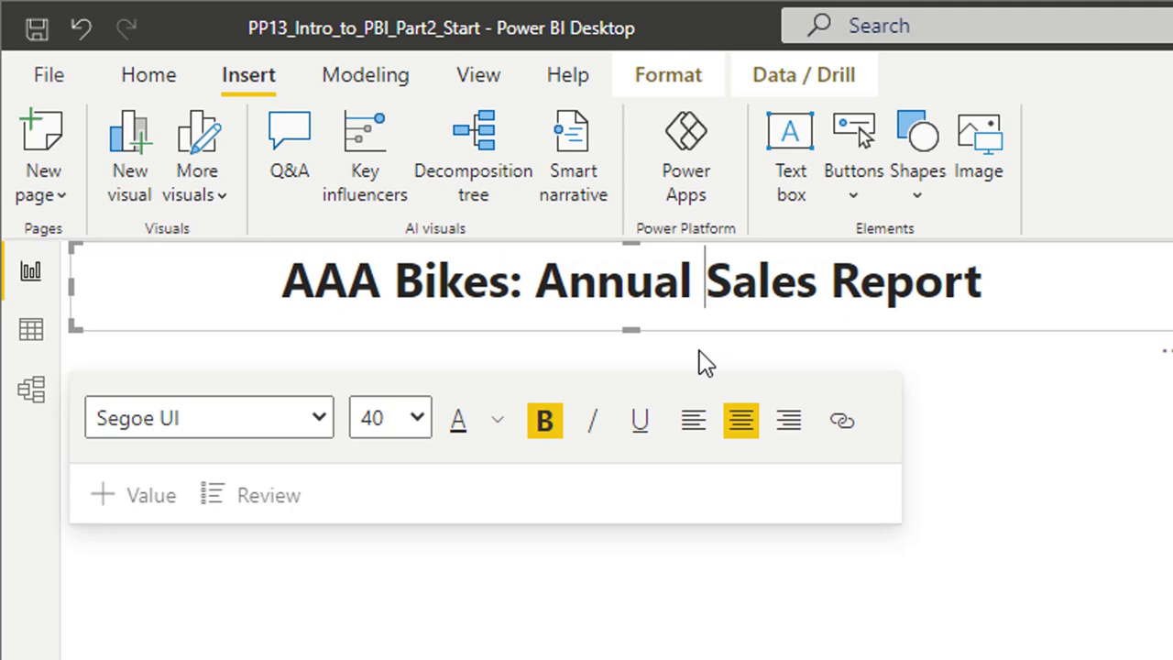
# Step: Set the background colour of the "AAA Bikes: Annual Sales Report" title text box to light gray
pyautogui.click(859, 398)
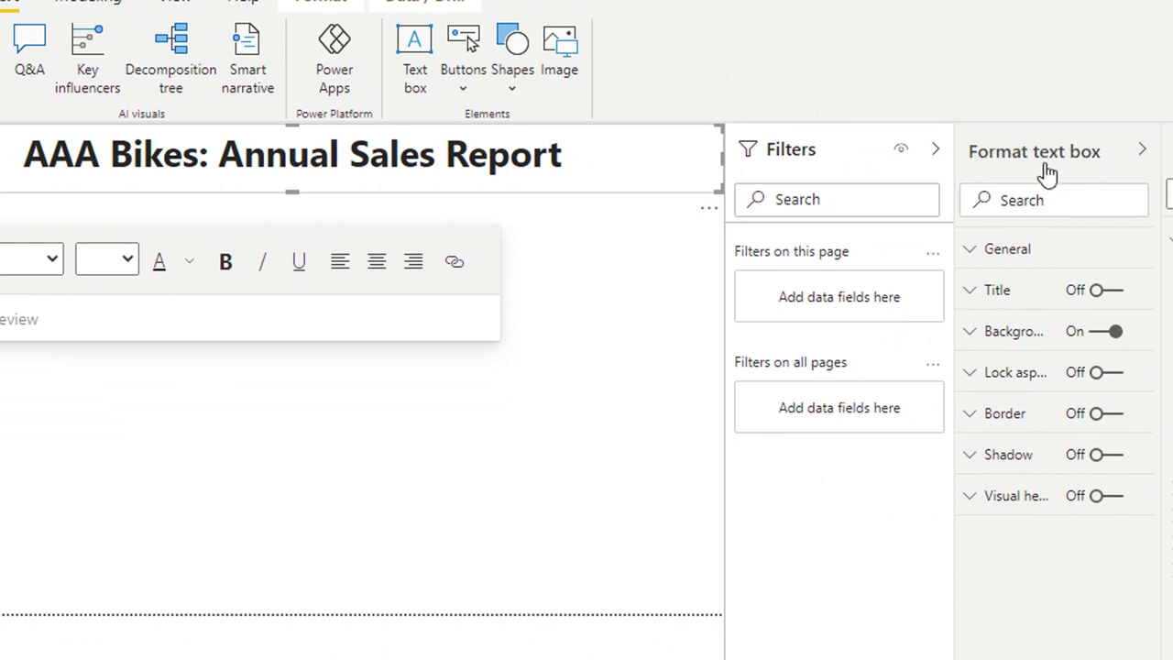
pyautogui.click(972, 336)
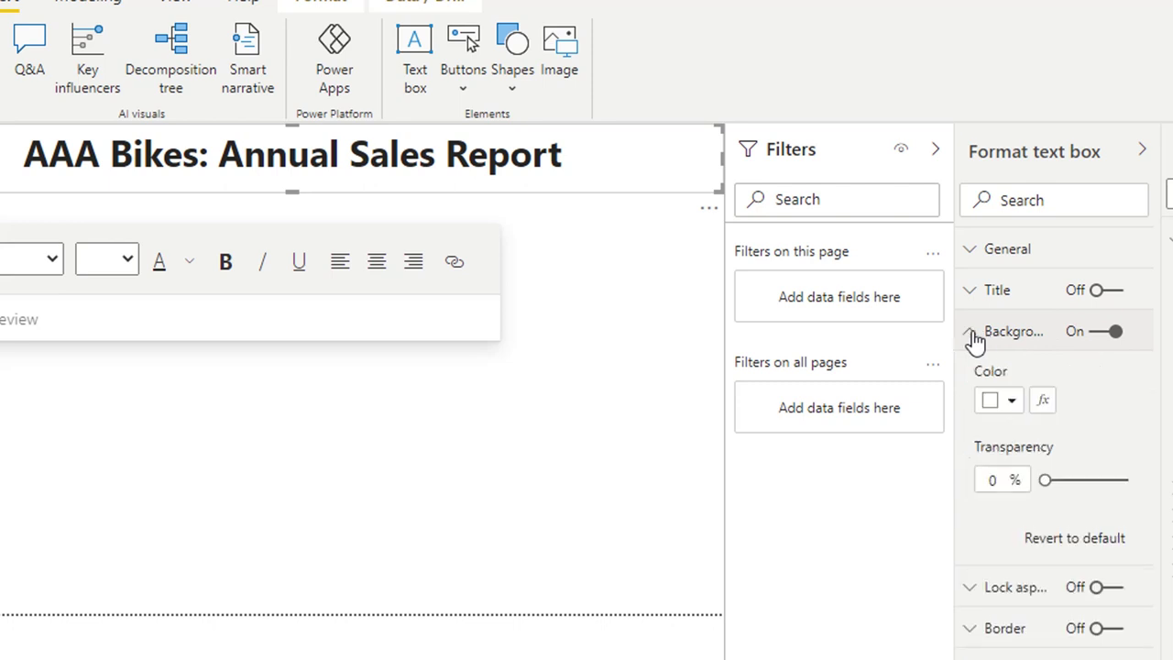
pyautogui.click(1015, 406)
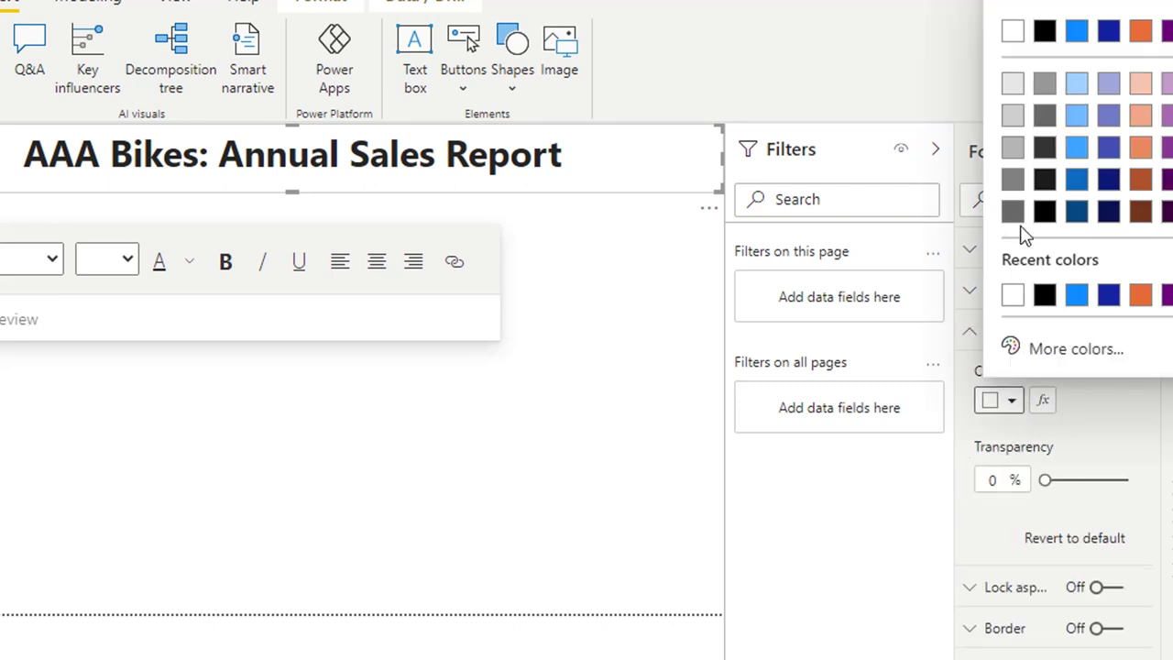
pyautogui.click(1013, 179)
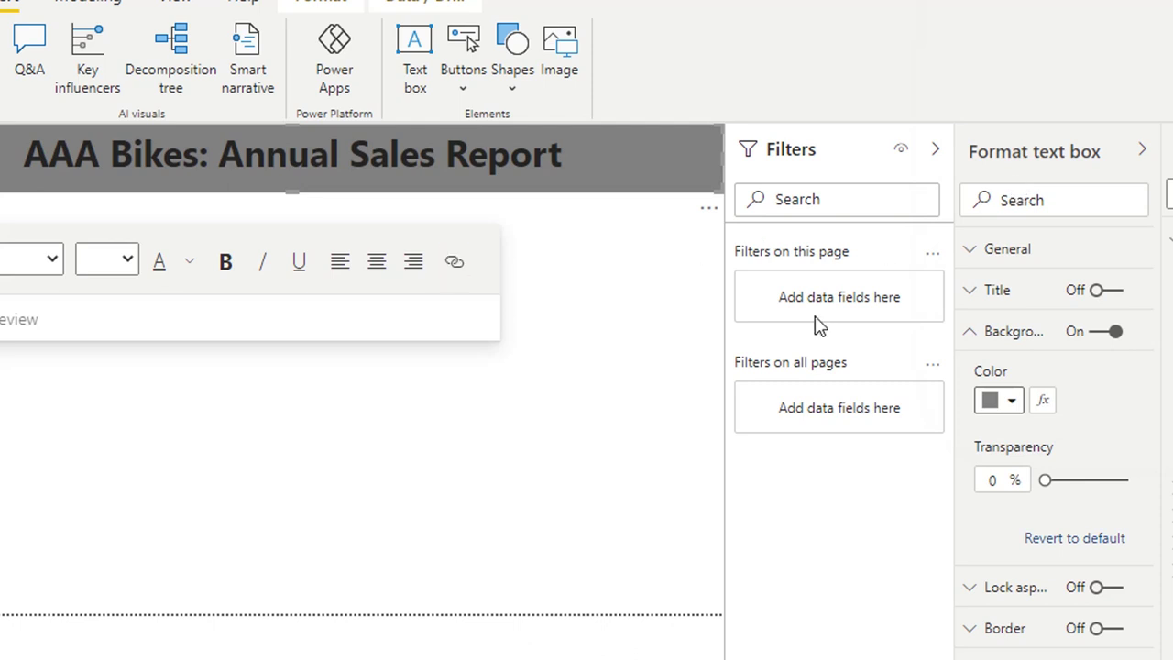
pyautogui.click(1014, 407)
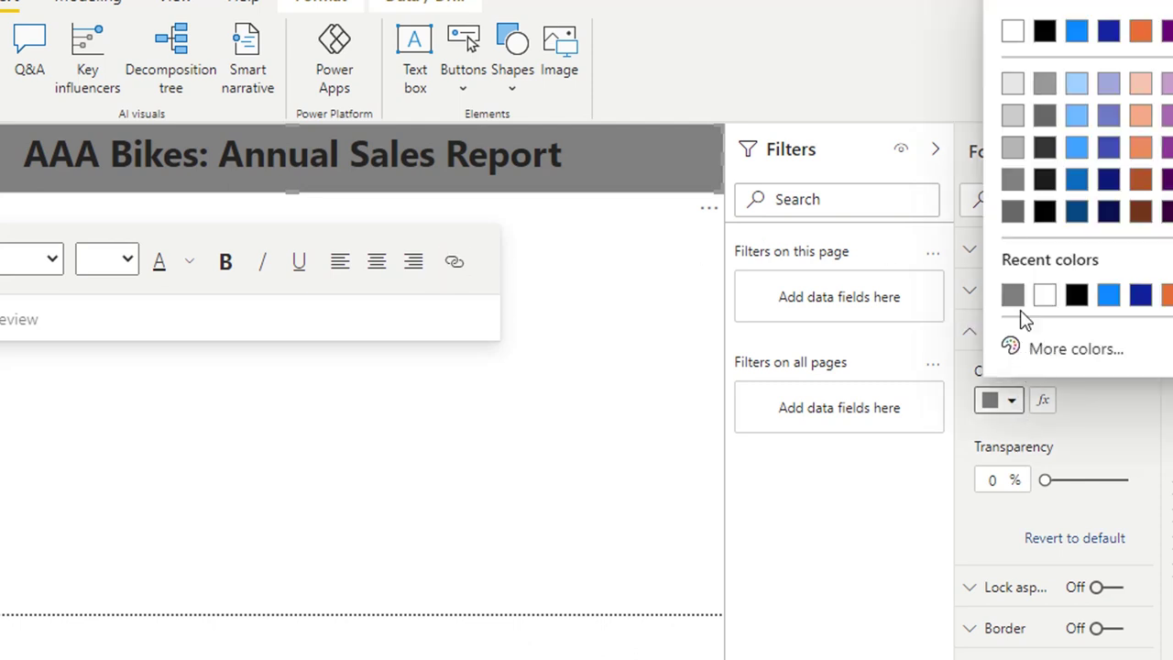
pyautogui.click(1012, 149)
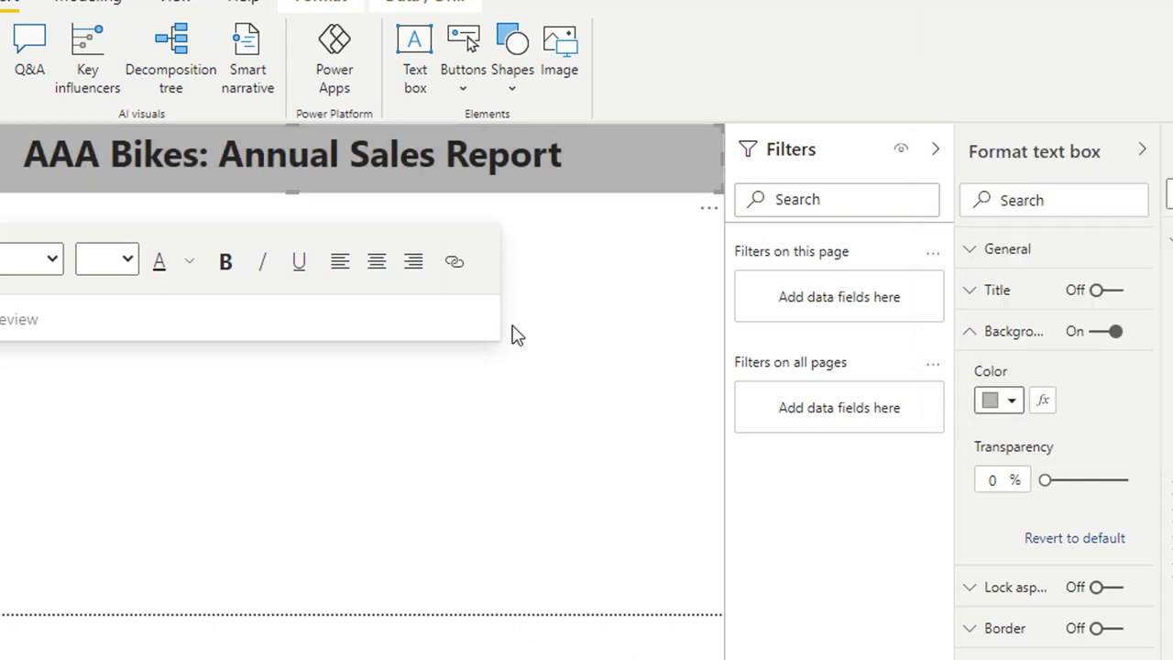
pyautogui.click(591, 286)
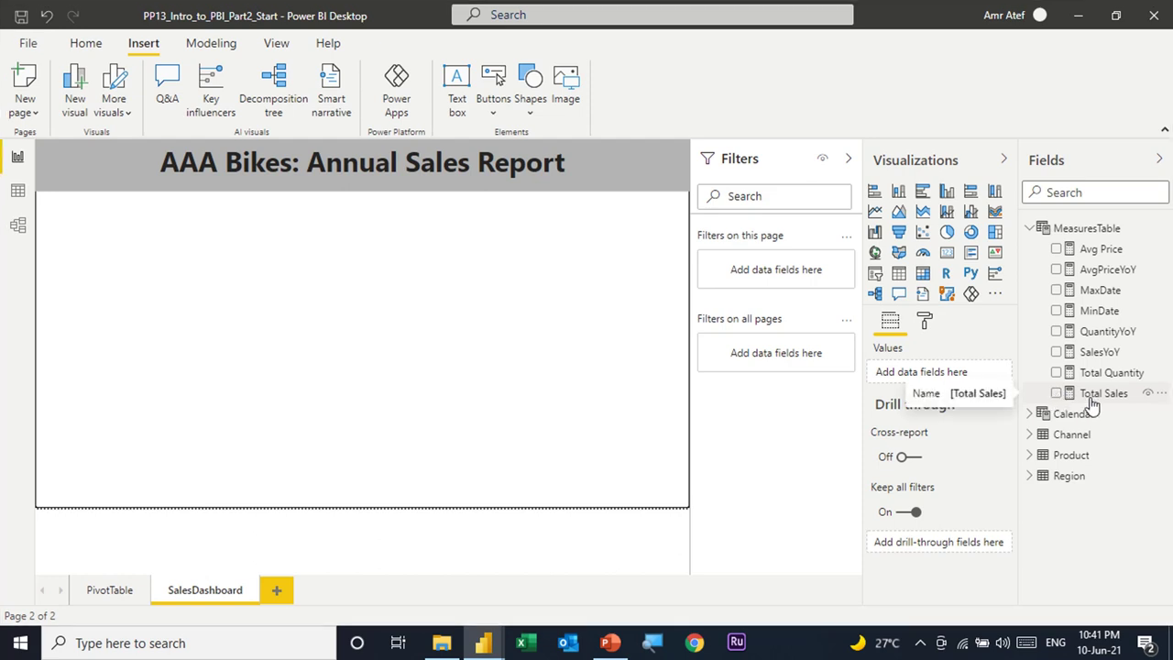
# Step: Add a multi-row card visual to the SalesDashboard page showing the Total Sales and SalesYoY measures
pyautogui.moveTo(1097, 404); pyautogui.dragTo(315, 322)
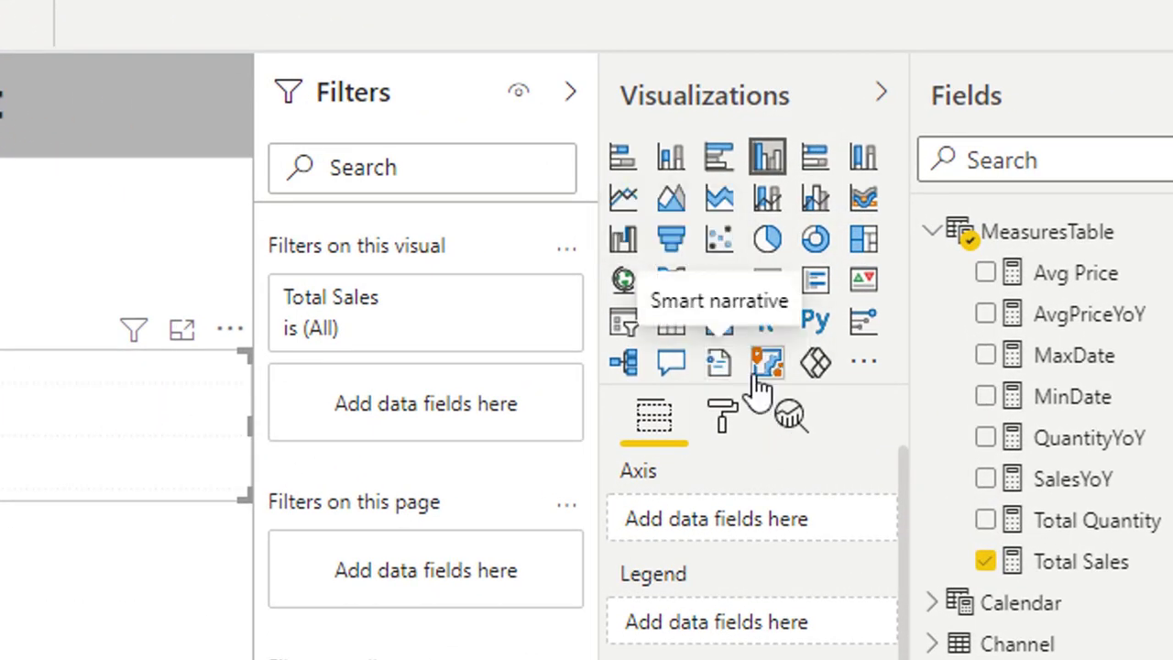
pyautogui.click(815, 290)
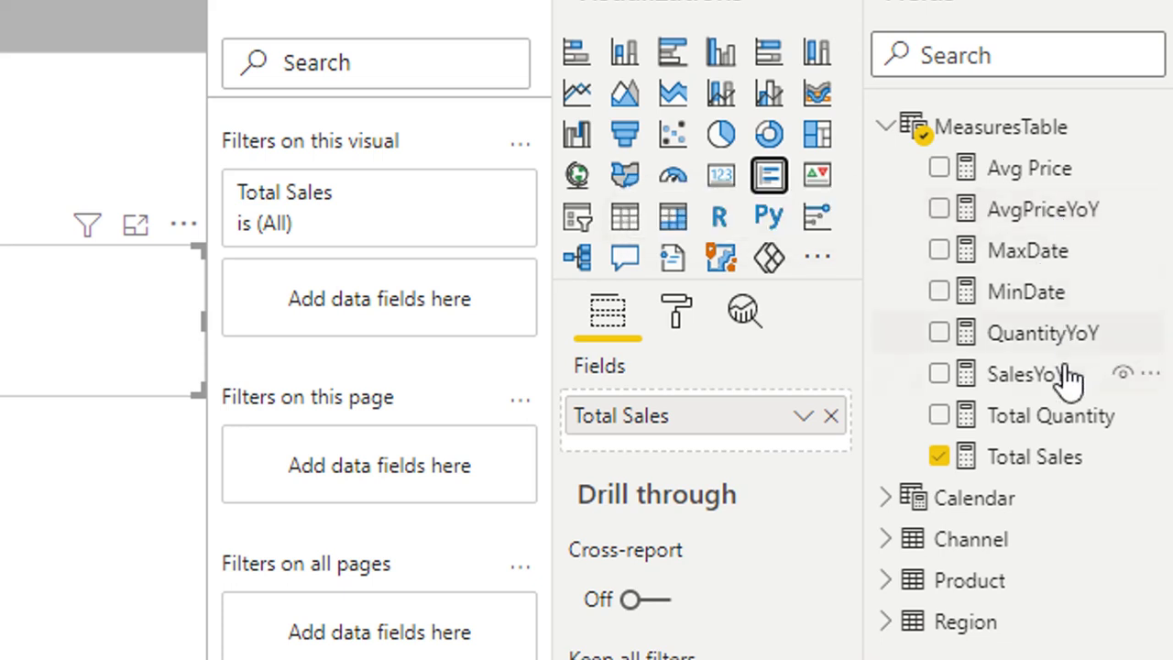
pyautogui.moveTo(1020, 383); pyautogui.dragTo(748, 423)
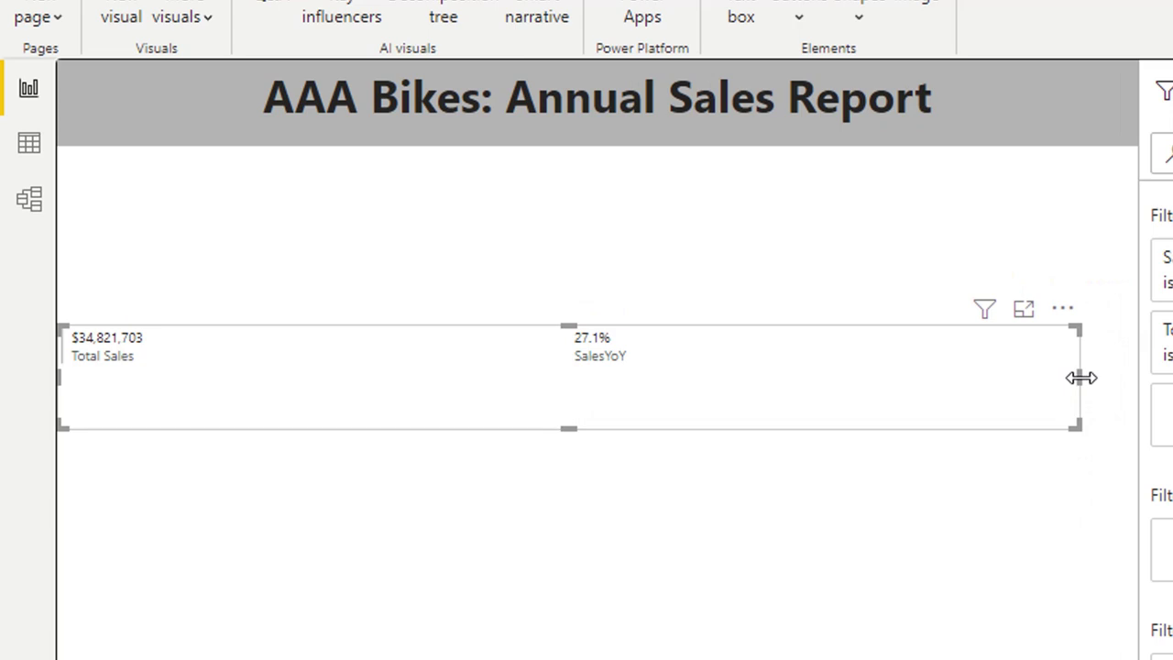
# Step: Shrink the sales card to fit its two values and place it directly under the report title at the page's left edge
pyautogui.moveTo(1081, 378); pyautogui.dragTo(357, 374)
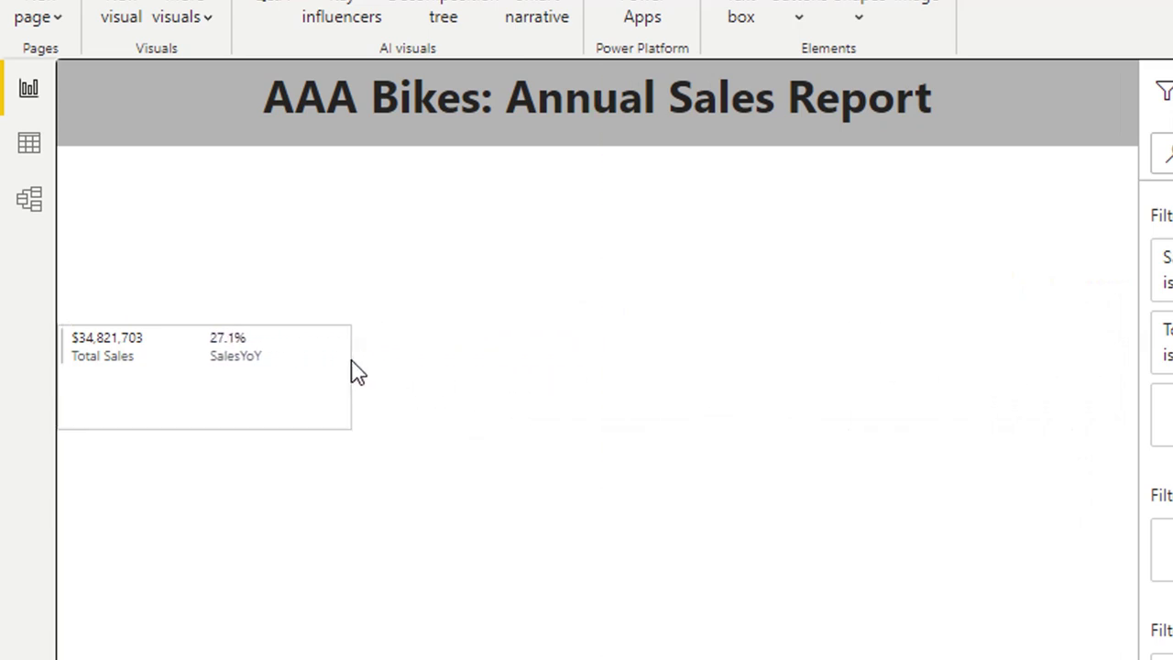
pyautogui.moveTo(202, 430); pyautogui.dragTo(193, 409)
pyautogui.moveTo(239, 367); pyautogui.dragTo(247, 197)
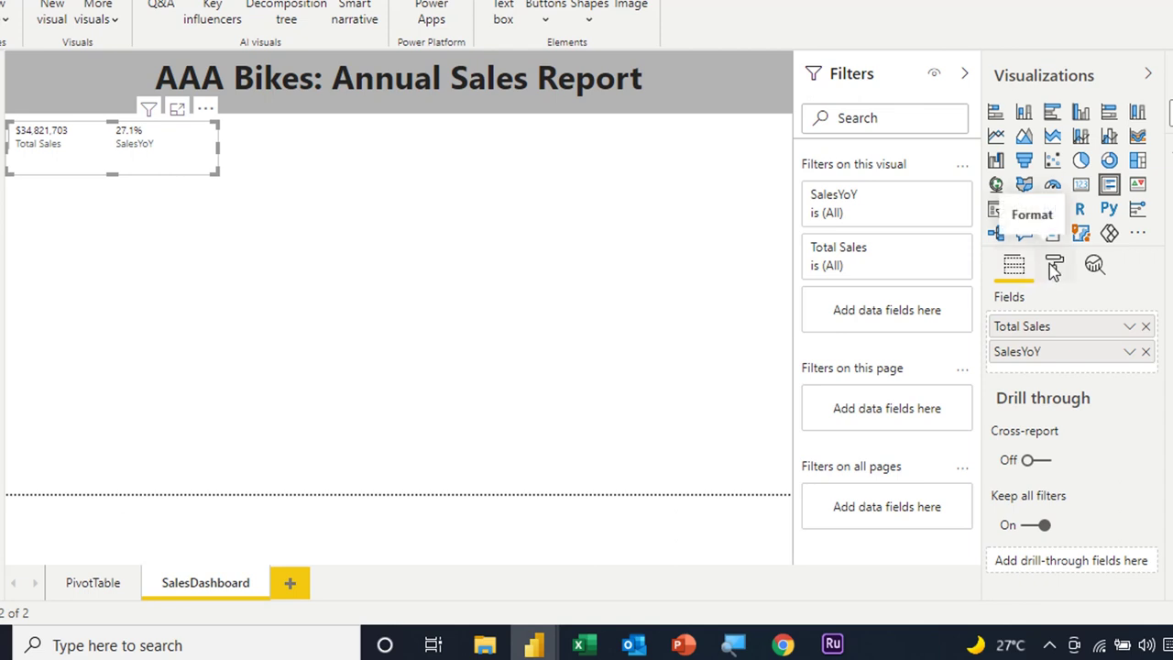
# Step: Set the text size of both the data labels and the category labels on the sales card to 17 pt
pyautogui.click(1053, 267)
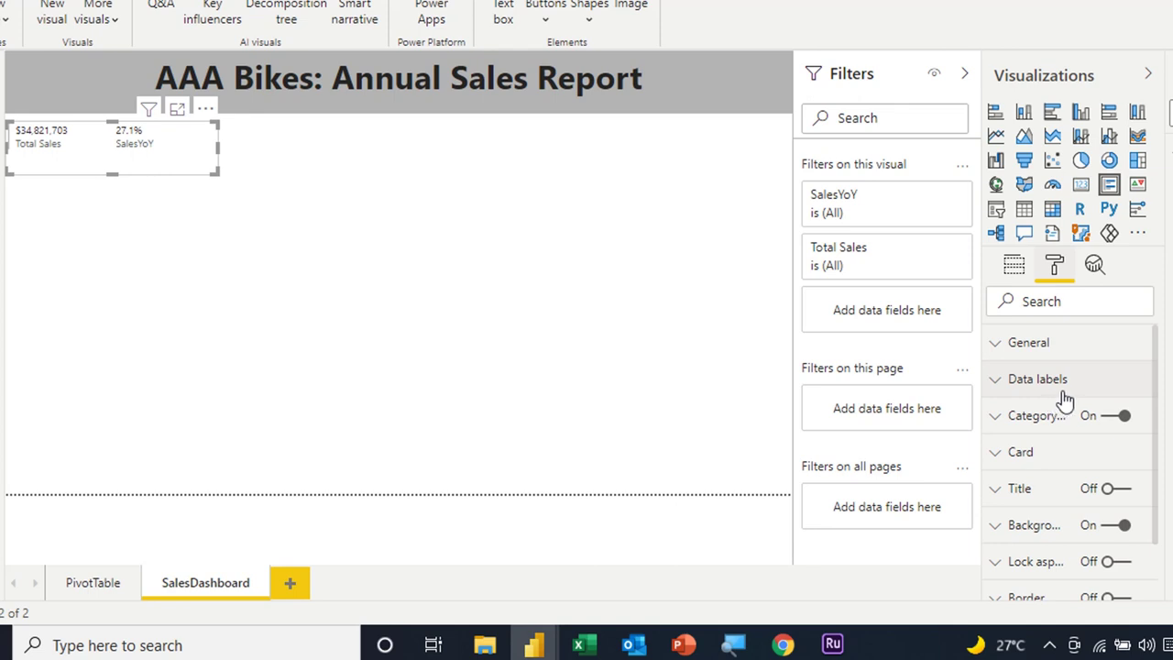
pyautogui.click(1002, 388)
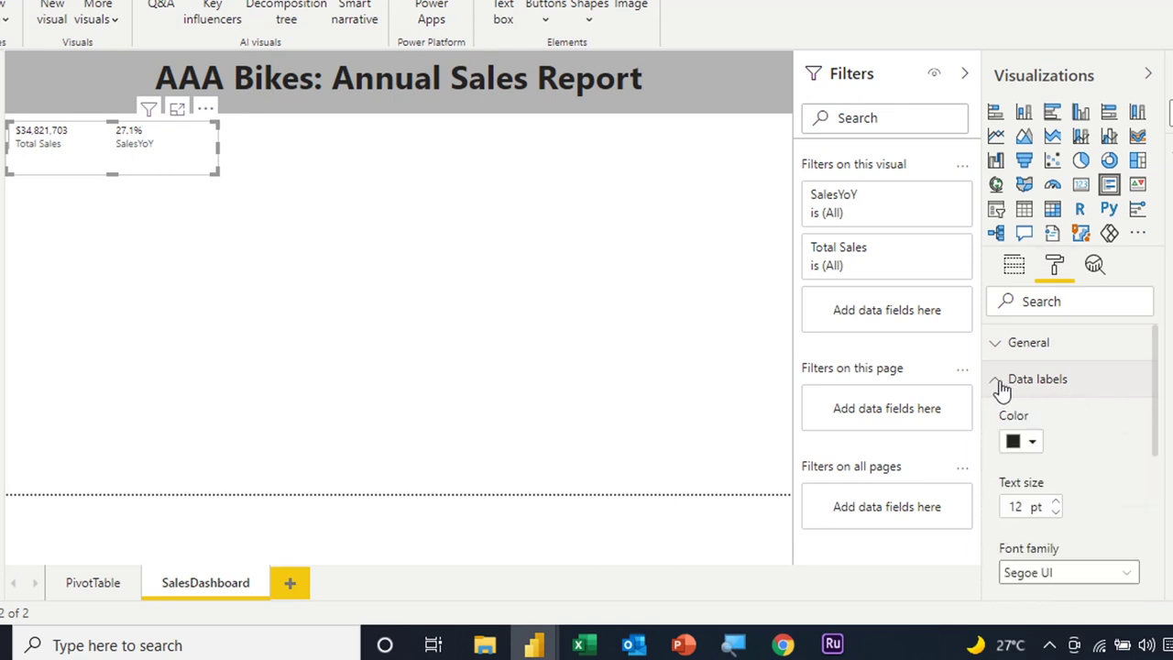
pyautogui.scroll(-2, 1045, 417)
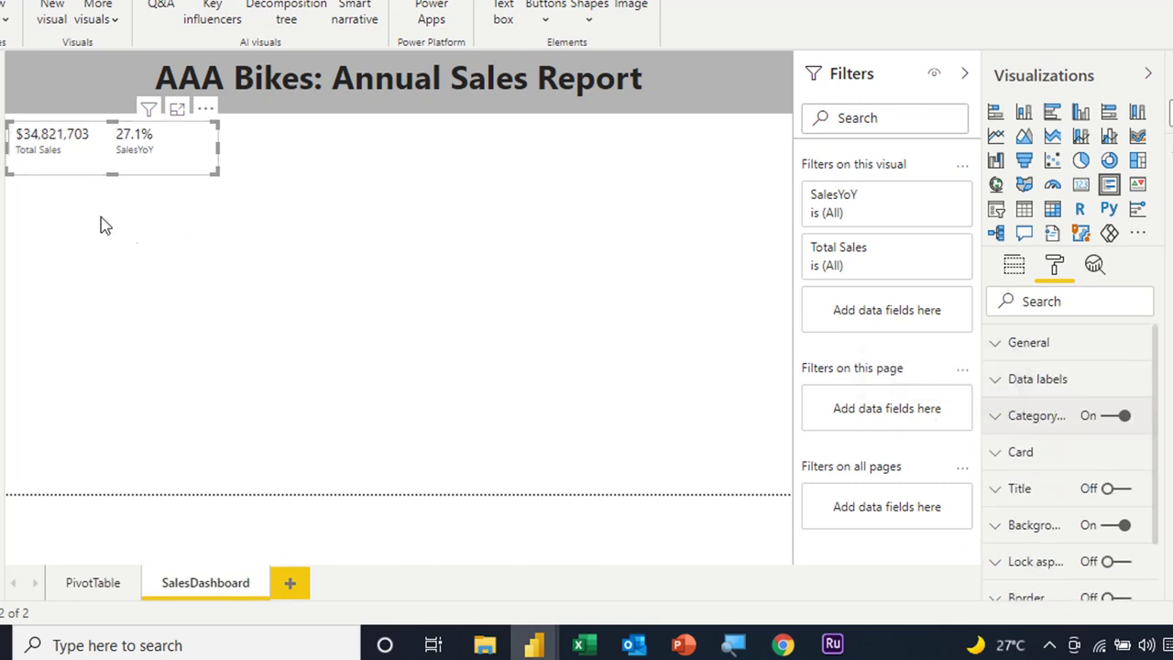
pyautogui.click(1001, 417)
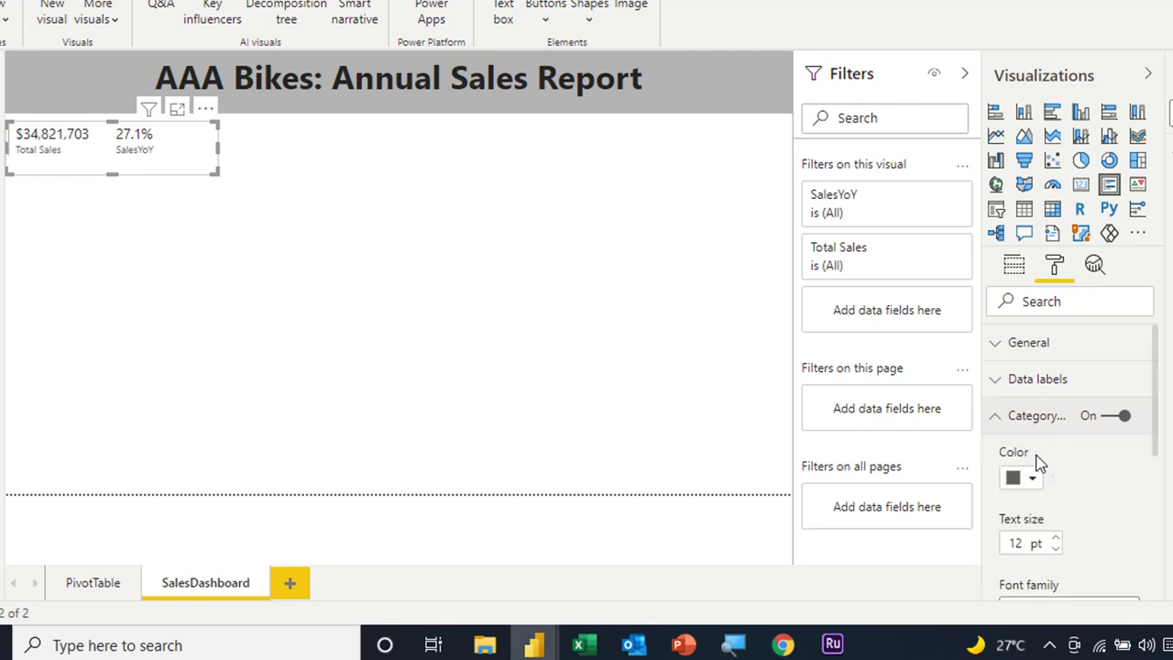
pyautogui.click(1056, 539)
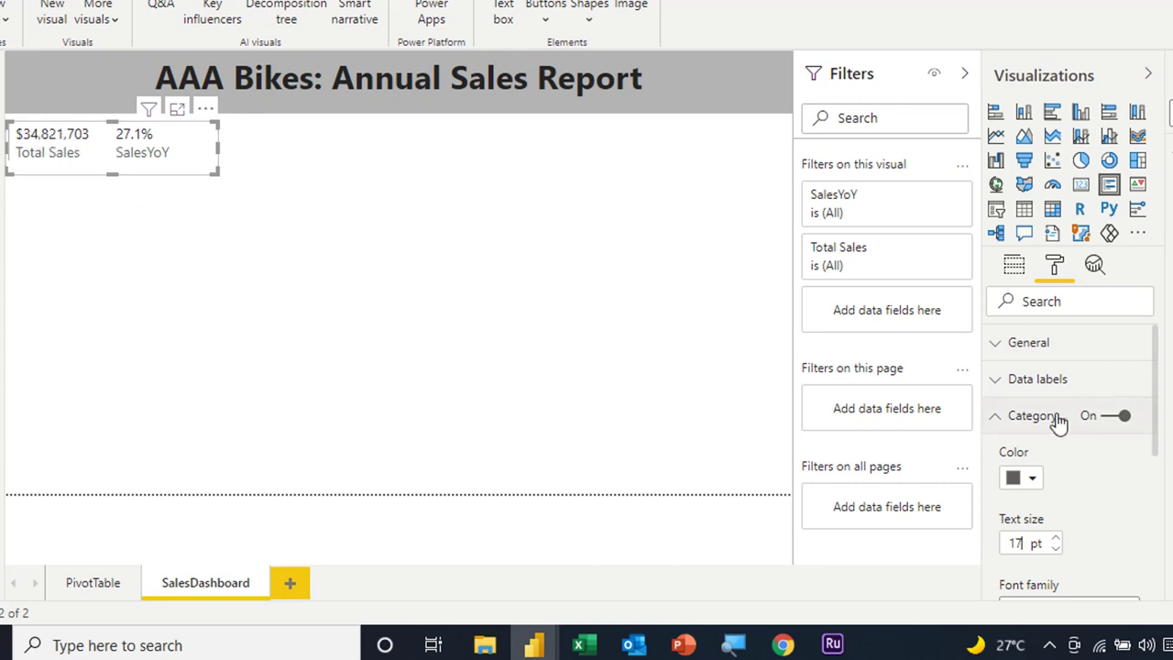
# Step: Change the colour of the sales card's data labels to dark blue
pyautogui.click(998, 383)
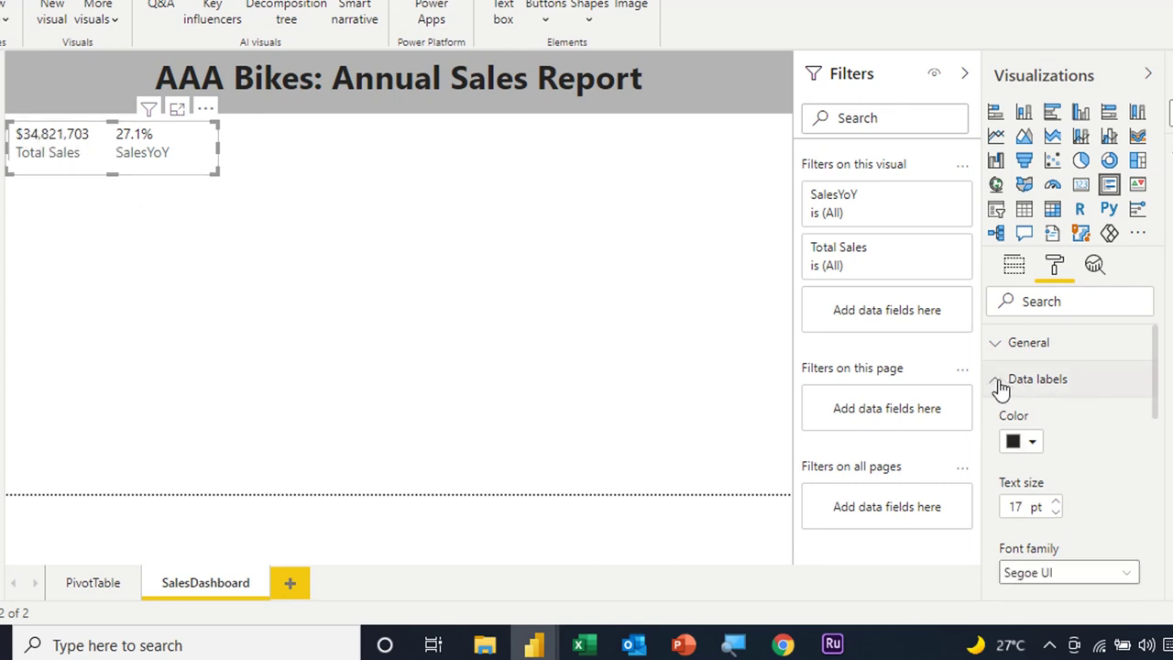
pyautogui.click(1033, 445)
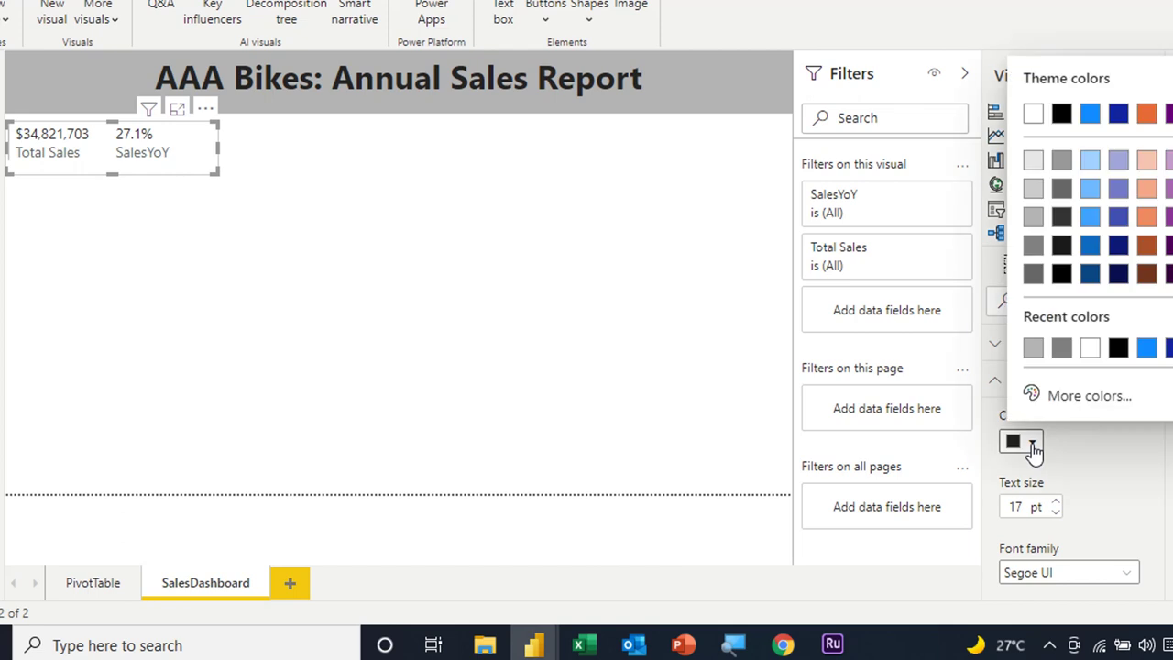
pyautogui.click(1090, 274)
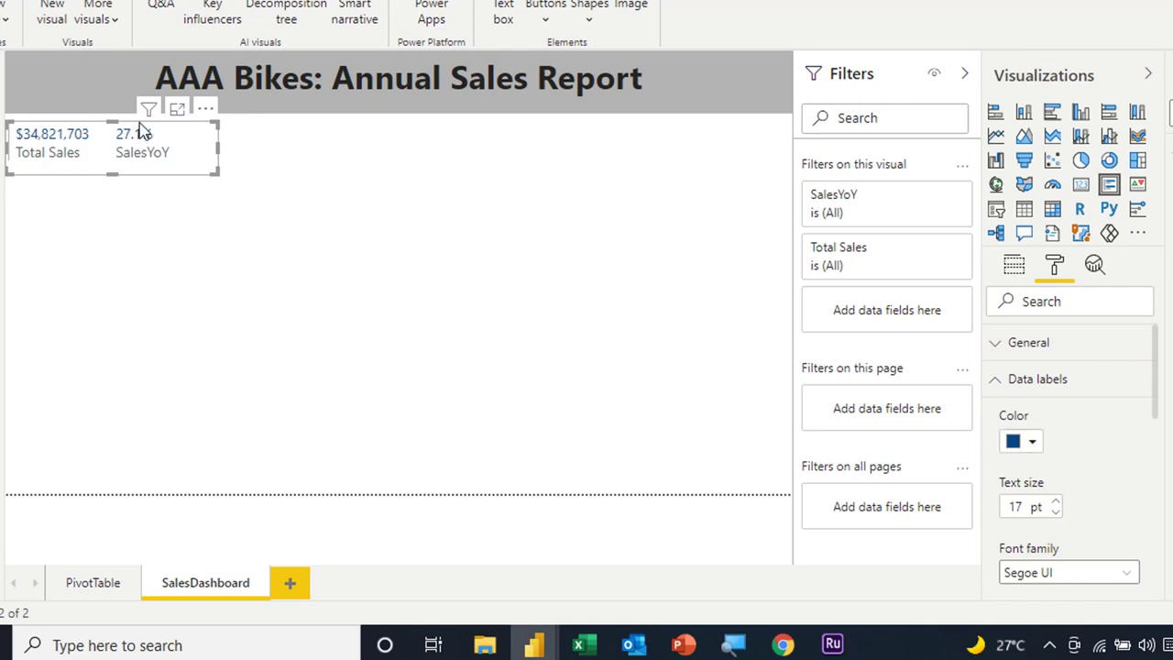
pyautogui.click(996, 380)
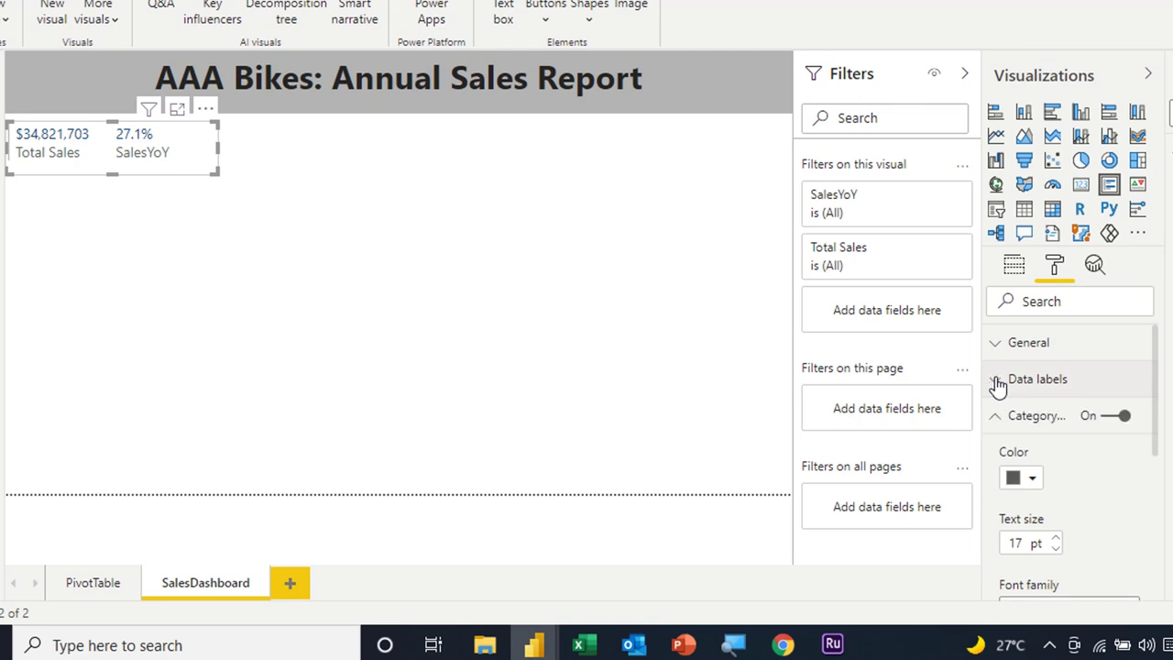
# Step: Turn on the sales card's border with a dark gray colour and a corner radius of 9 px
pyautogui.scroll(-1, 1002, 424)
pyautogui.scroll(-1, 1002, 424)
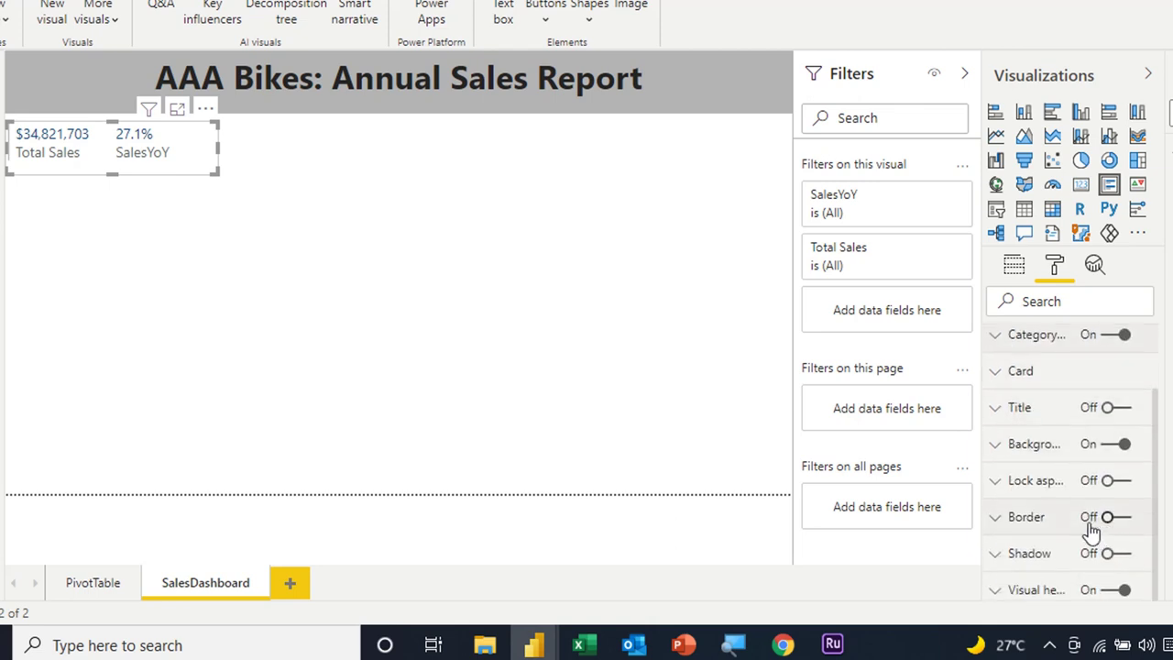
pyautogui.click(1120, 519)
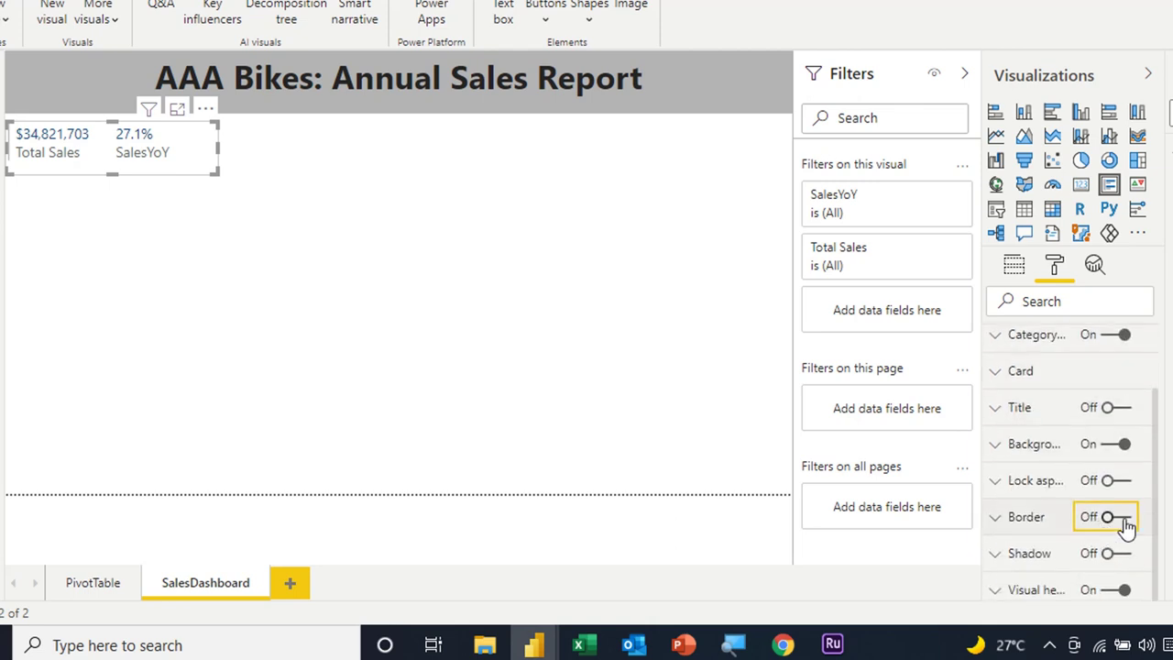
pyautogui.click(998, 521)
pyautogui.scroll(-3, 1047, 505)
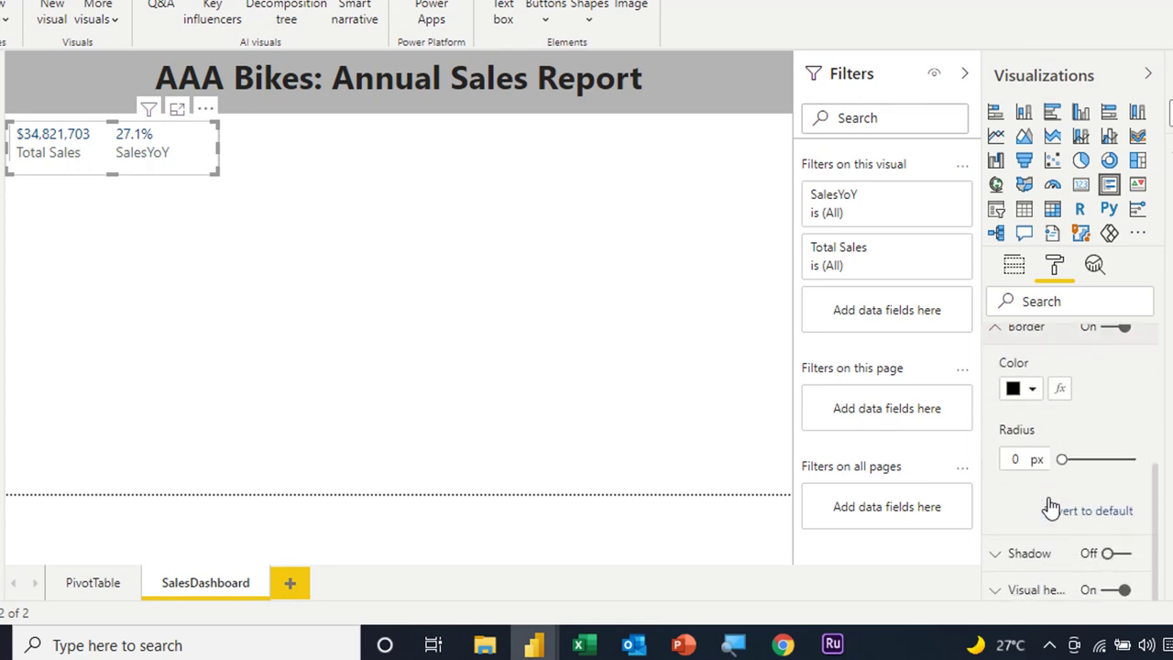
pyautogui.click(1033, 391)
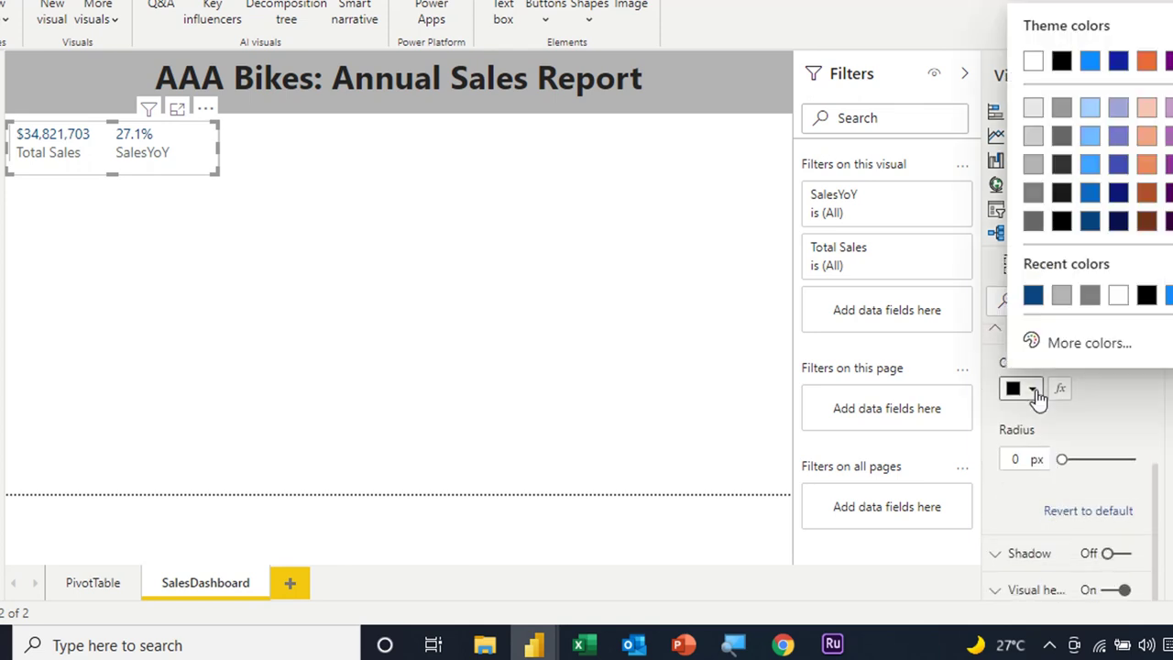
pyautogui.click(1033, 223)
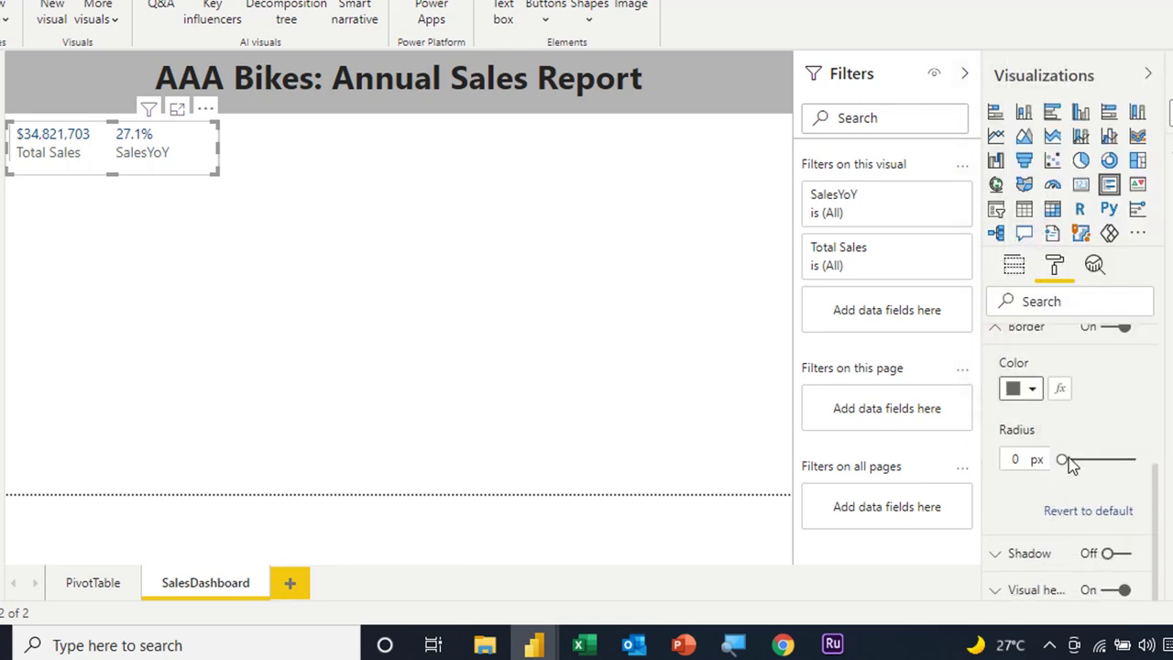
pyautogui.click(1082, 459)
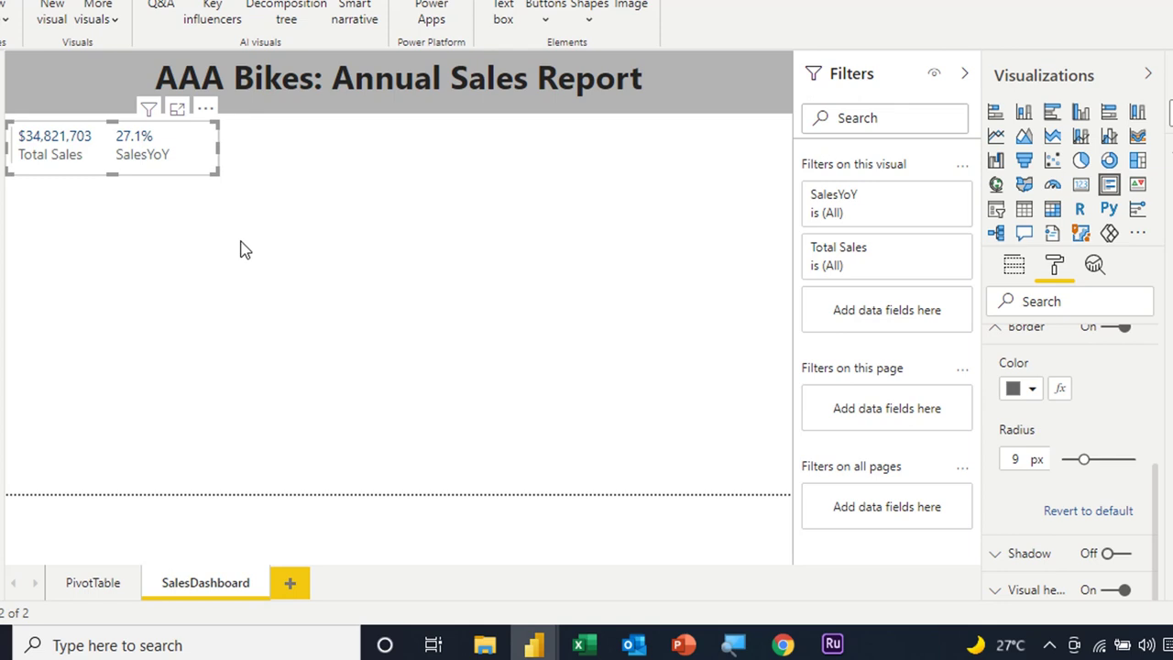
pyautogui.click(237, 169)
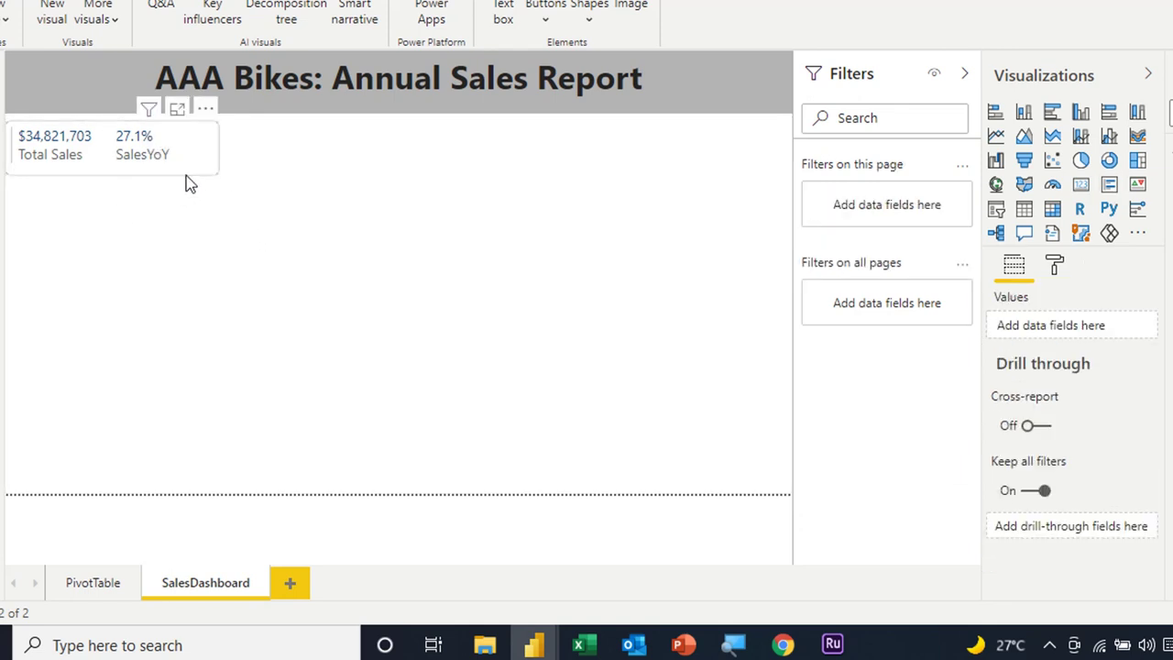
pyautogui.moveTo(204, 178); pyautogui.dragTo(199, 178)
pyautogui.click(196, 175)
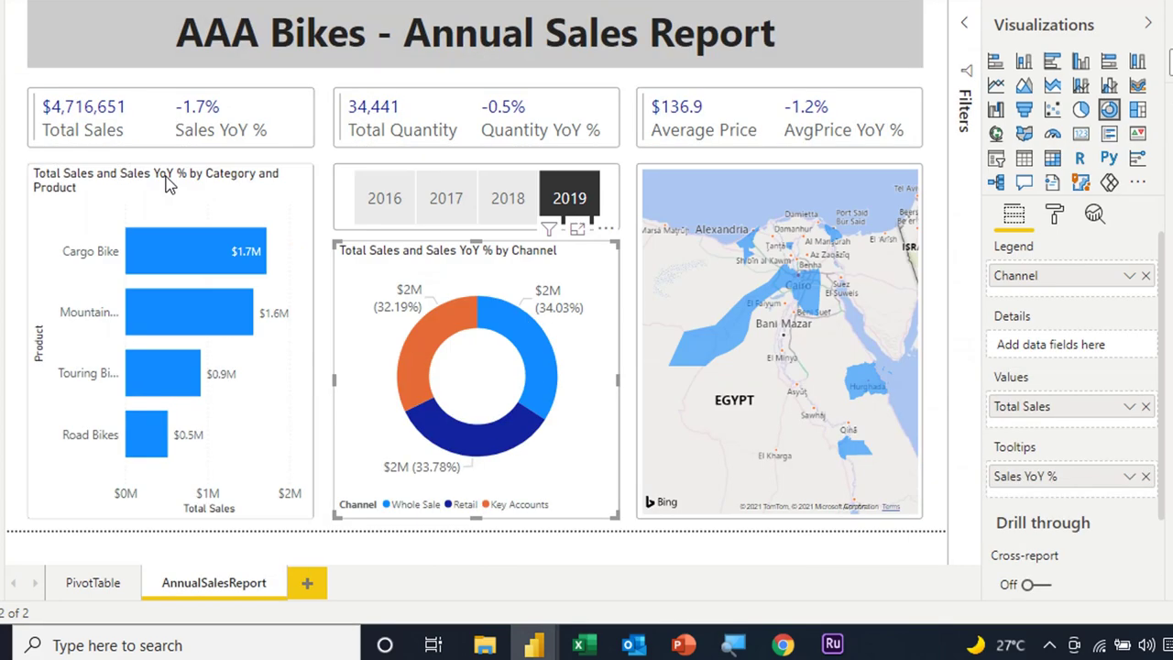
# Step: Inspect the general format settings of the Total Sales card on the finished report's AnnualSalesReport page
pyautogui.click(110, 95)
pyautogui.click(1056, 216)
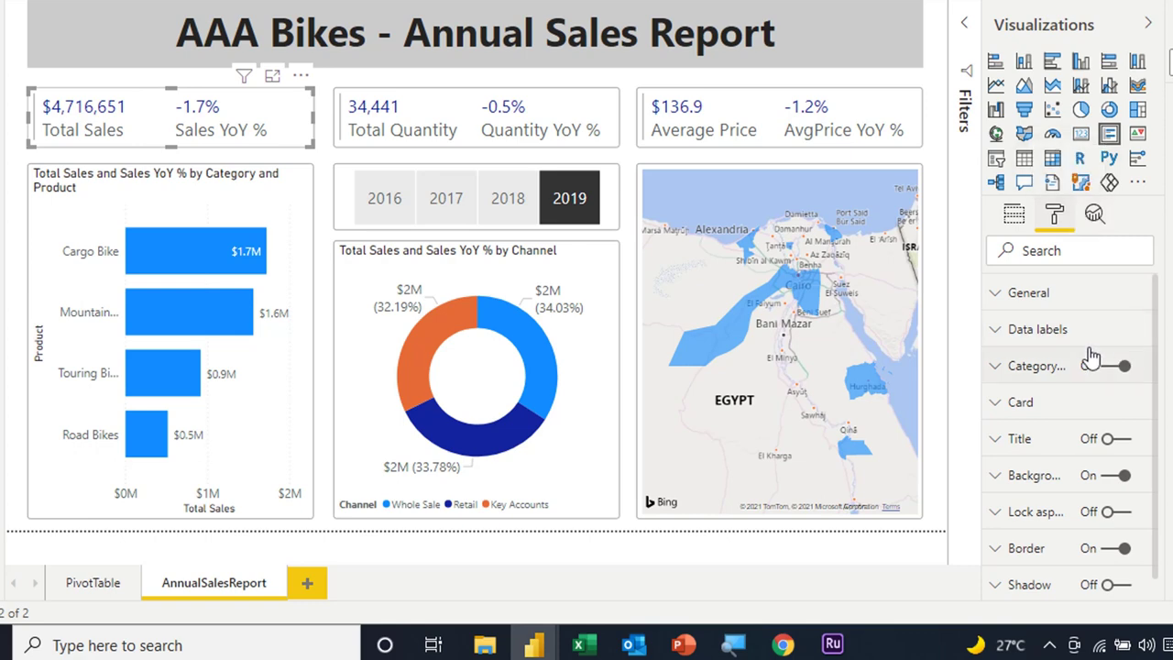
pyautogui.click(1004, 293)
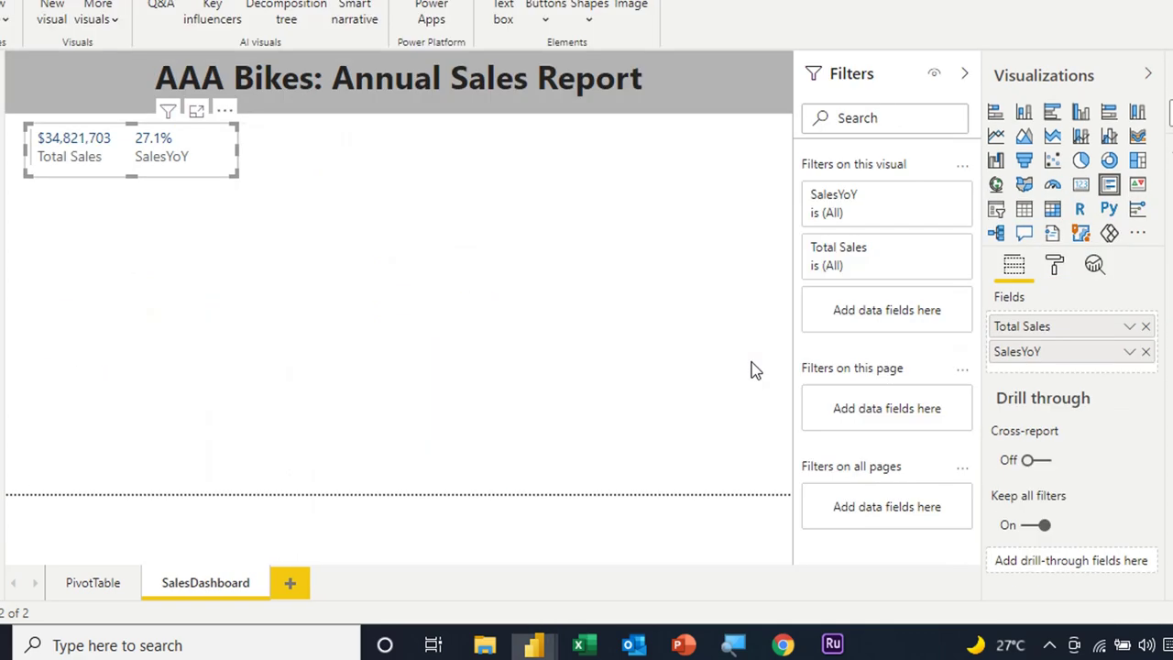
# Step: Set the sales card's X position to 30 and its Y position to 119
pyautogui.click(1056, 268)
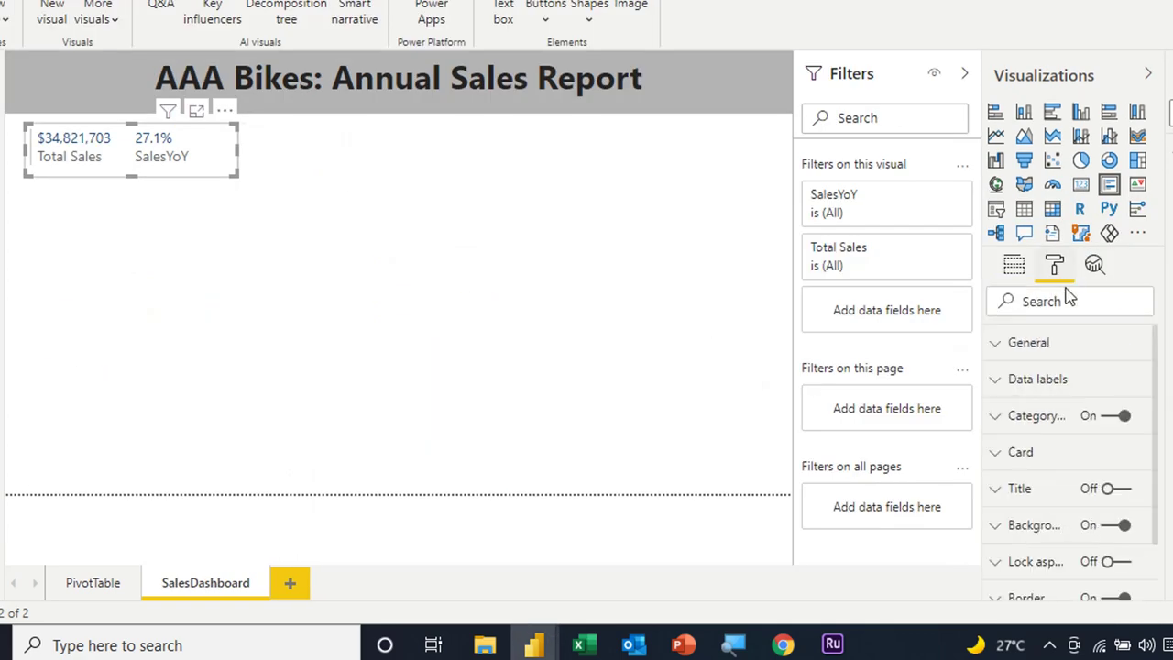
pyautogui.click(997, 346)
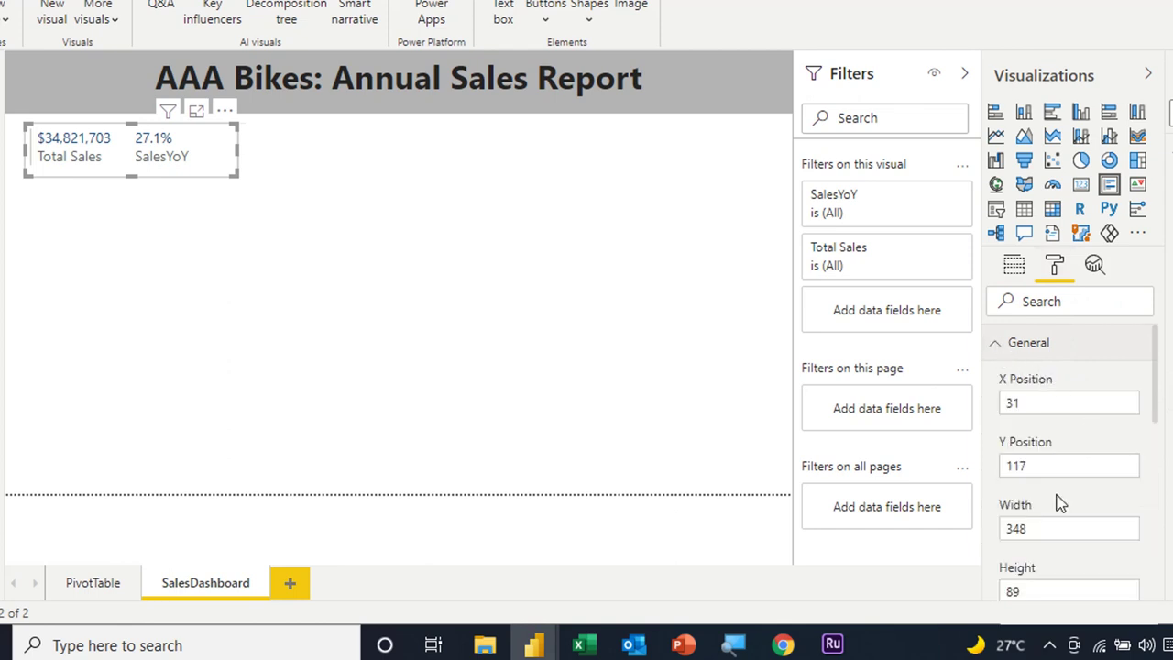
pyautogui.doubleClick(1037, 403)
pyautogui.write('30')
pyautogui.click(1058, 467)
pyautogui.write('11')
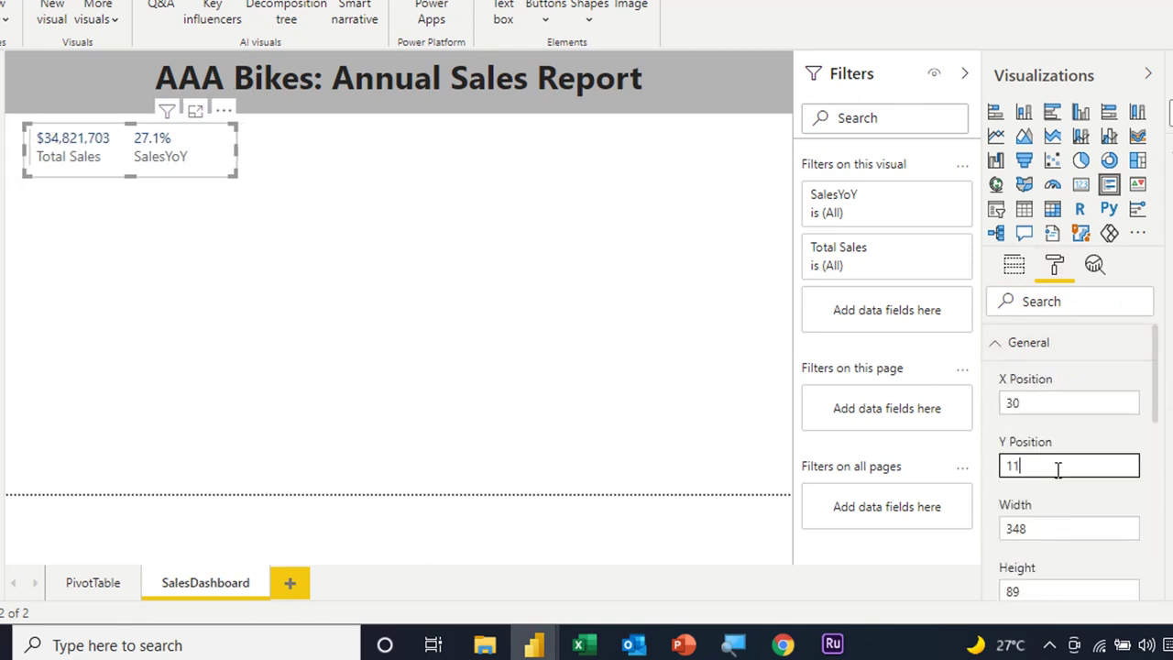
pyautogui.write('9')
# Step: Set the sales card's width to 390 and its height to 82
pyautogui.doubleClick(1048, 529)
pyautogui.write('3')
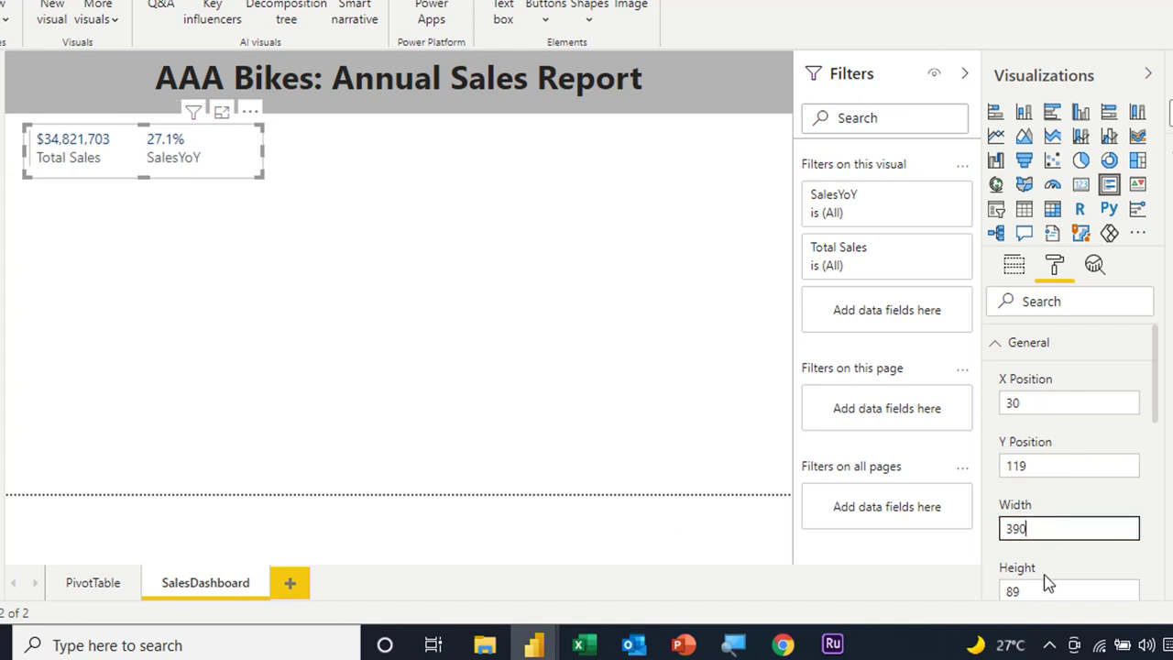
pyautogui.click(1047, 581)
pyautogui.write('82')
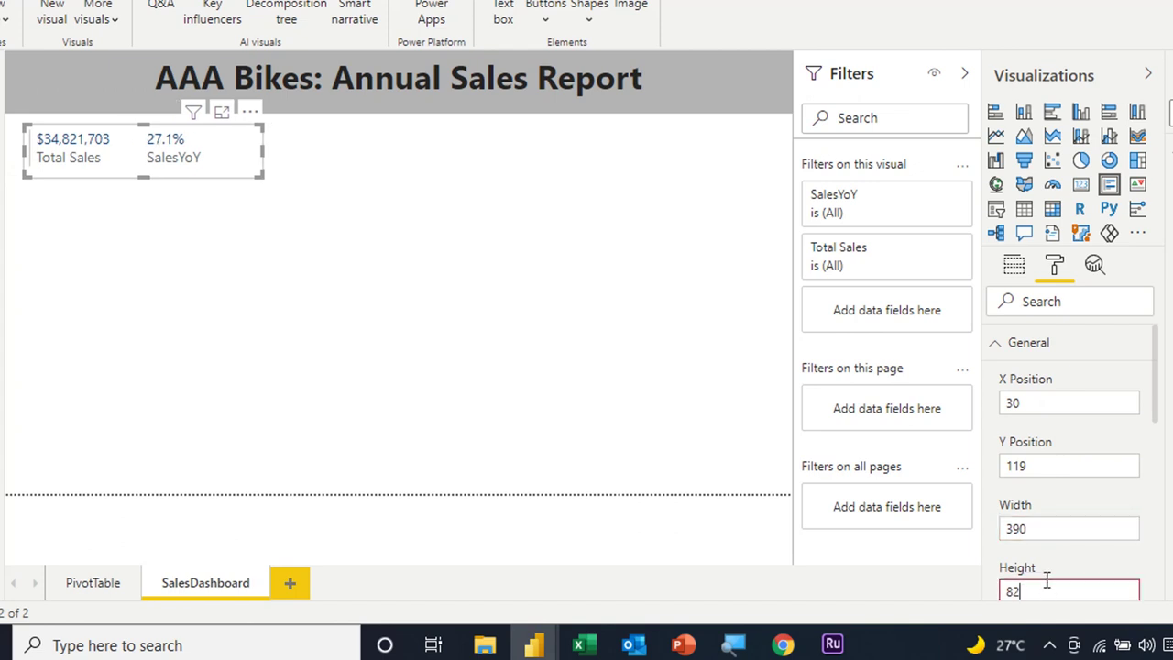
pyautogui.press('Return')
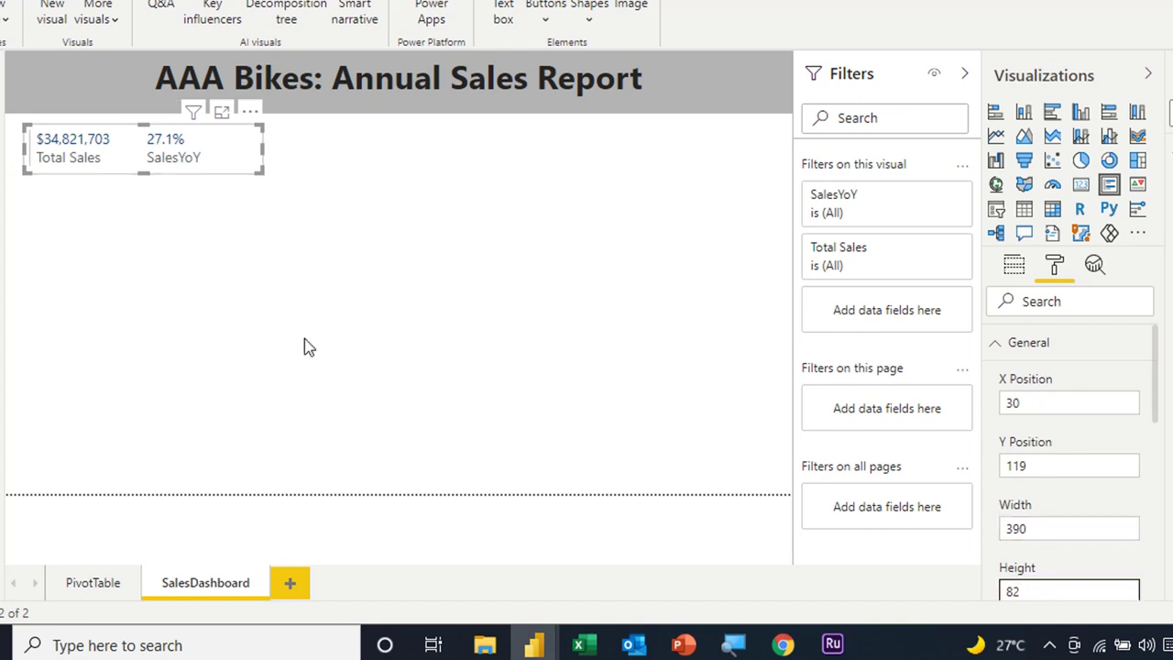
# Step: Duplicate the sales card and place the copy beside the original, level with it under the report title
pyautogui.click(231, 181)
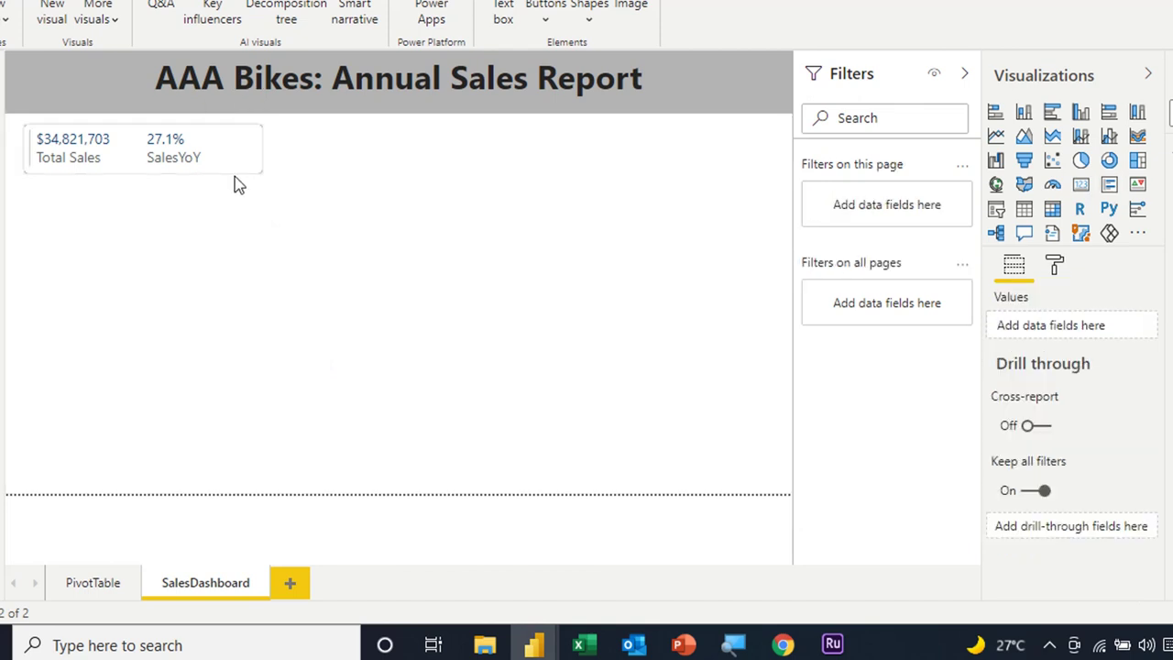
pyautogui.moveTo(235, 182); pyautogui.dragTo(223, 173)
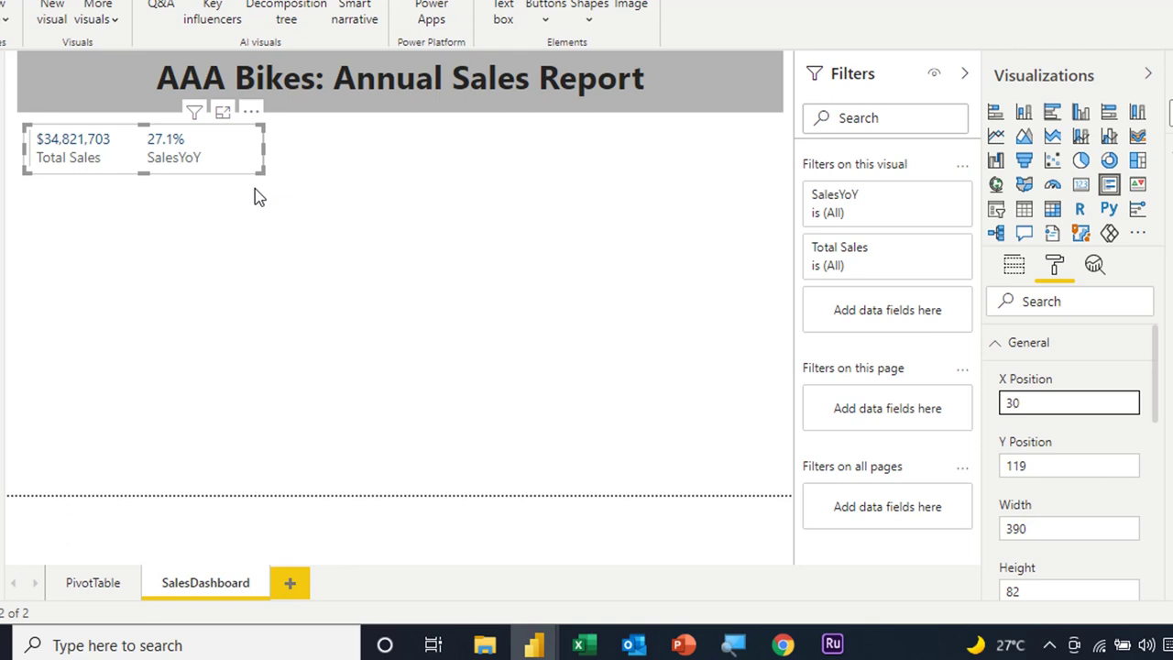
pyautogui.click(353, 186)
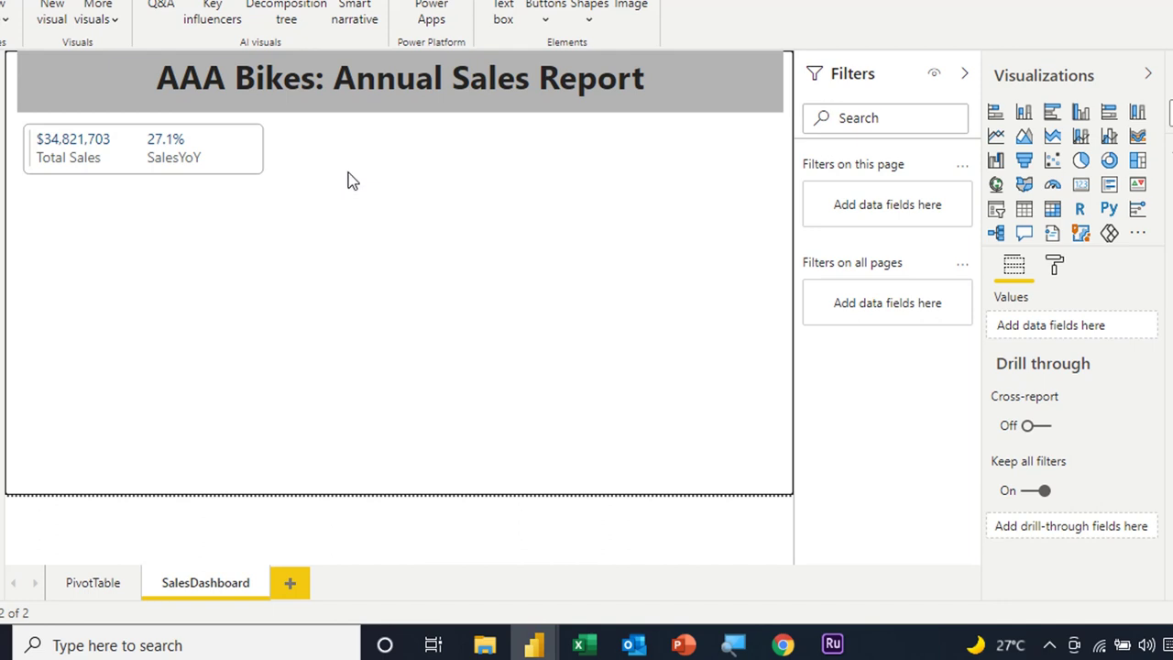
pyautogui.click(235, 167)
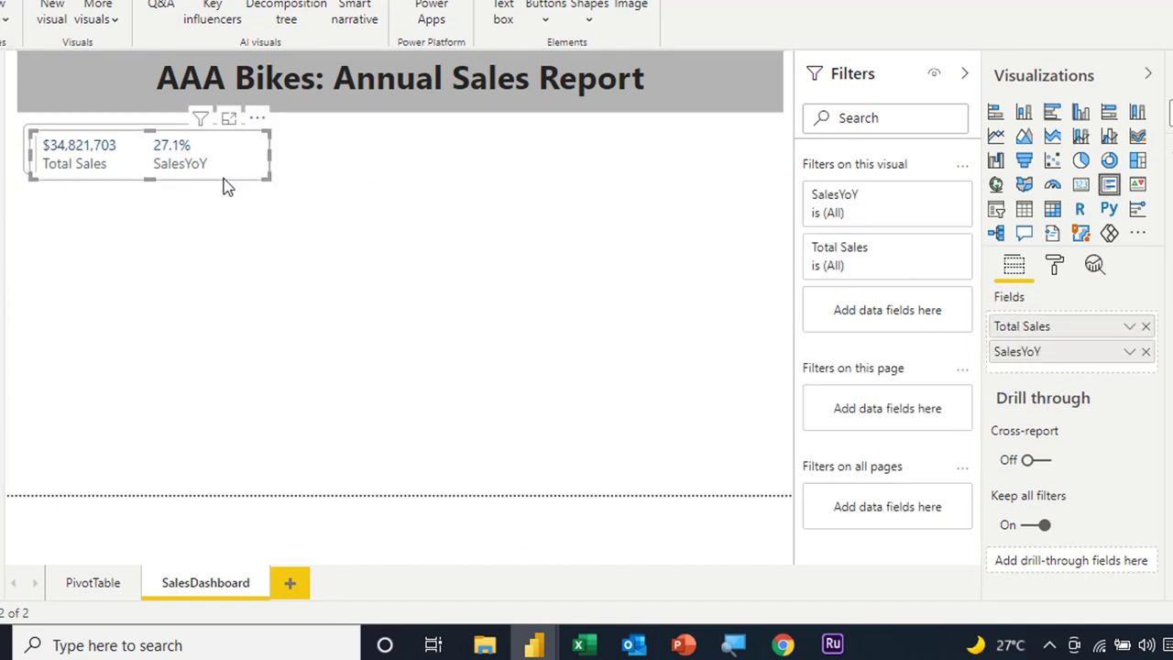
pyautogui.moveTo(228, 186); pyautogui.dragTo(474, 173)
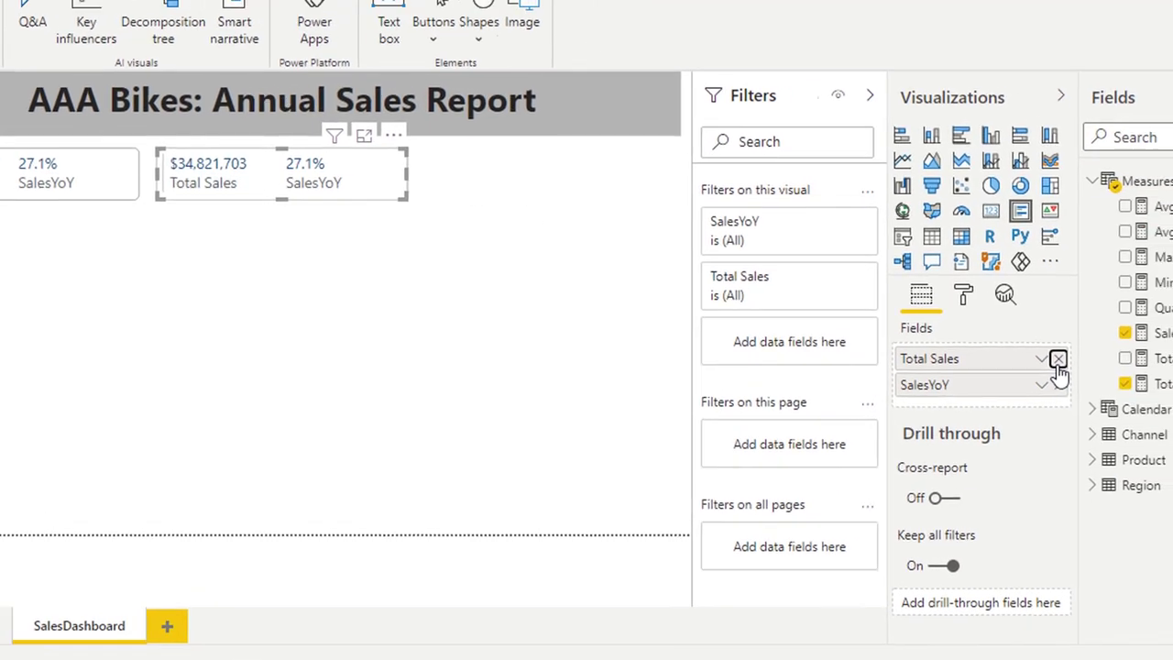
# Step: Replace the fields of the copied card with the Total Quantity and QuantityYoY measures
pyautogui.click(1146, 326)
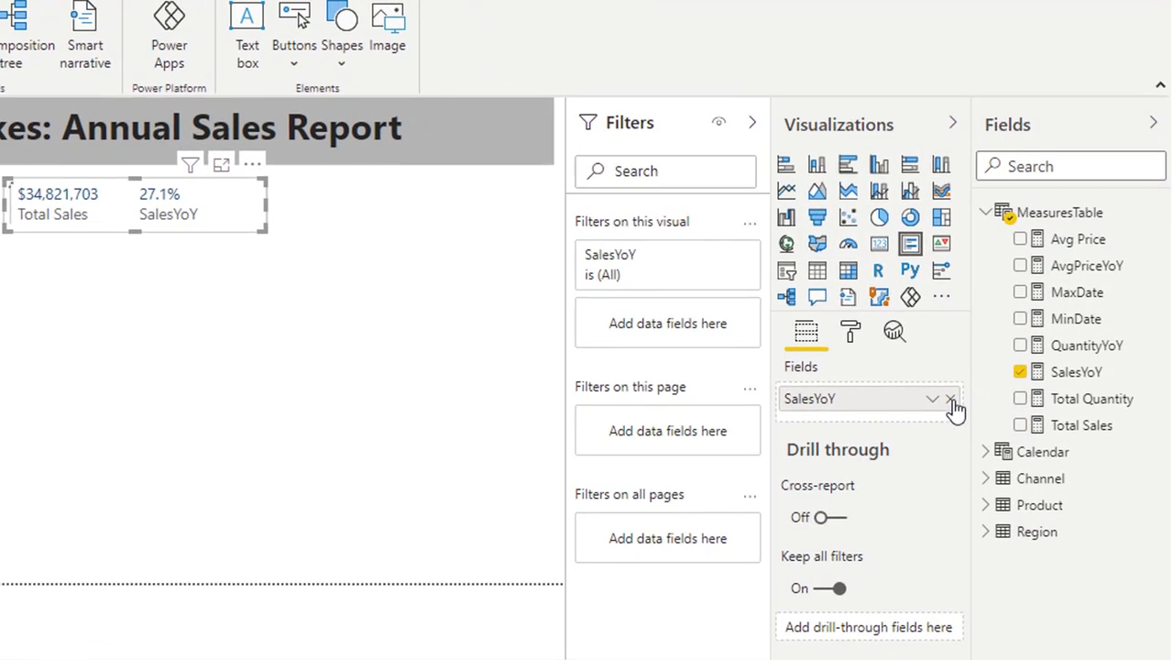
pyautogui.click(952, 402)
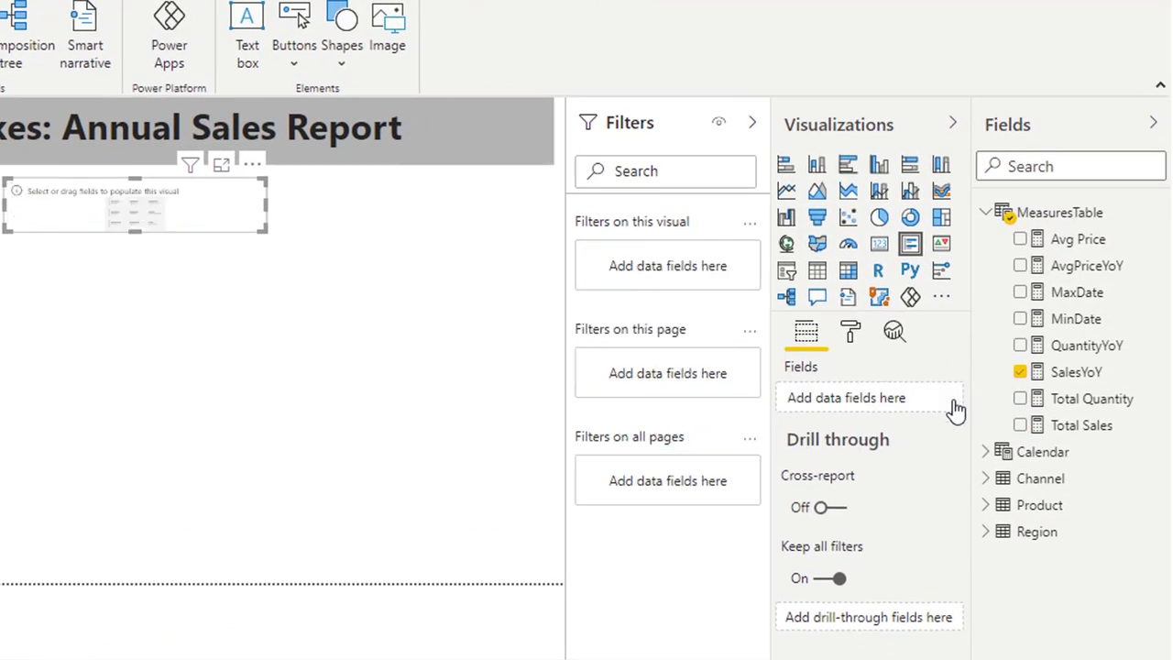
pyautogui.click(1020, 400)
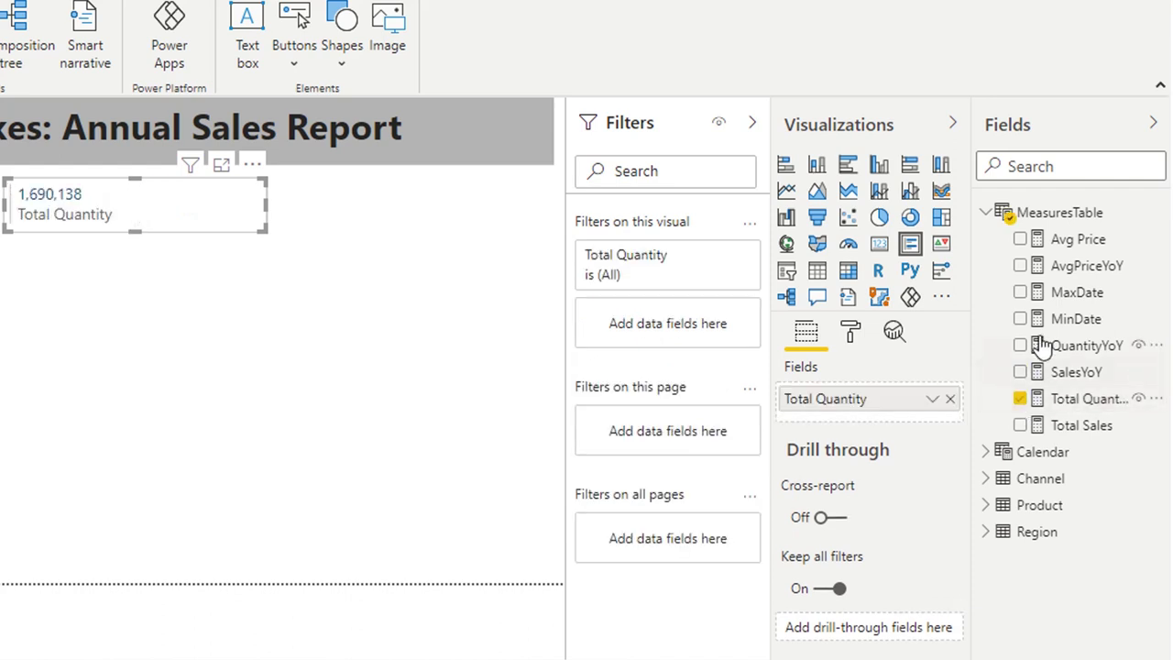
pyautogui.click(1020, 346)
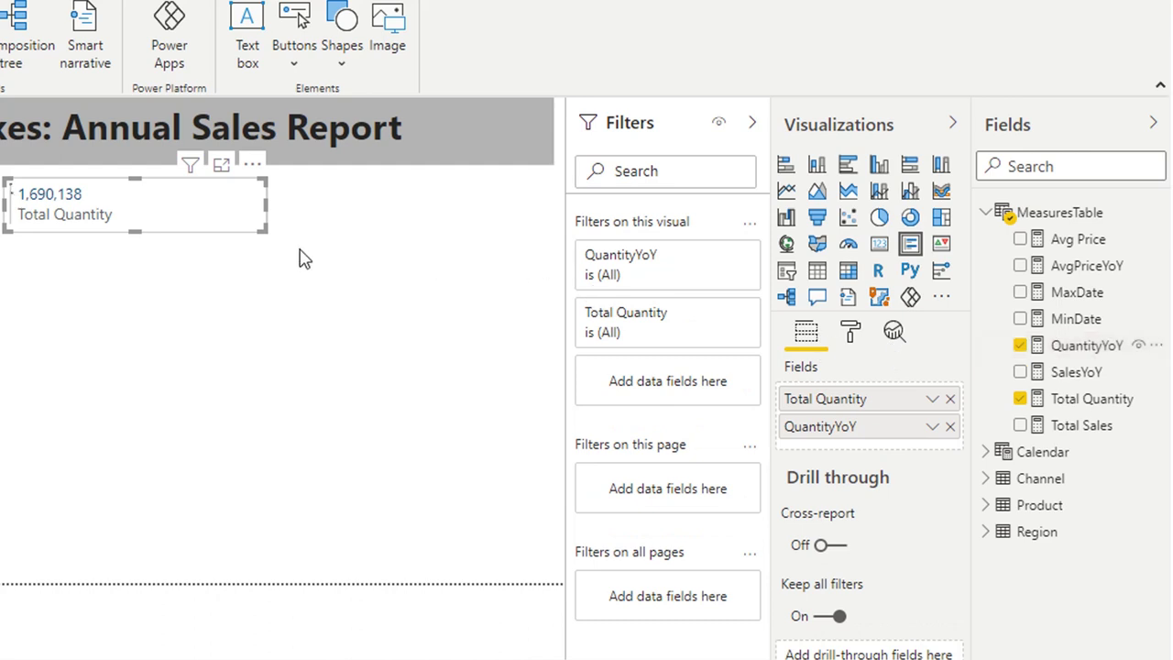
# Step: Place another copy of the sales card to the right of the quantity card and replace its fields with Avg Price and AvgPriceYoY
pyautogui.click(92, 229)
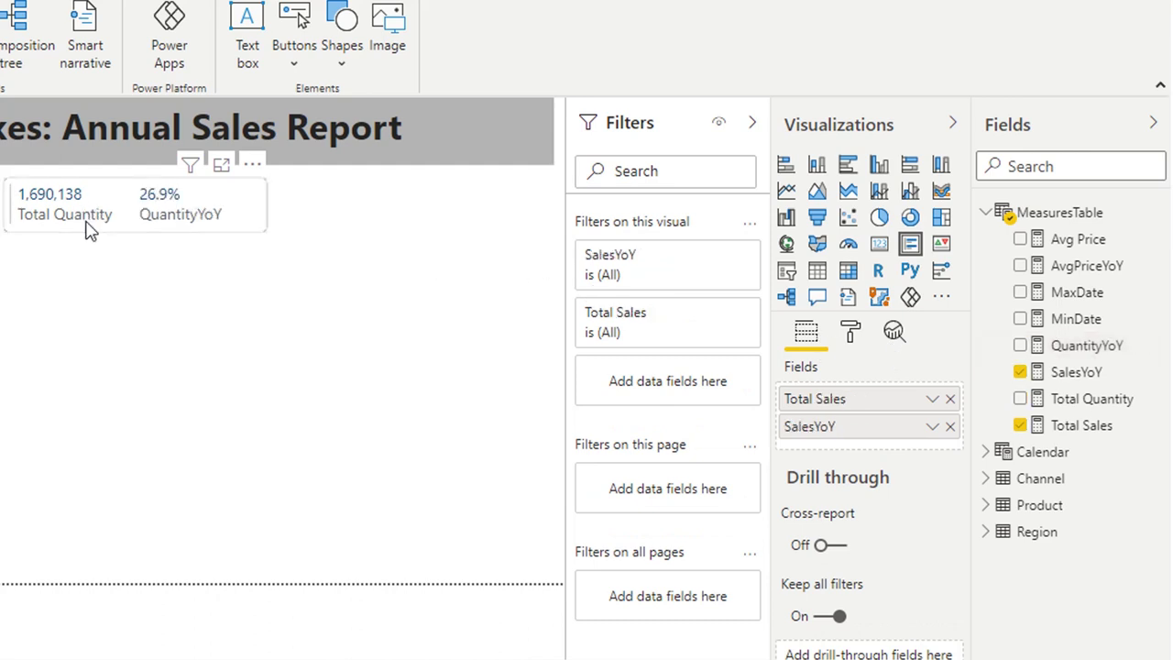
pyautogui.moveTo(91, 229); pyautogui.dragTo(512, 240)
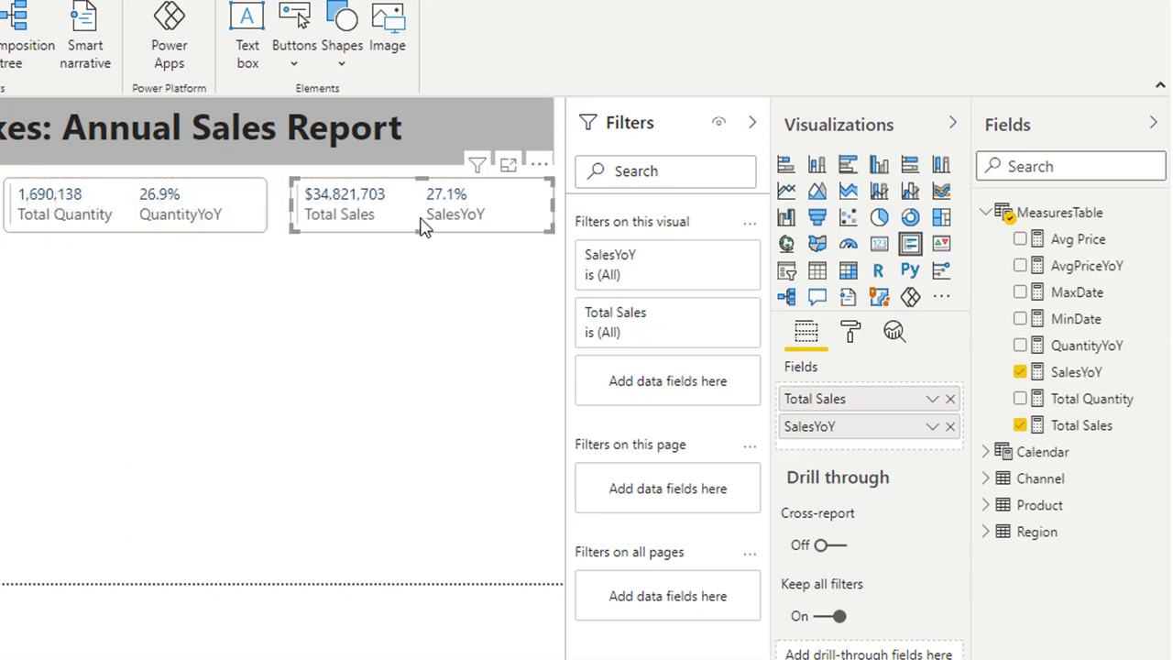
pyautogui.click(949, 401)
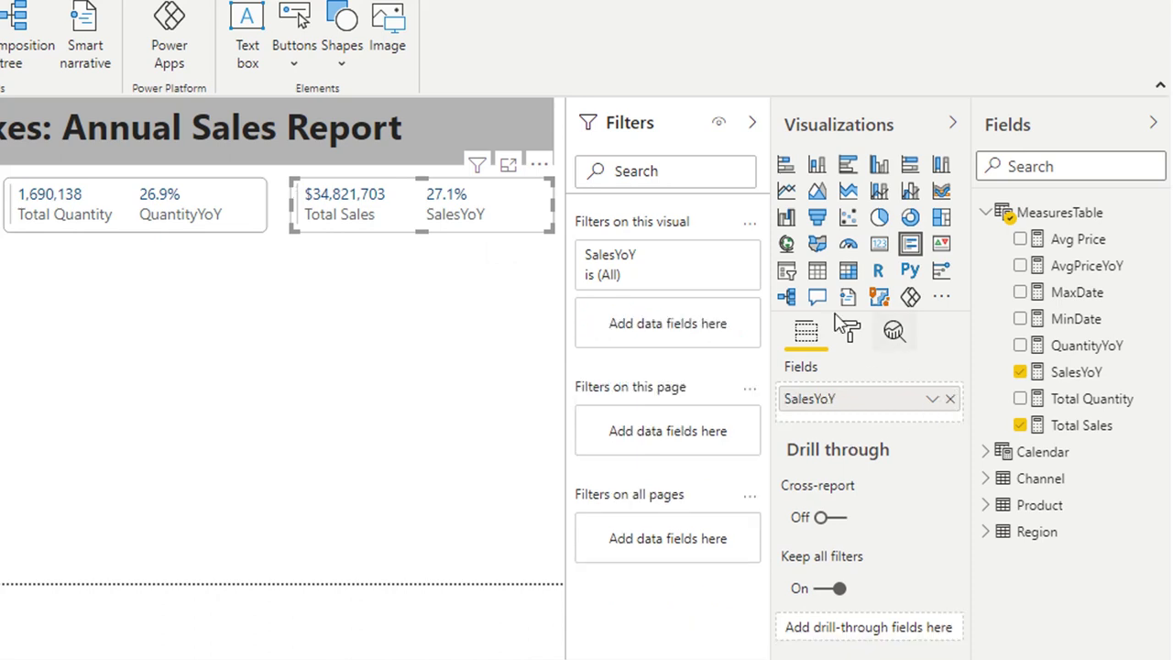
pyautogui.click(949, 401)
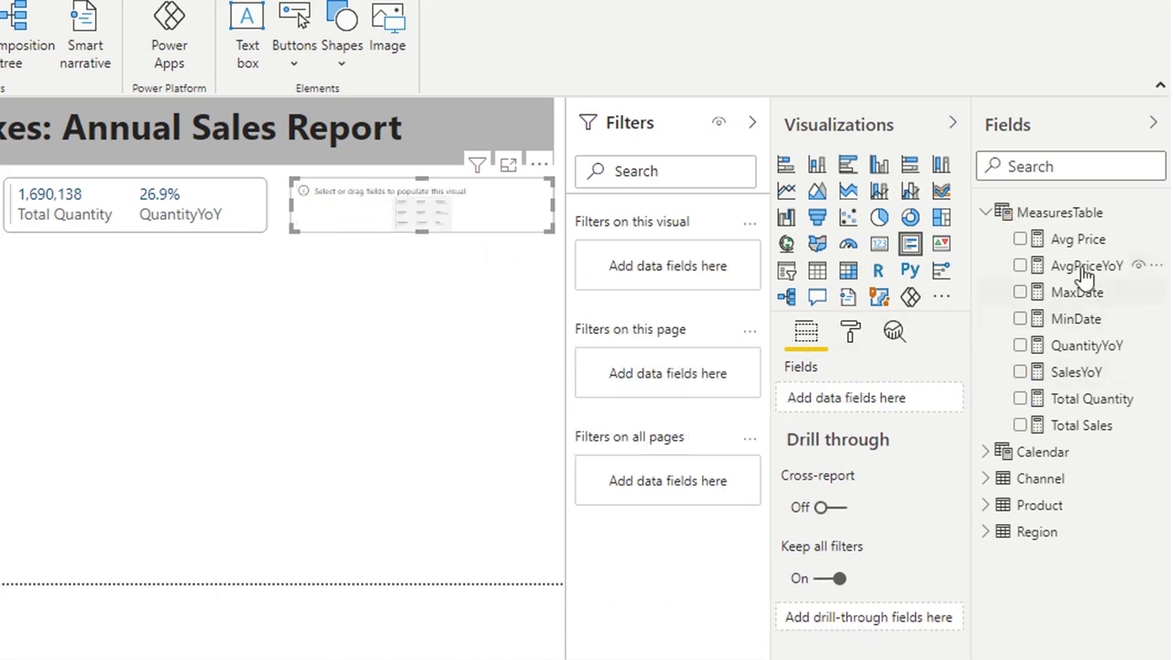
pyautogui.click(1020, 238)
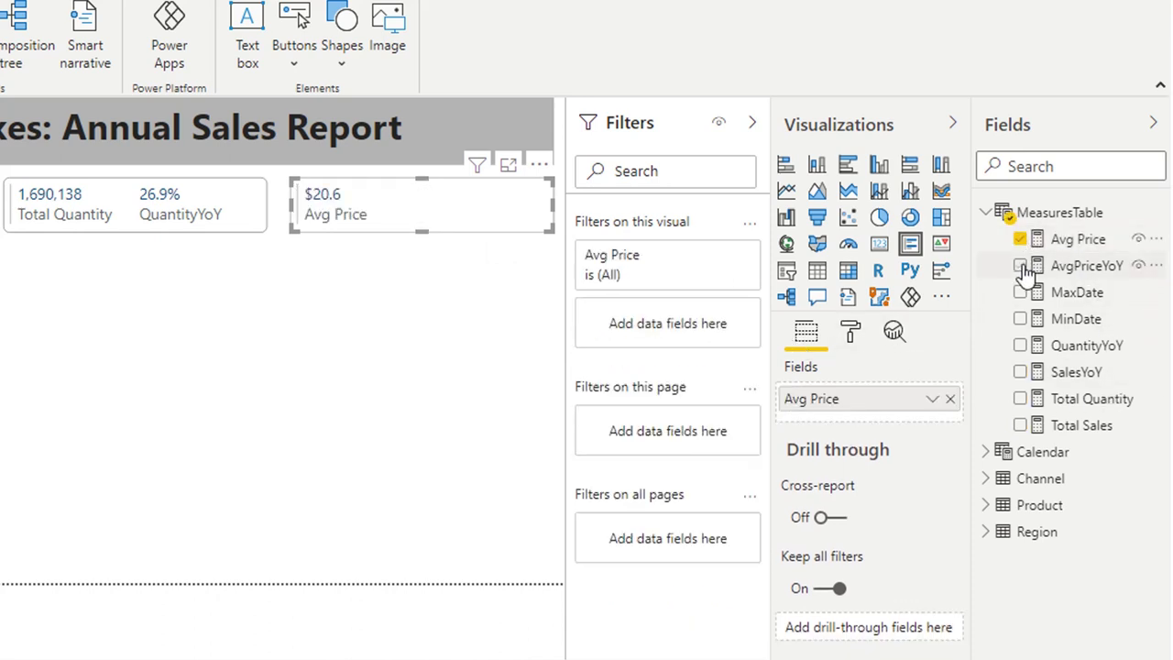
pyautogui.click(1021, 265)
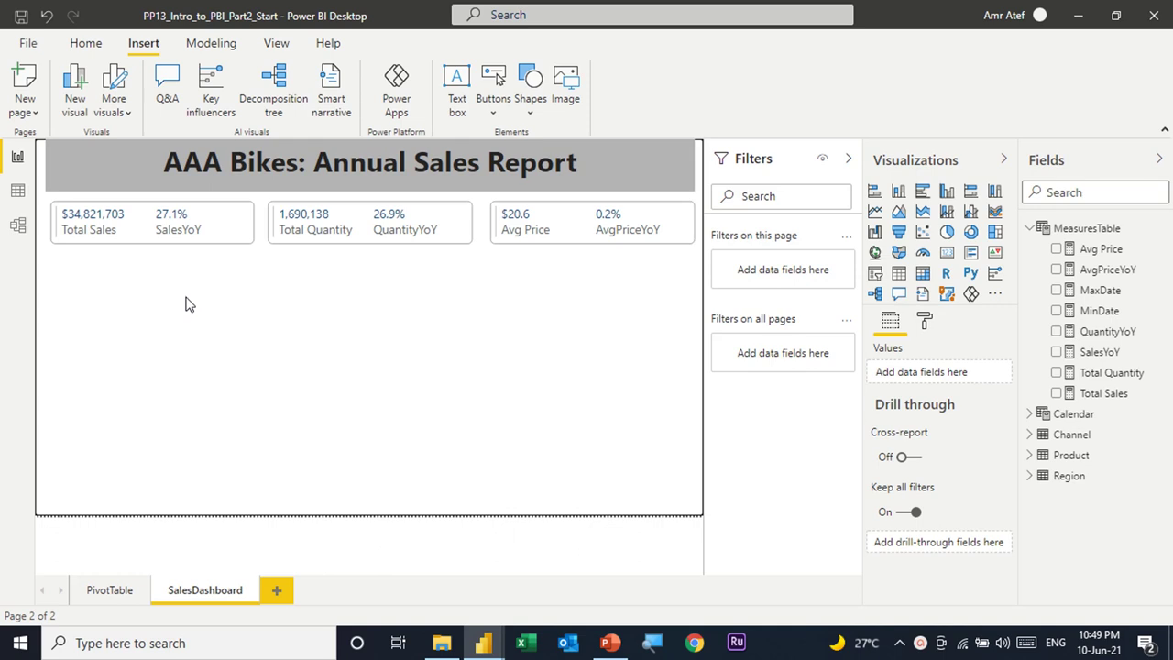
# Step: Add a slicer below the Total Sales card based on the Year field of the Calendar table
pyautogui.click(876, 275)
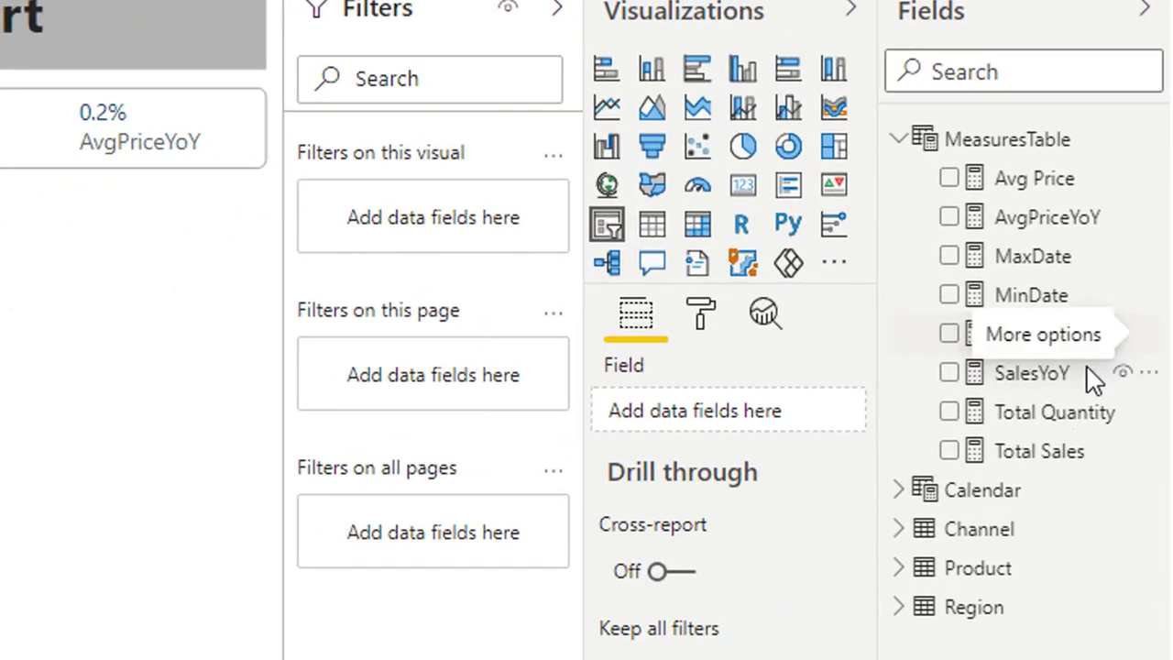
pyautogui.click(900, 492)
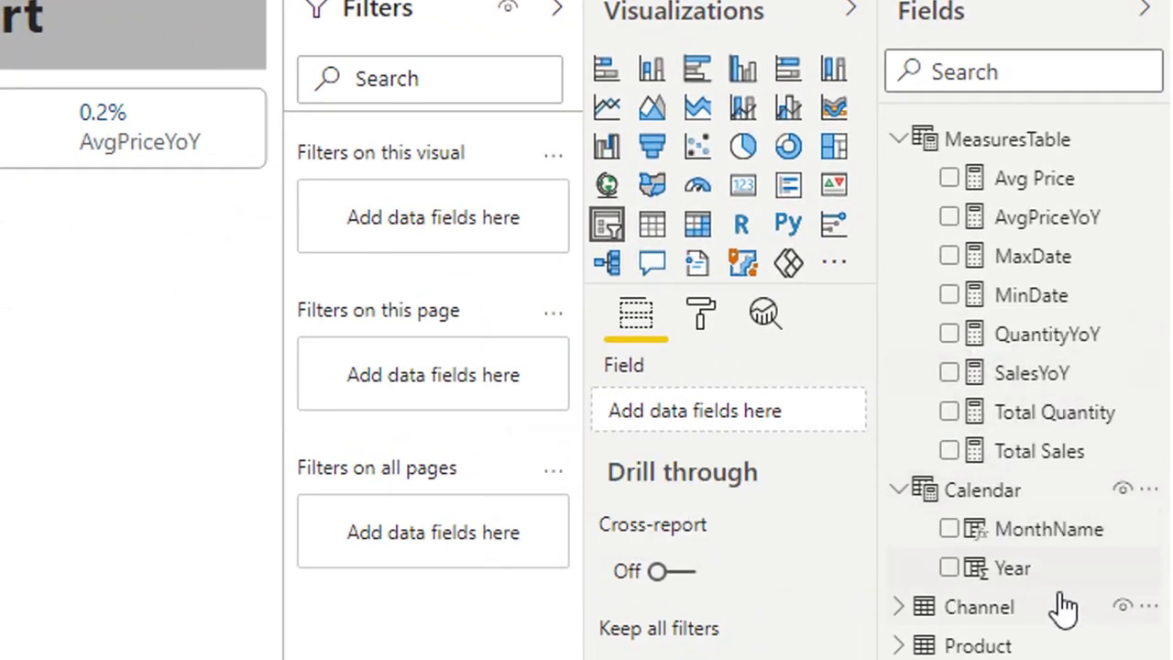
pyautogui.moveTo(1013, 570); pyautogui.dragTo(734, 427)
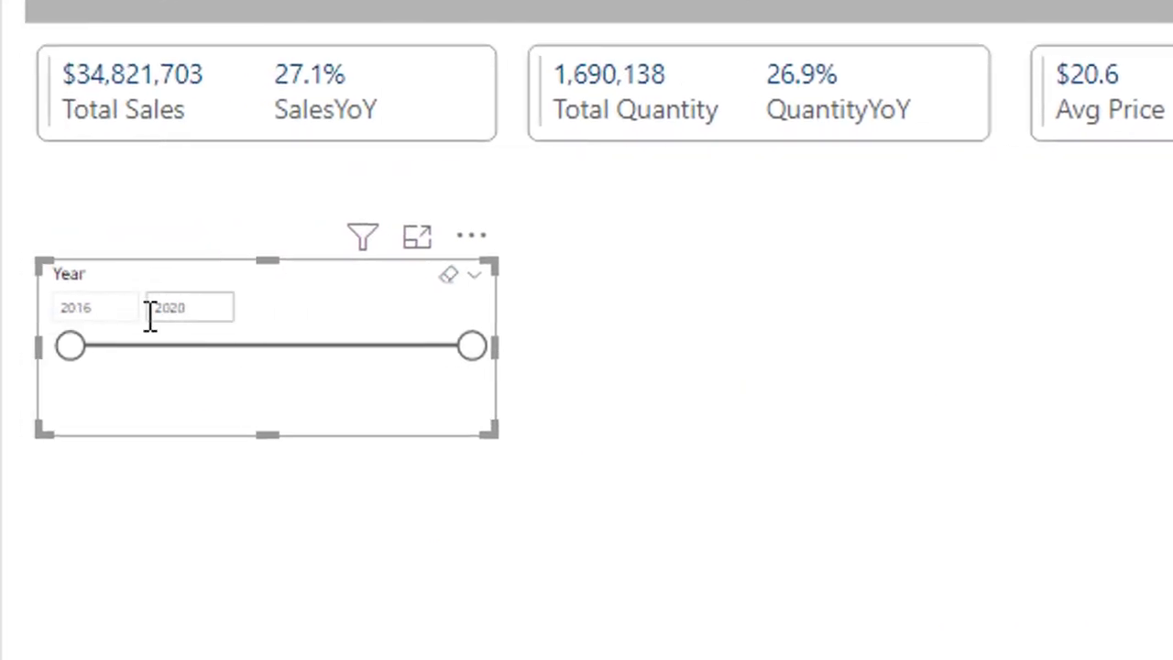
# Step: Try narrowing the Year slicer's range to 2017–2020, and change the slicer type to List
pyautogui.click(73, 346)
pyautogui.moveTo(104, 347); pyautogui.dragTo(132, 344)
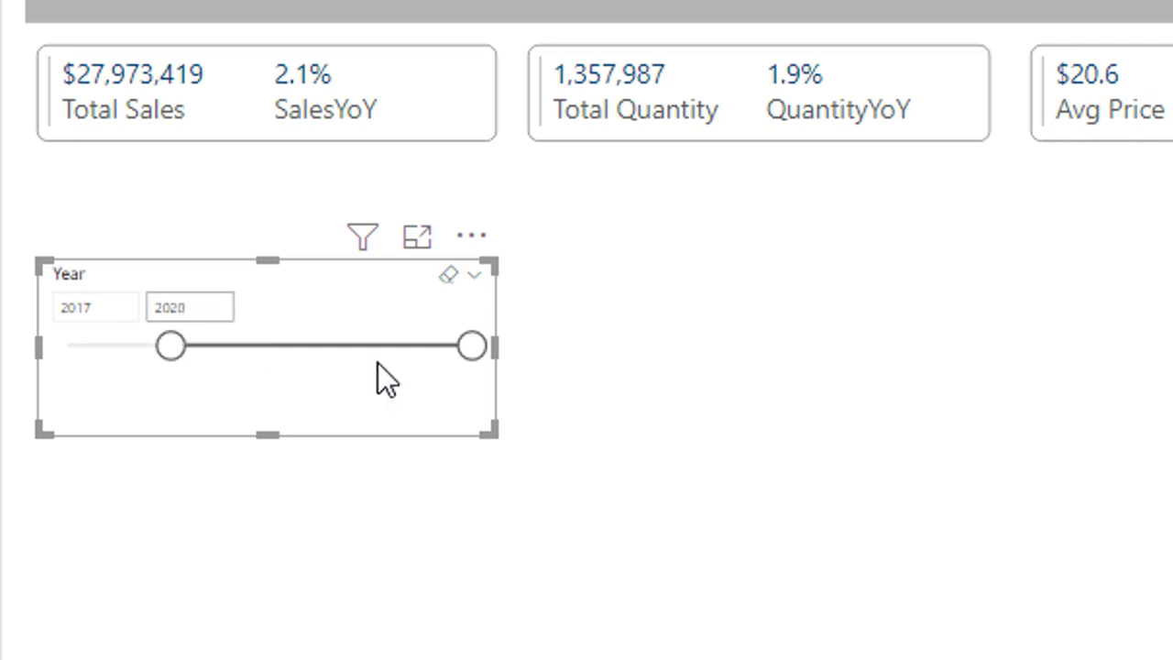
pyautogui.click(475, 277)
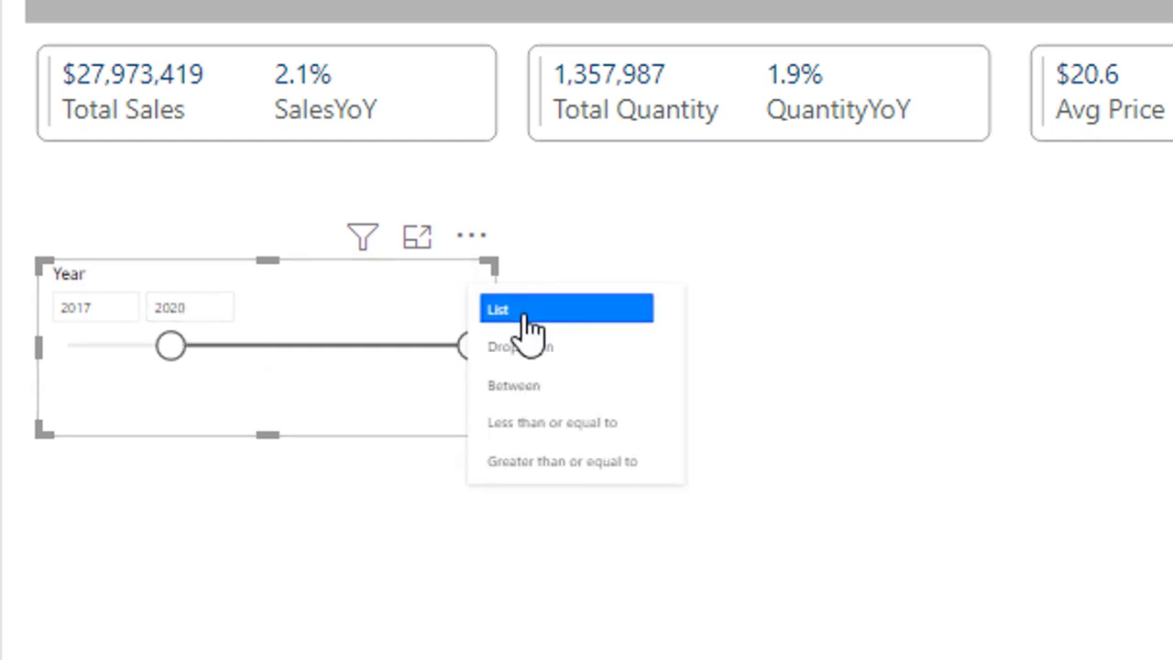
pyautogui.click(526, 311)
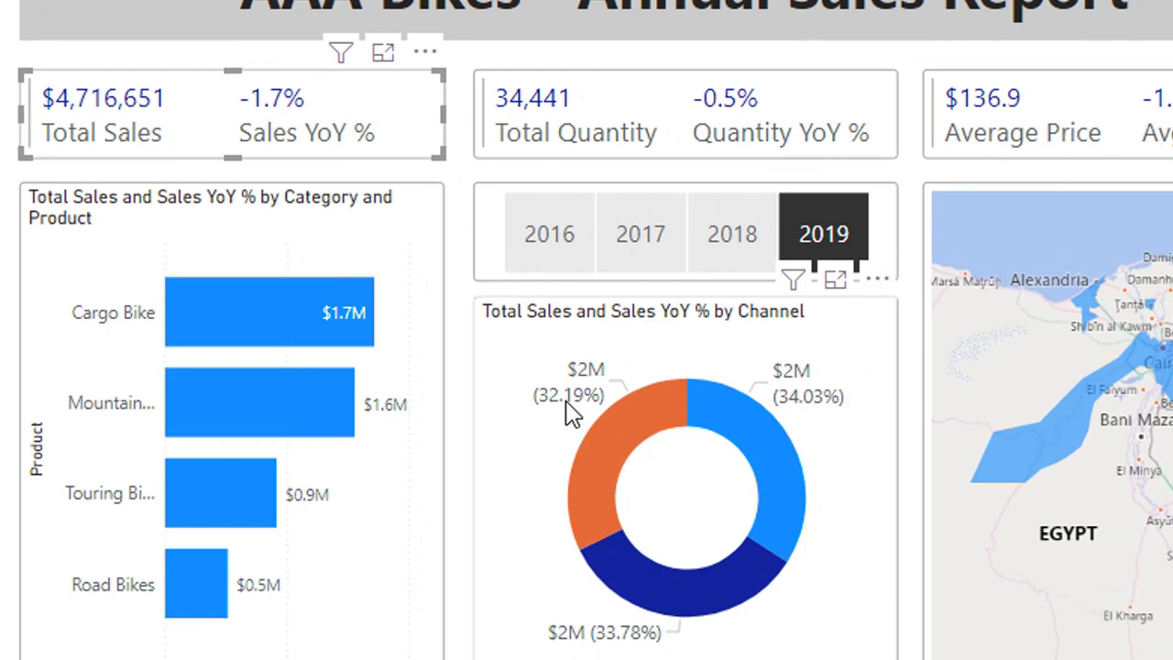
# Step: Set the Year slicer's orientation to Horizontal in its general format settings
pyautogui.moveTo(567, 408)
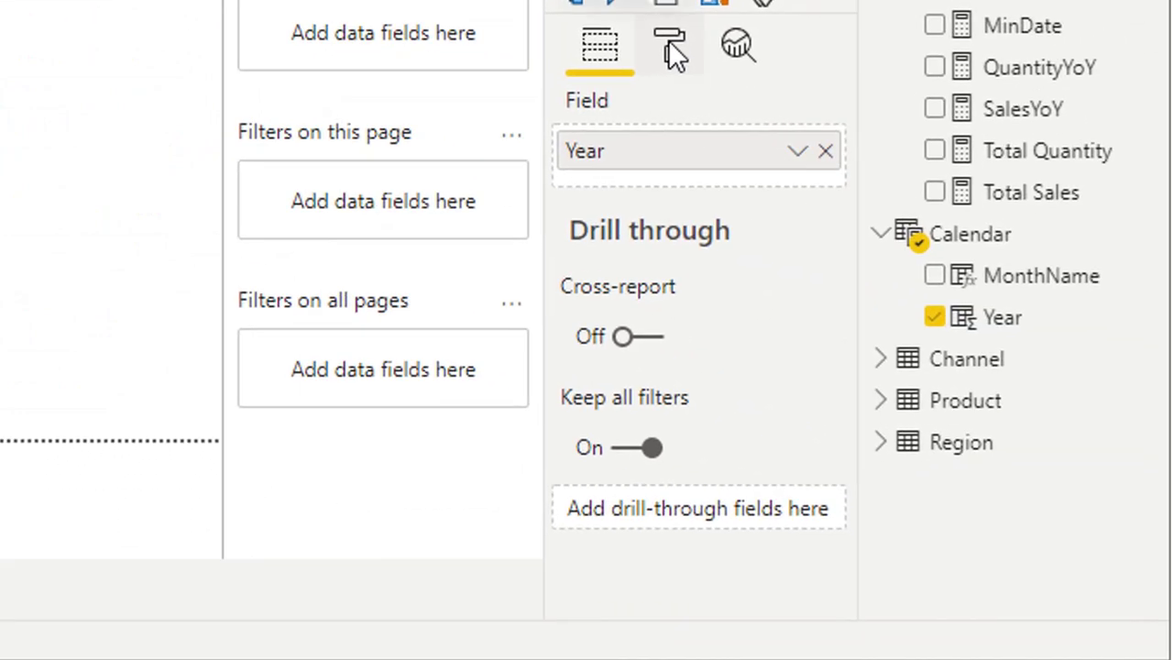
pyautogui.click(668, 39)
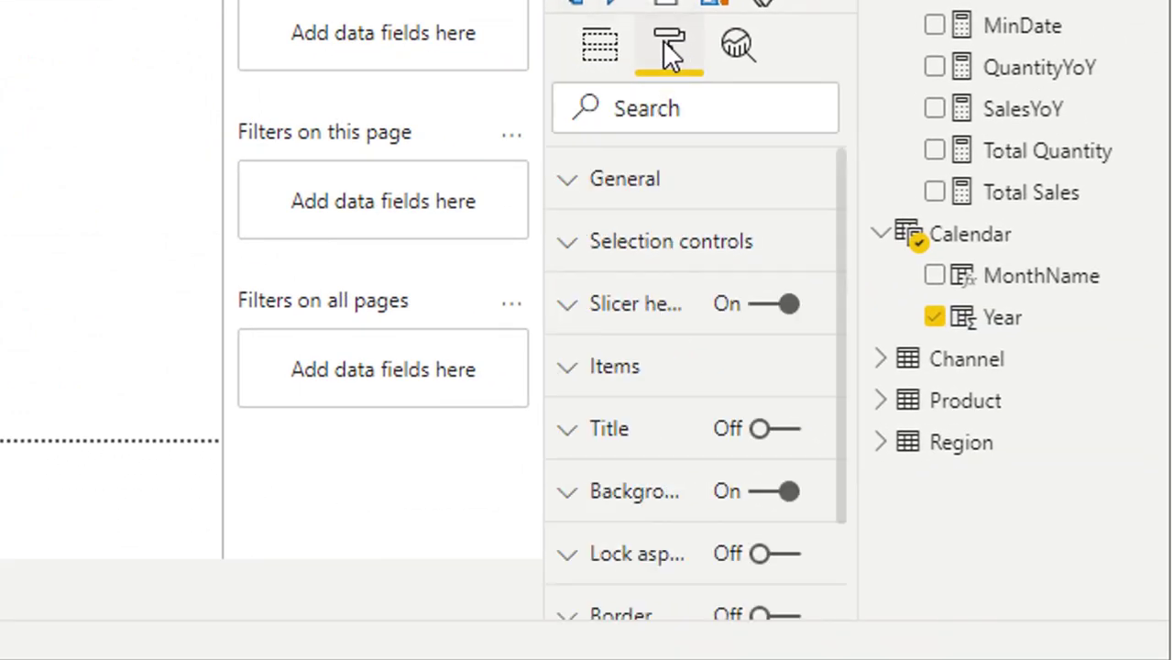
pyautogui.click(568, 183)
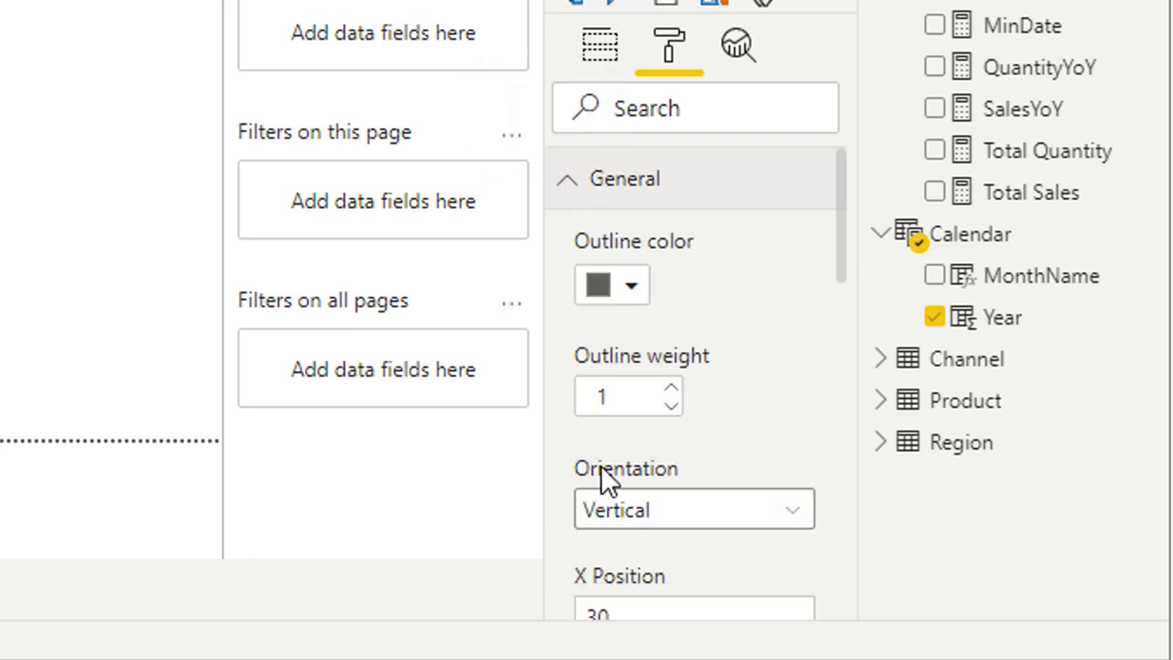
pyautogui.click(740, 518)
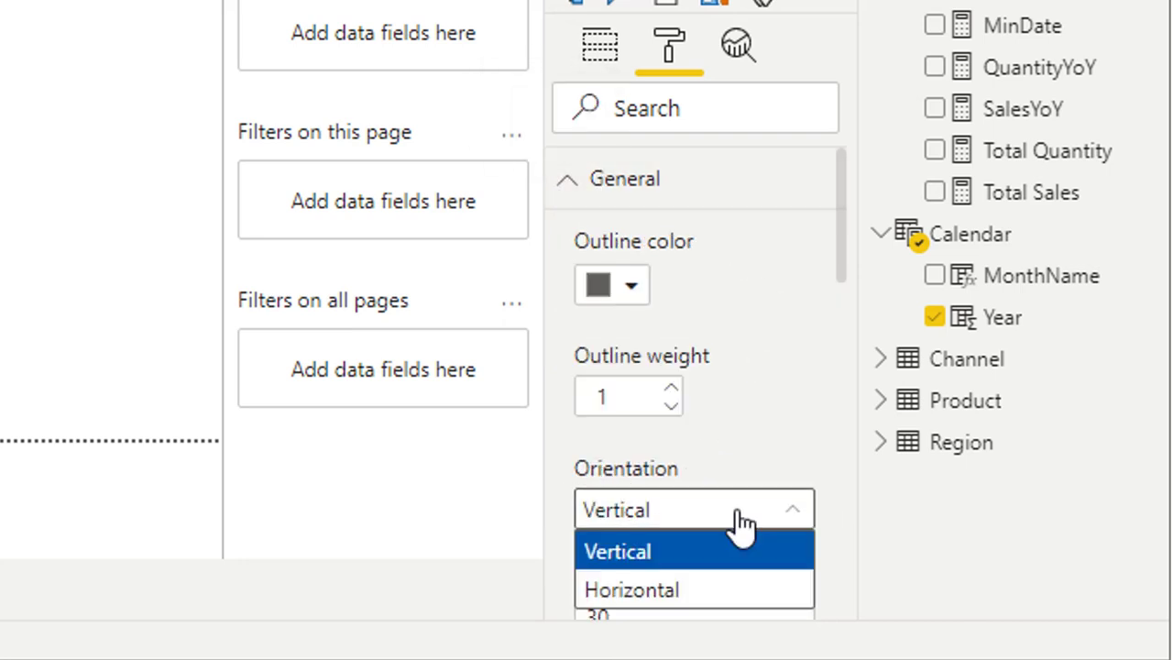
pyautogui.click(715, 591)
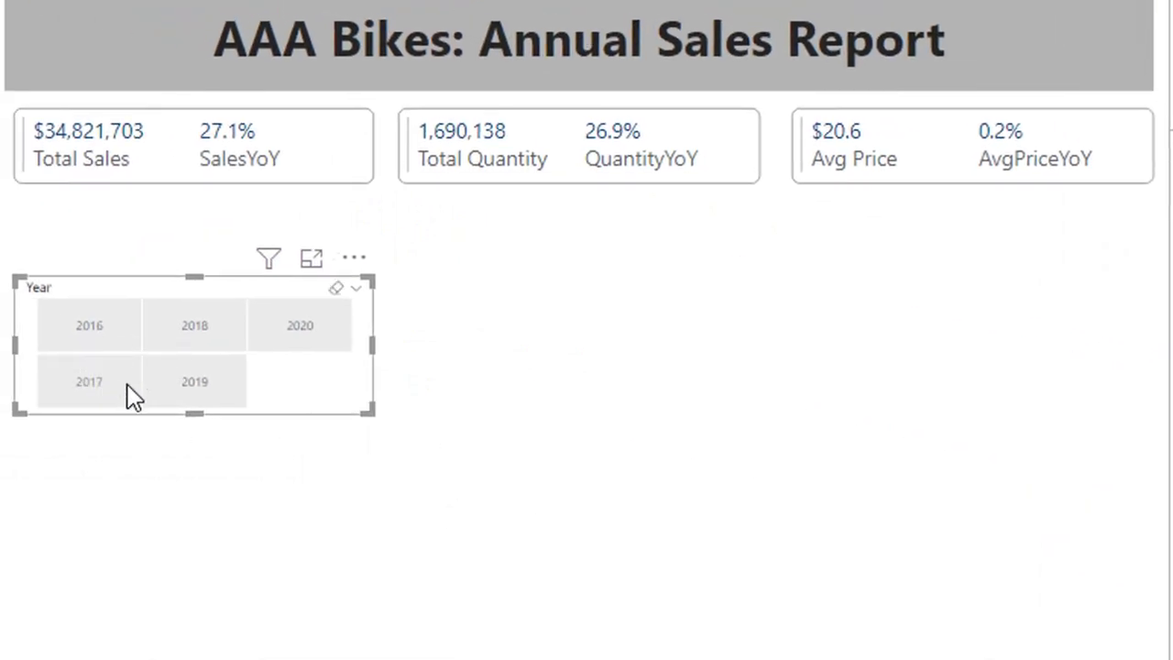
# Step: Move the Year slicer directly under the quantity card, match the card's width and reduce its height until the years form one row
pyautogui.click(291, 414)
pyautogui.moveTo(287, 413); pyautogui.dragTo(670, 330)
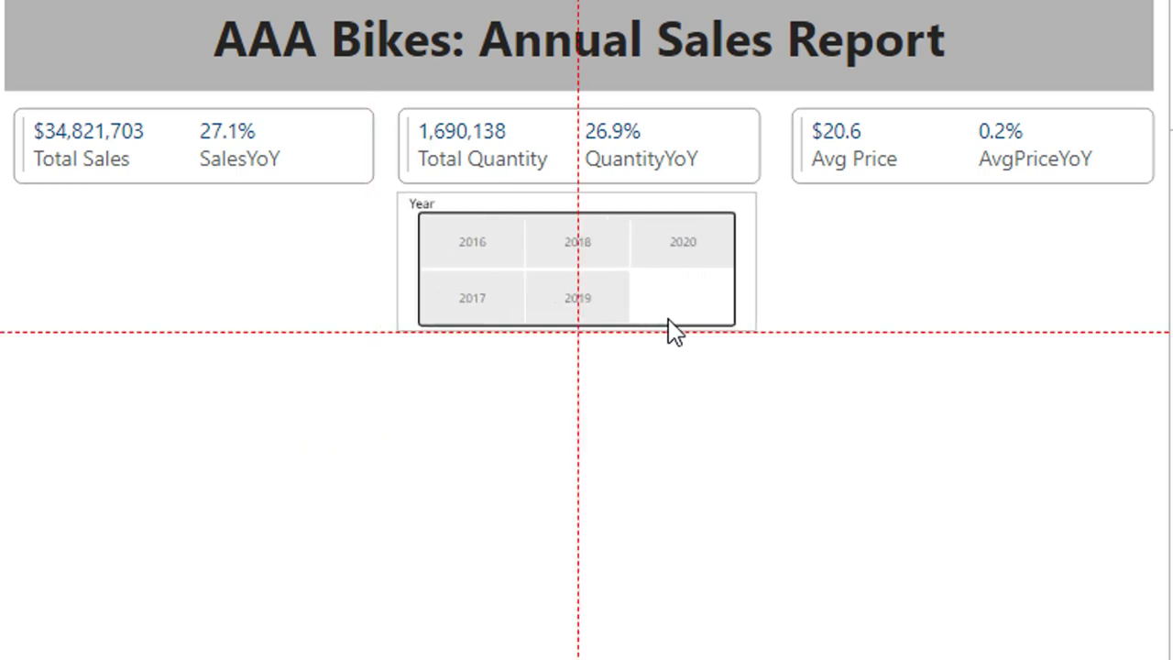
pyautogui.moveTo(762, 273)
pyautogui.mouseDown()
pyautogui.moveTo(773, 278)
pyautogui.moveTo(749, 288)
pyautogui.moveTo(760, 284)
pyautogui.mouseUp()
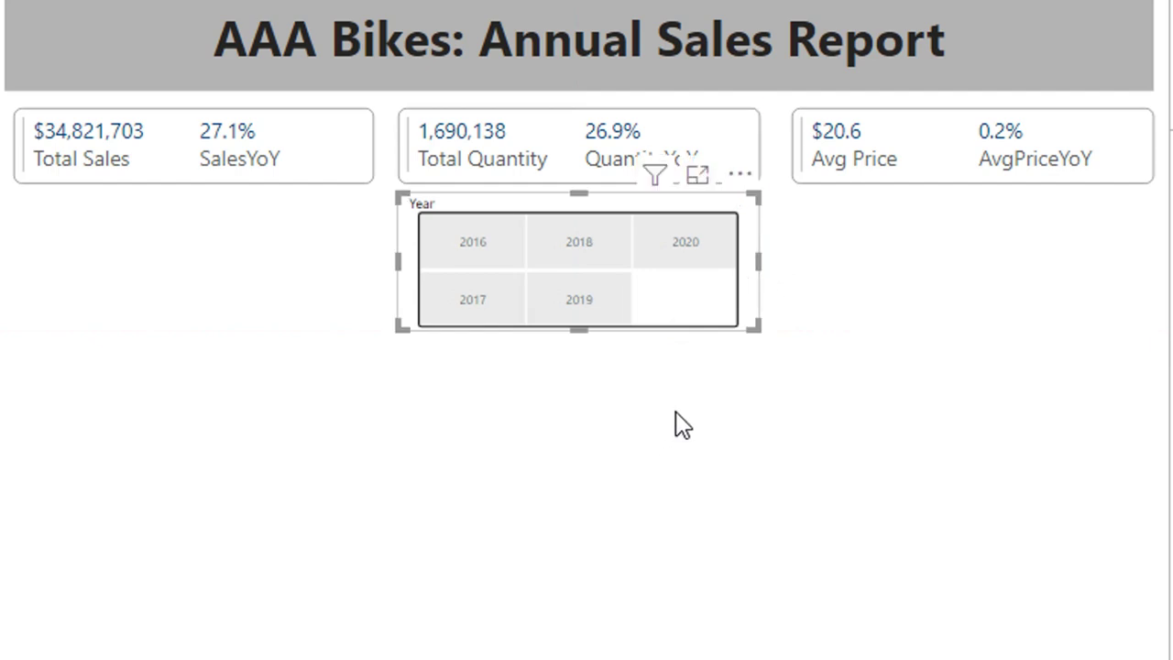
pyautogui.moveTo(591, 329); pyautogui.dragTo(584, 285)
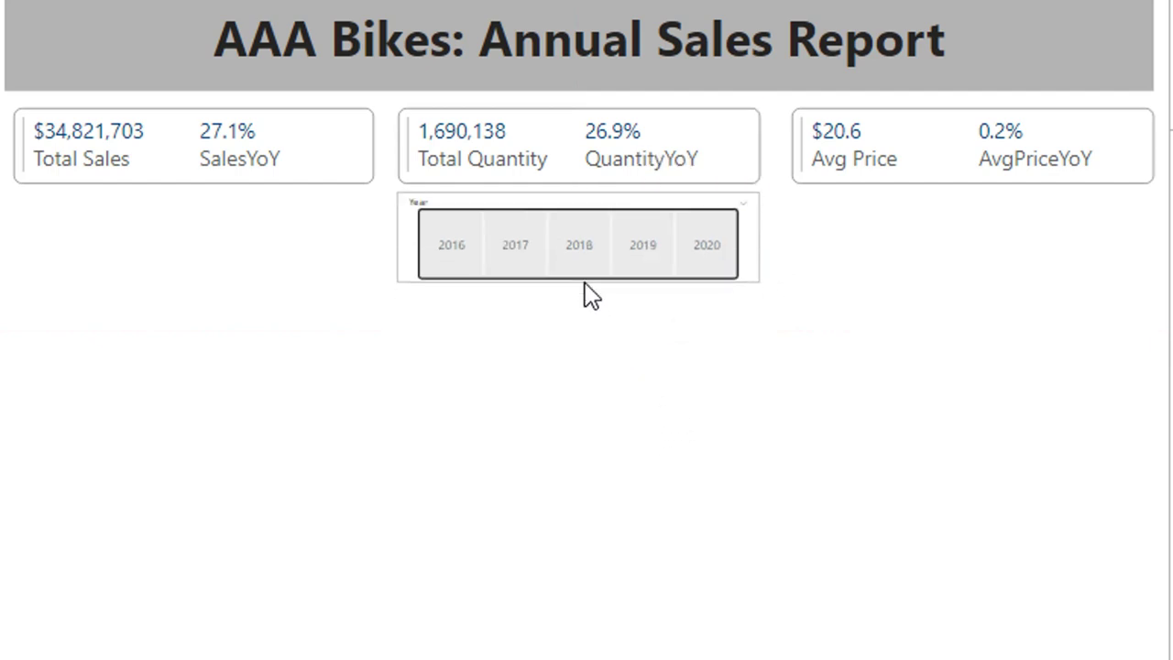
# Step: Enlarge the item text of the Year slicer and turn off its slicer header
pyautogui.click(683, 280)
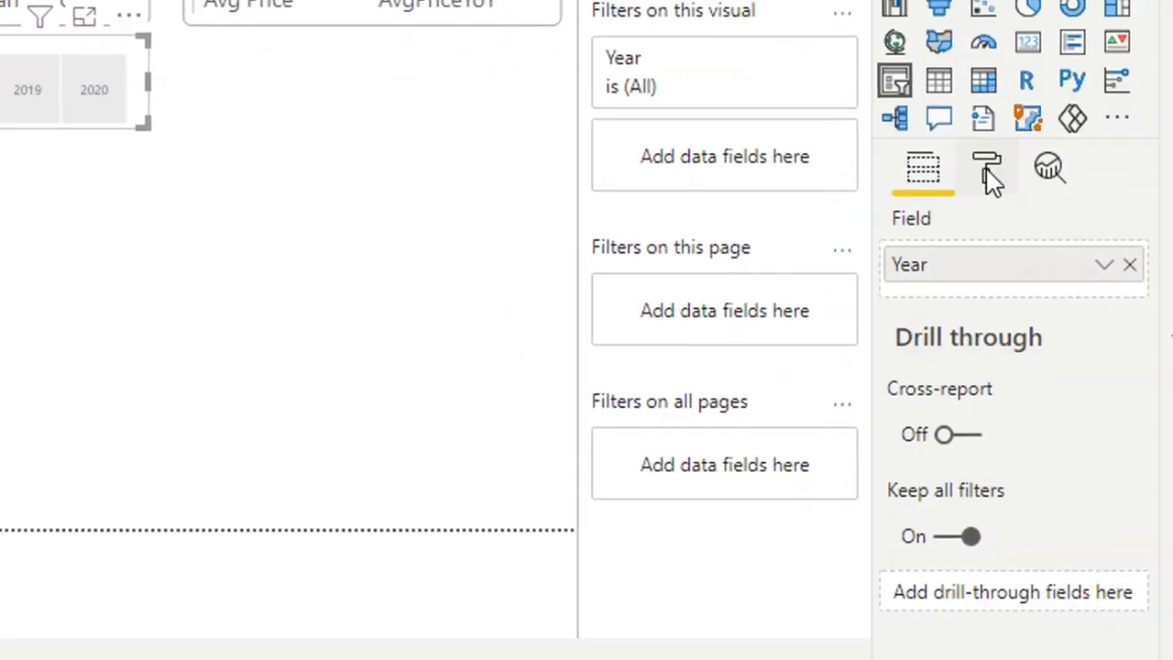
pyautogui.click(990, 174)
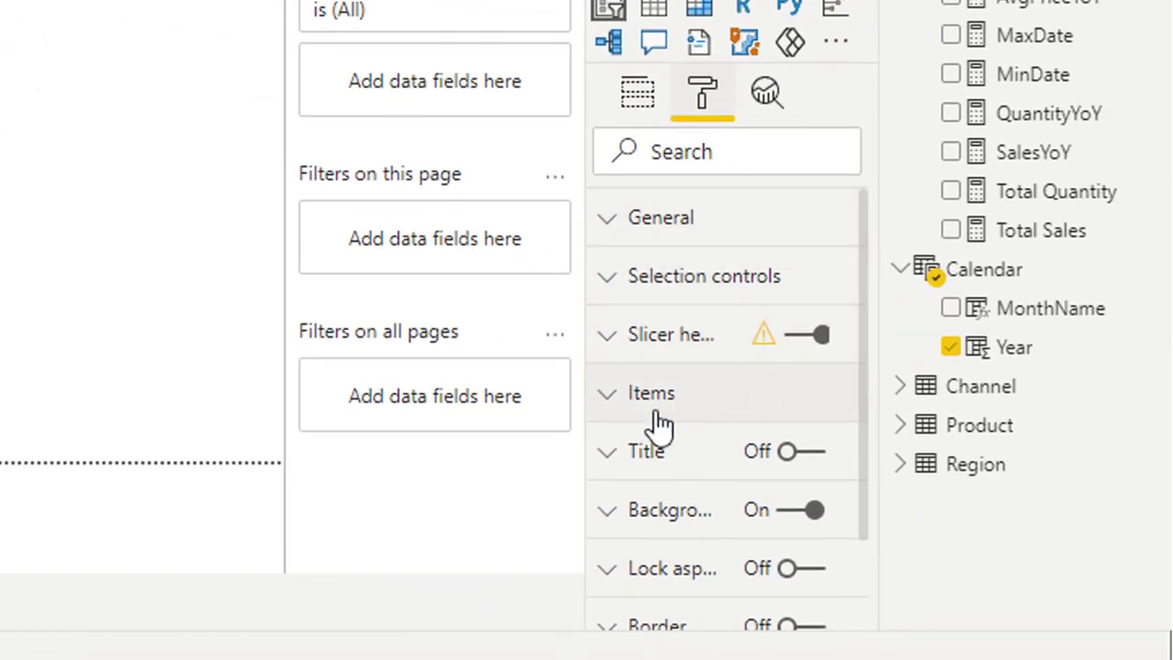
pyautogui.click(602, 398)
pyautogui.scroll(-3, 786, 413)
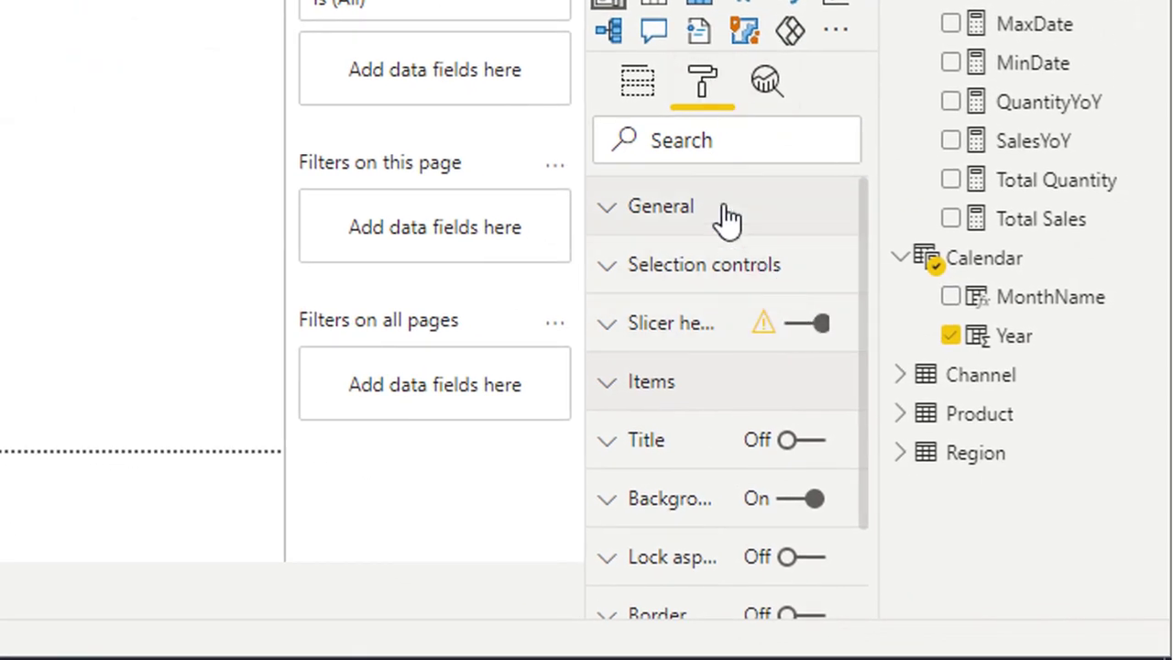
pyautogui.click(799, 338)
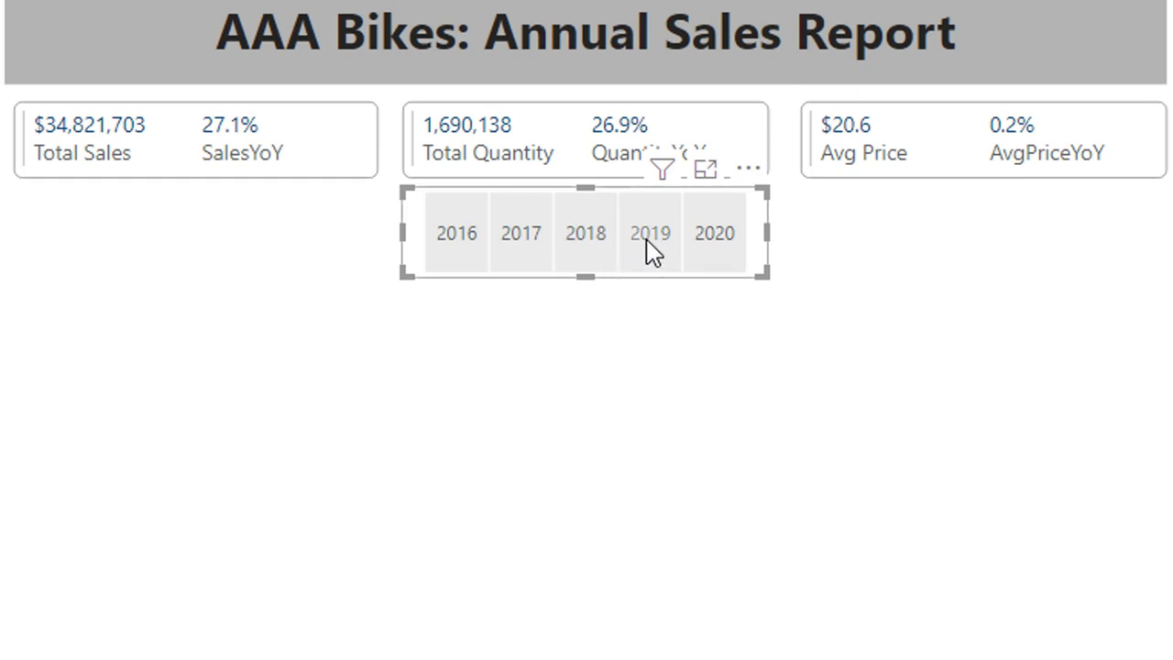
# Step: Filter the page to 2018 with the Year slicer and check the values in the measure cards
pyautogui.click(594, 241)
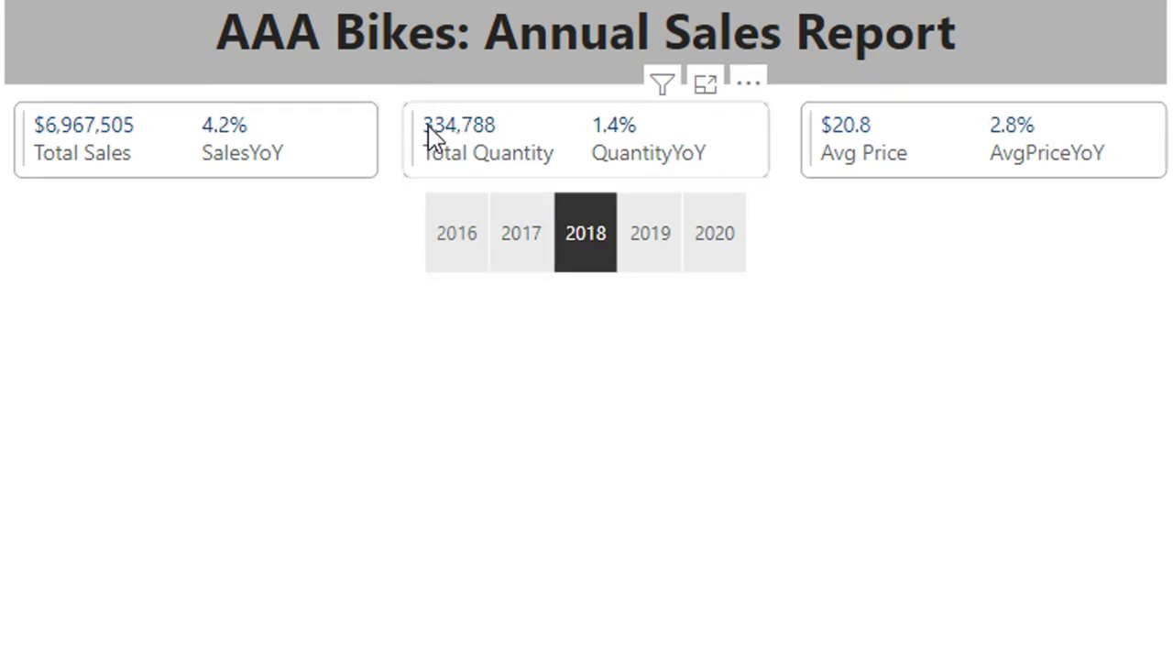
pyautogui.moveTo(444, 140)
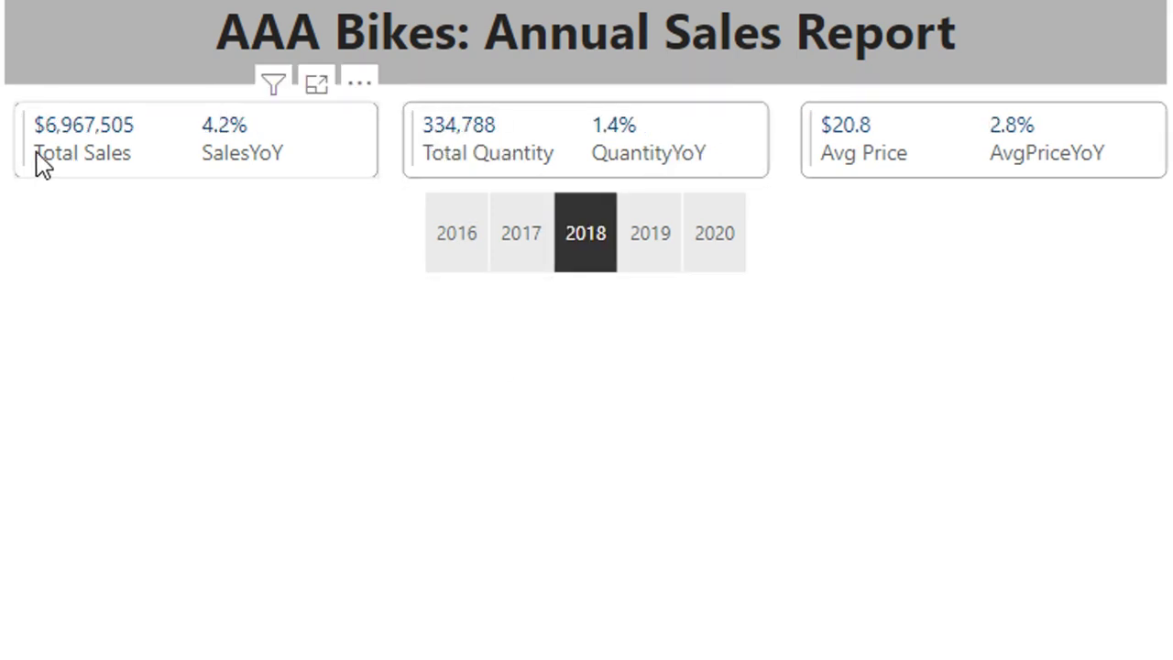
pyautogui.moveTo(64, 142)
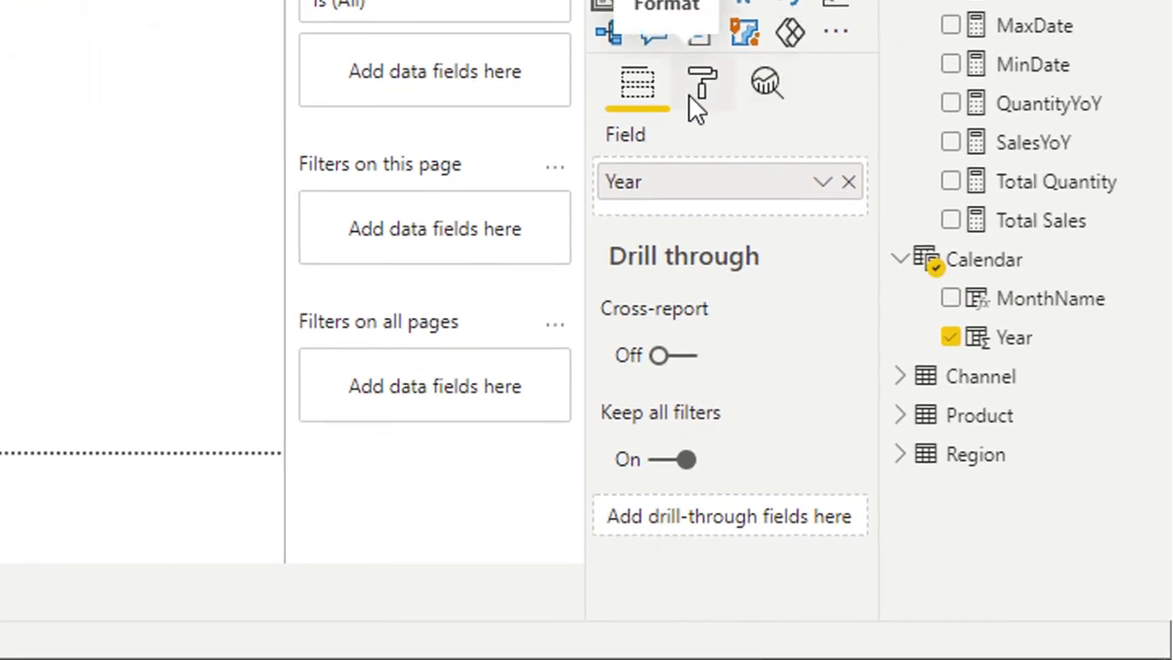
# Step: Give the Year slicer a dark grey border with rounded corners matching the measure cards
pyautogui.click(701, 88)
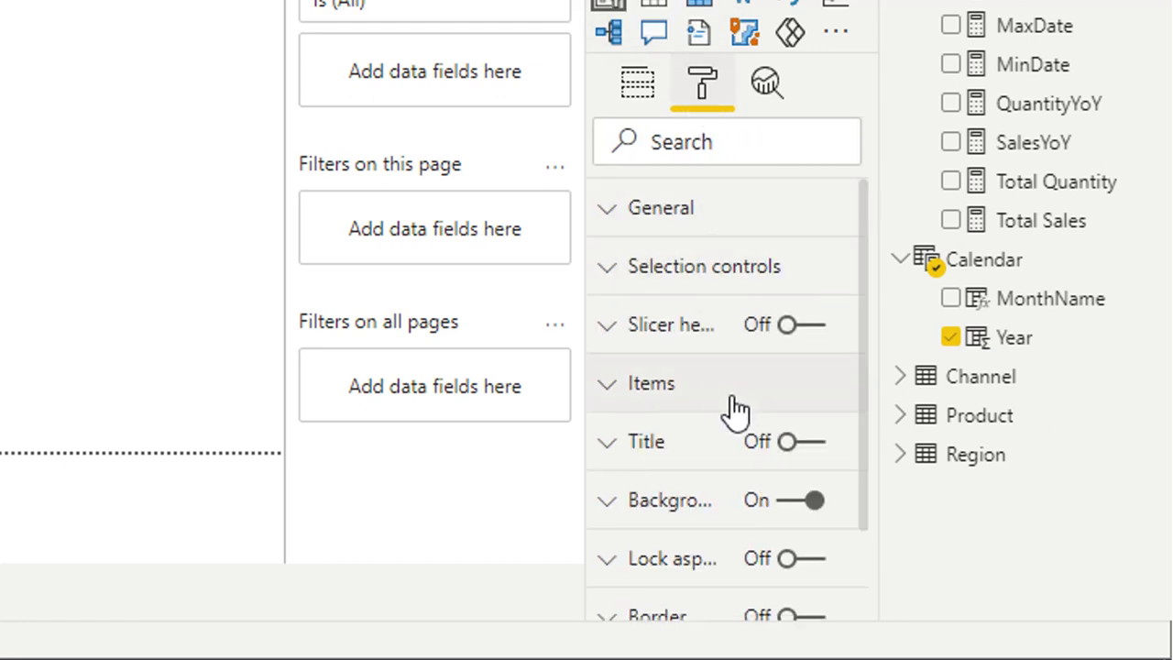
pyautogui.scroll(-3, 726, 422)
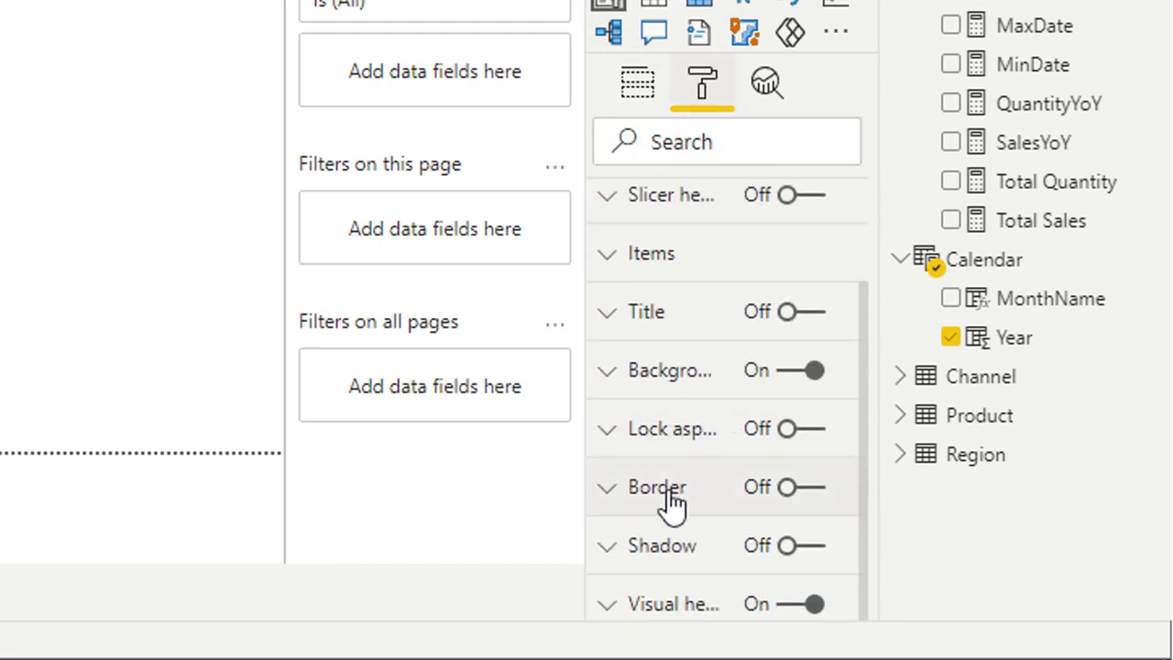
pyautogui.click(816, 488)
pyautogui.click(607, 489)
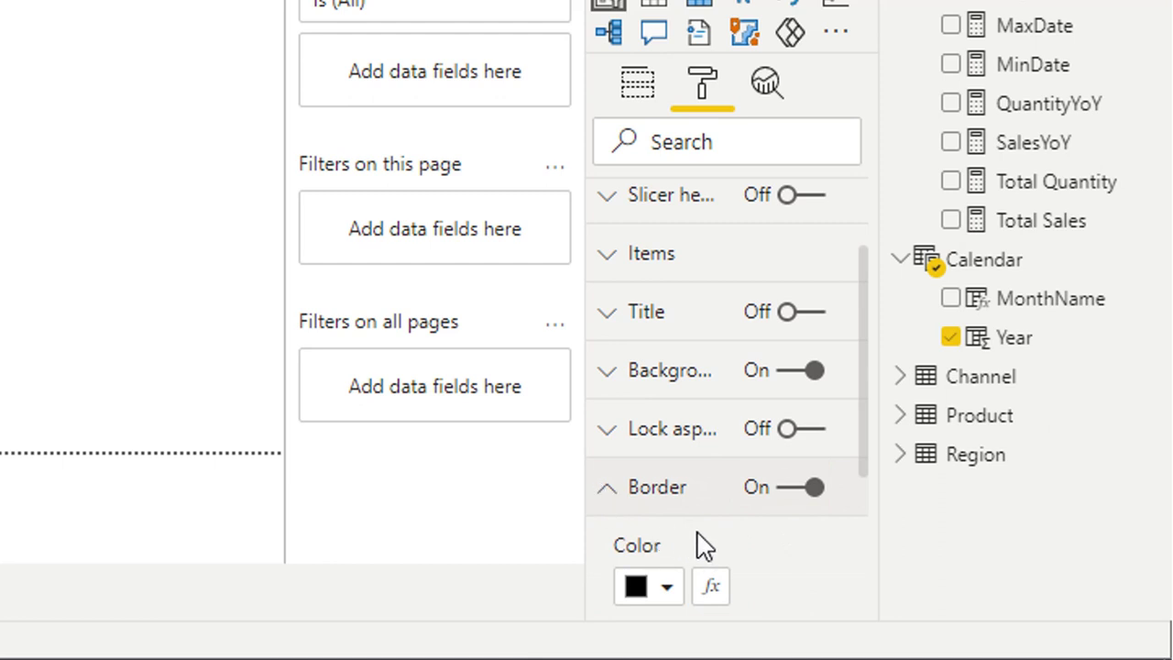
pyautogui.scroll(-3, 702, 545)
pyautogui.click(668, 425)
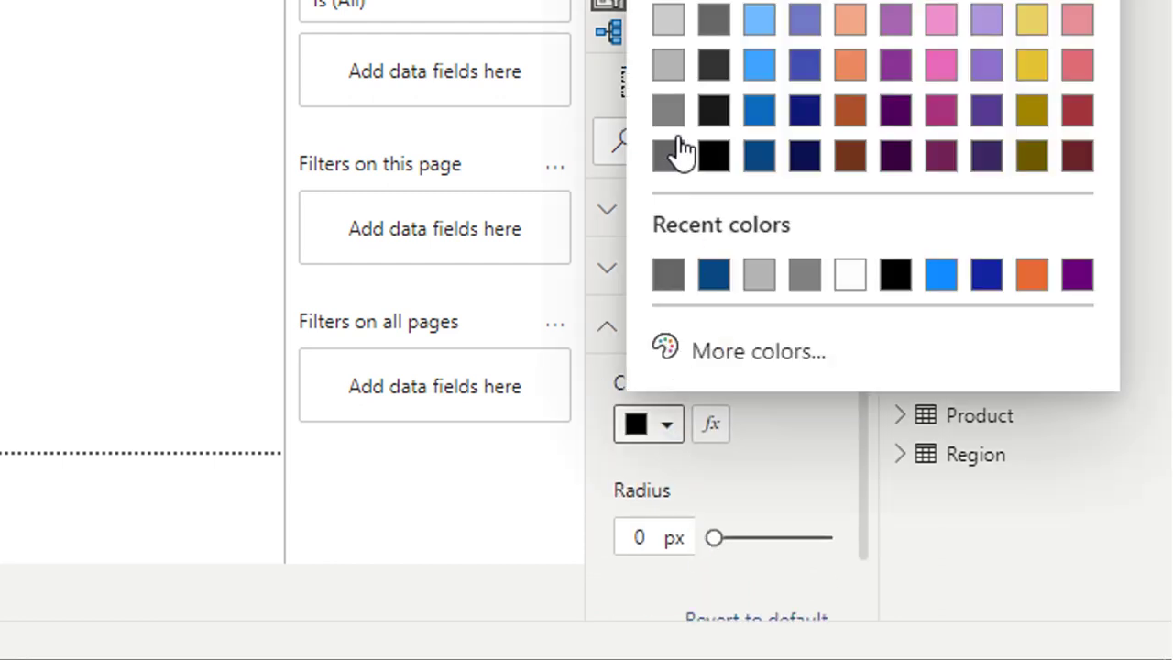
pyautogui.click(668, 111)
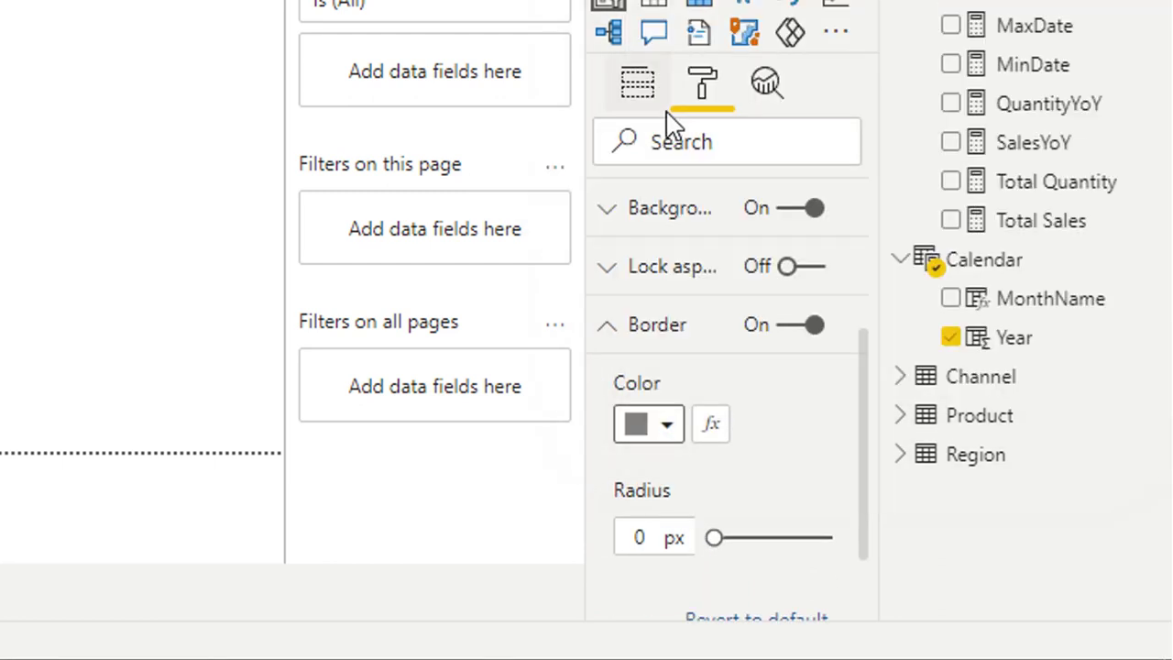
pyautogui.scroll(-3, 741, 406)
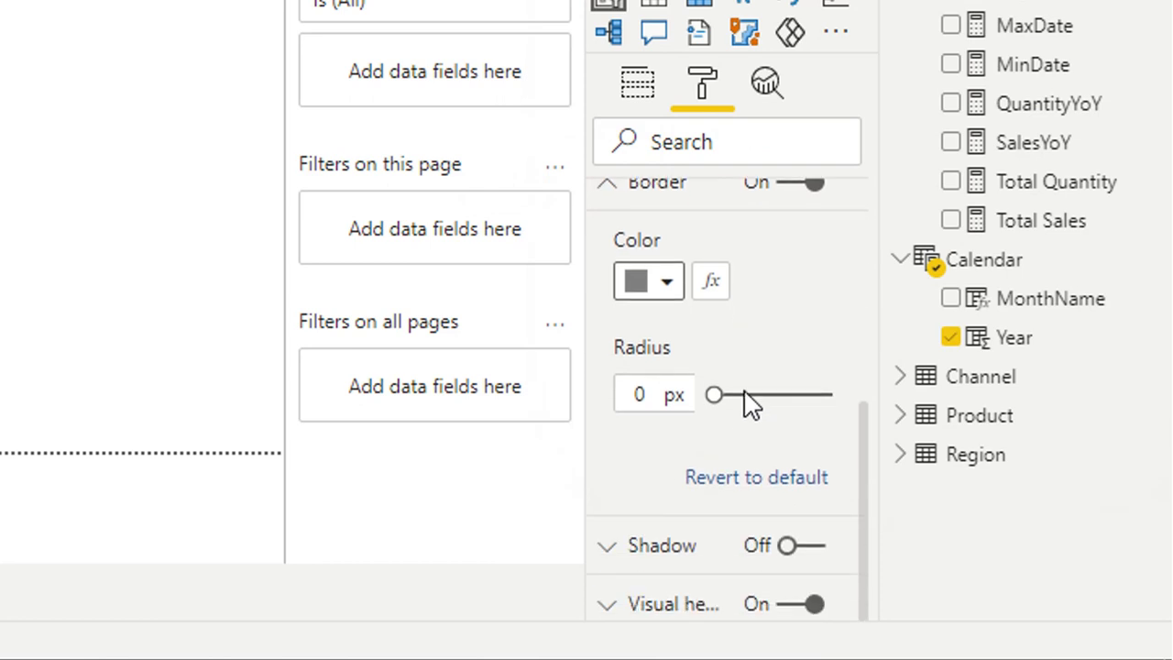
pyautogui.moveTo(745, 392); pyautogui.dragTo(746, 396)
# Step: Insert a clustered bar chart on the page with the Total Sales measure as its values
pyautogui.click(183, 246)
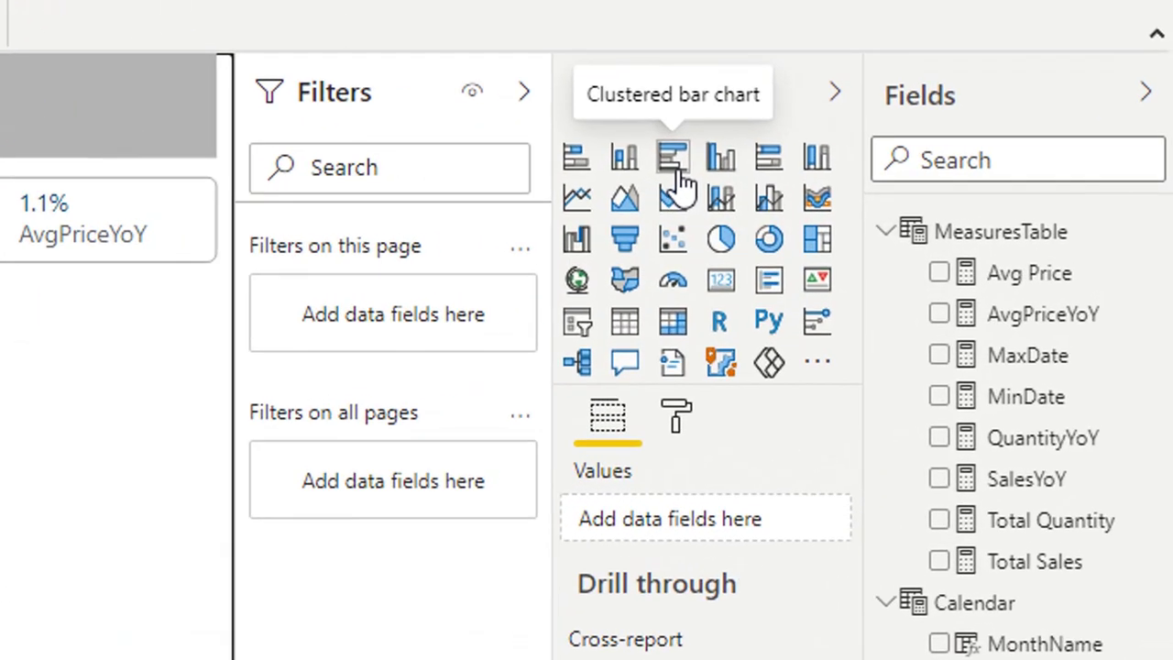
pyautogui.click(673, 163)
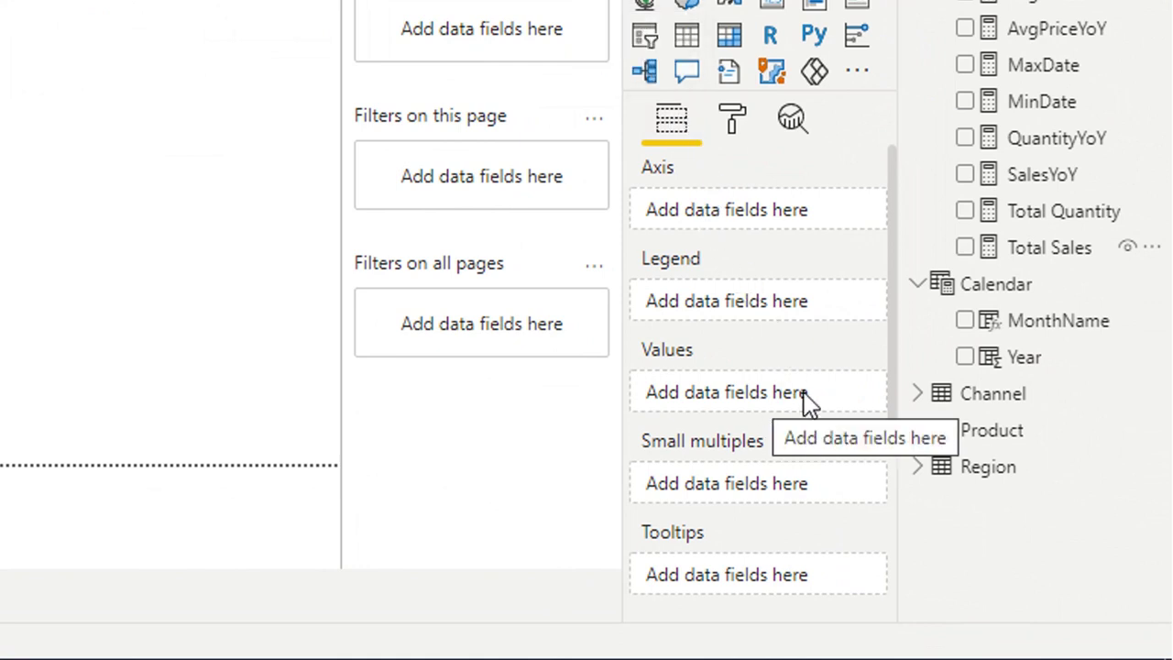
pyautogui.click(1069, 252)
pyautogui.moveTo(1066, 261); pyautogui.dragTo(813, 394)
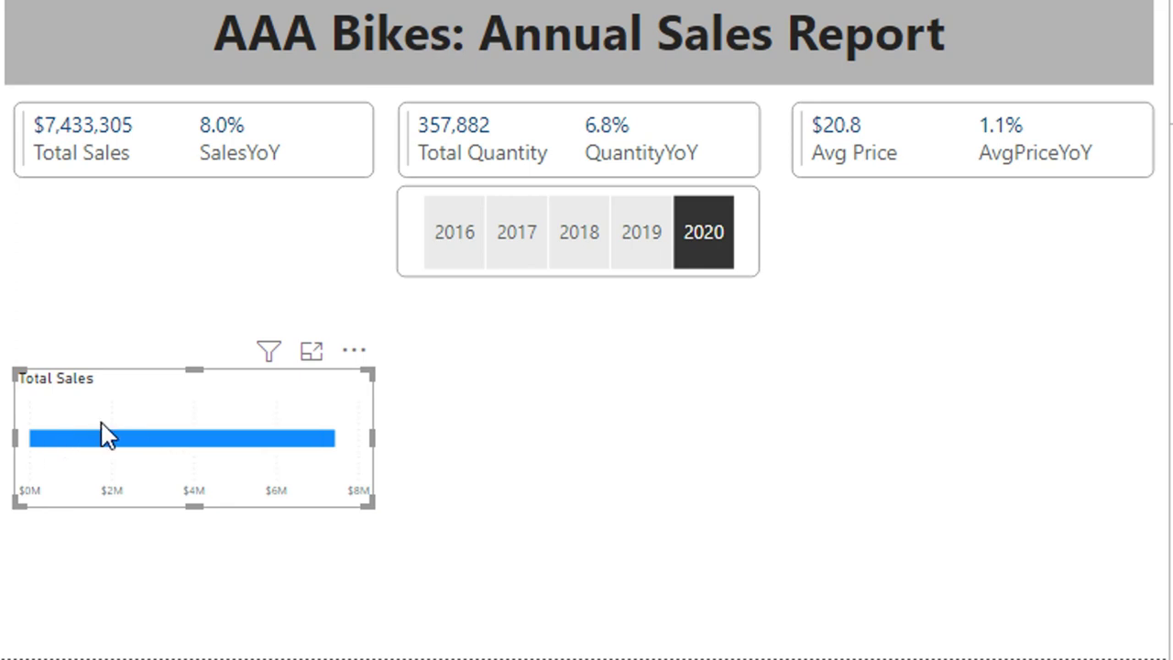
# Step: Break the Total Sales bar chart down by the Product table's Category field on its axis
pyautogui.moveTo(56, 448)
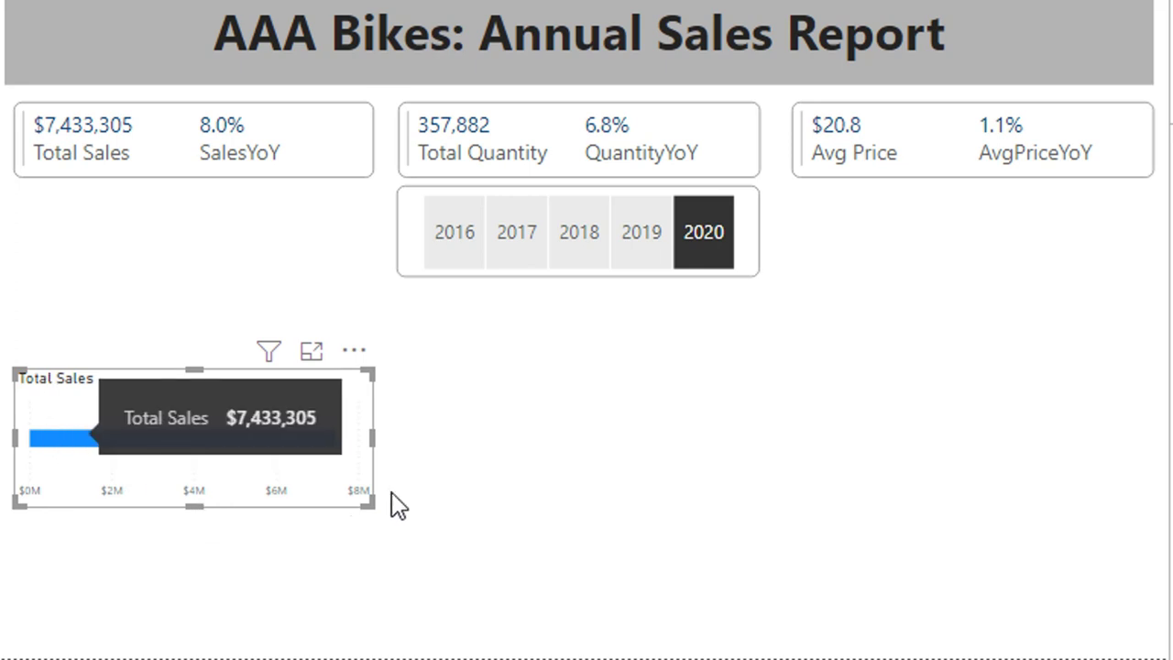
pyautogui.click(681, 268)
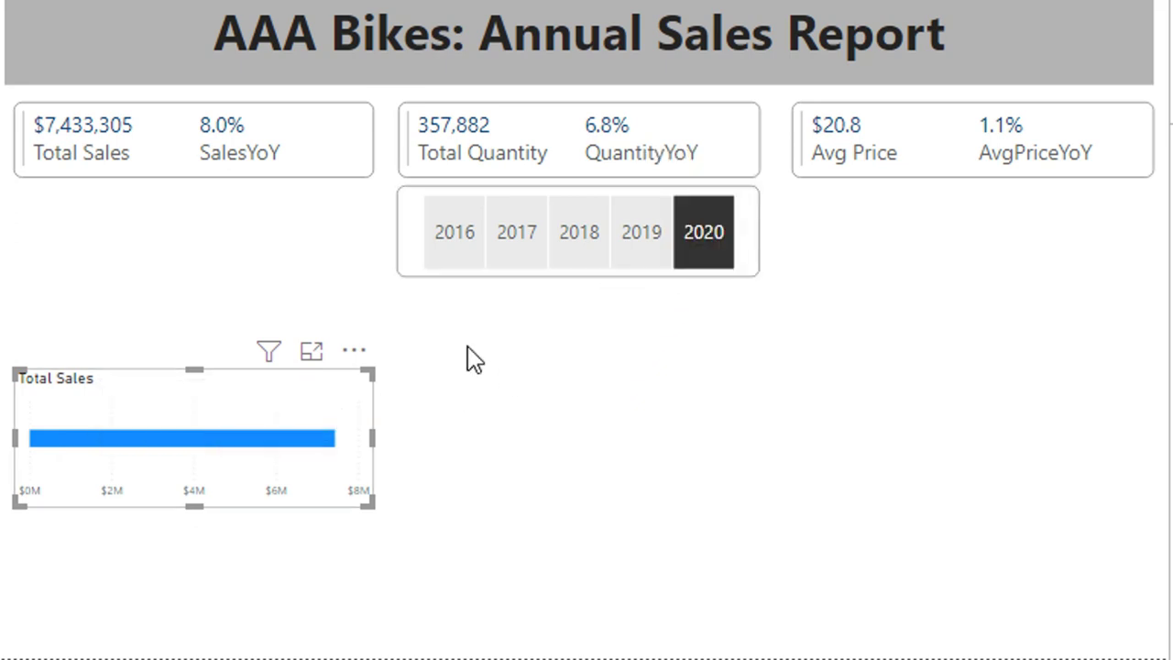
pyautogui.moveTo(197, 455)
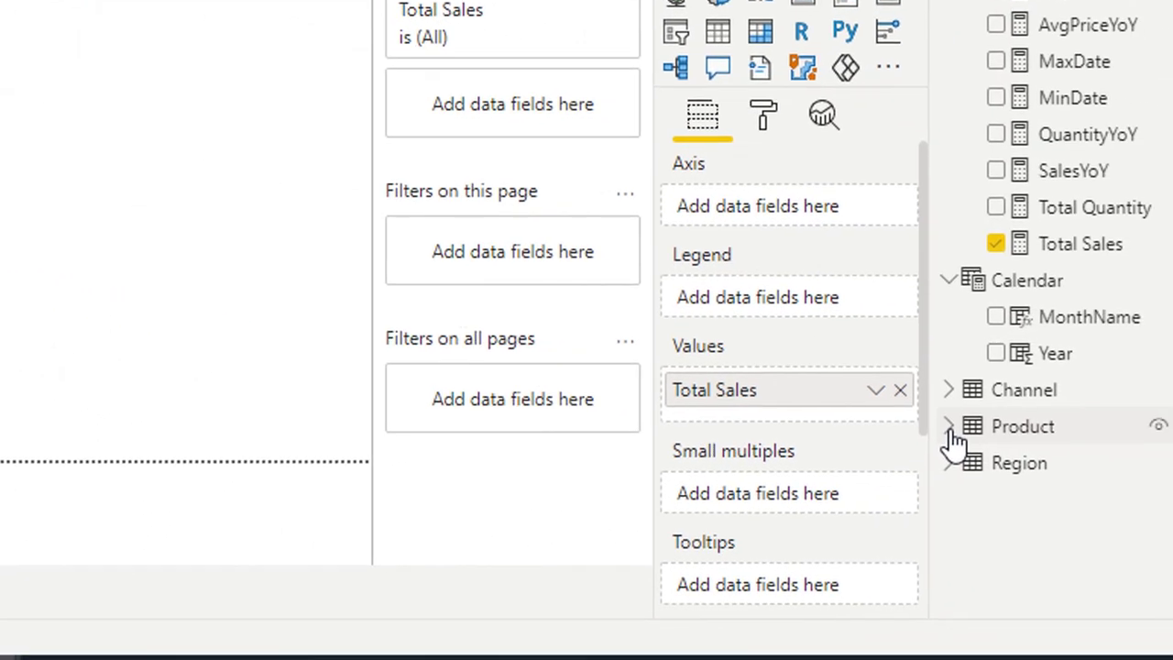
pyautogui.click(948, 424)
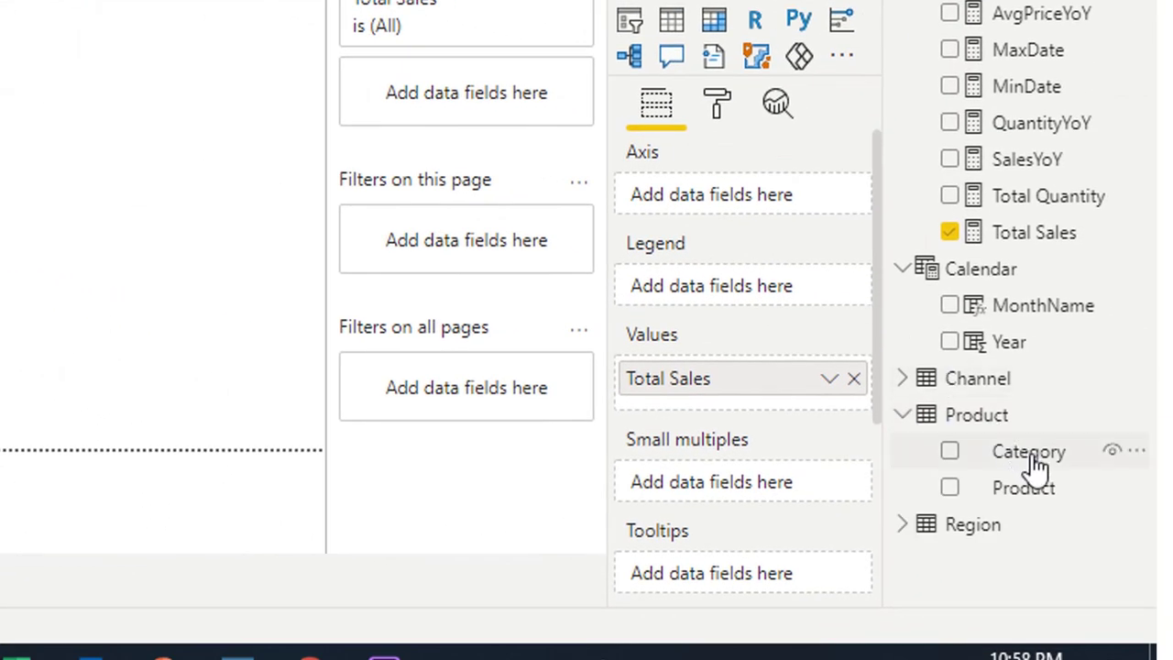
pyautogui.moveTo(1025, 455); pyautogui.dragTo(753, 198)
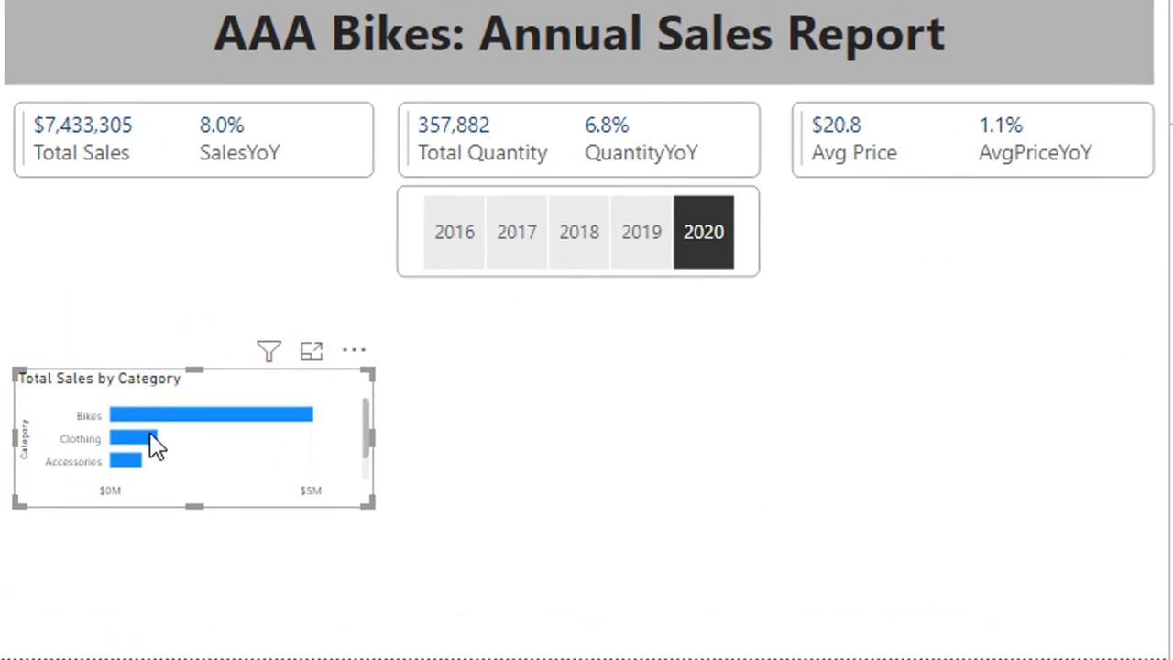
# Step: Place the Total Sales by Category chart directly under the Total Sales card and extend it down to the page's lower edge
pyautogui.moveTo(193, 506); pyautogui.dragTo(195, 561)
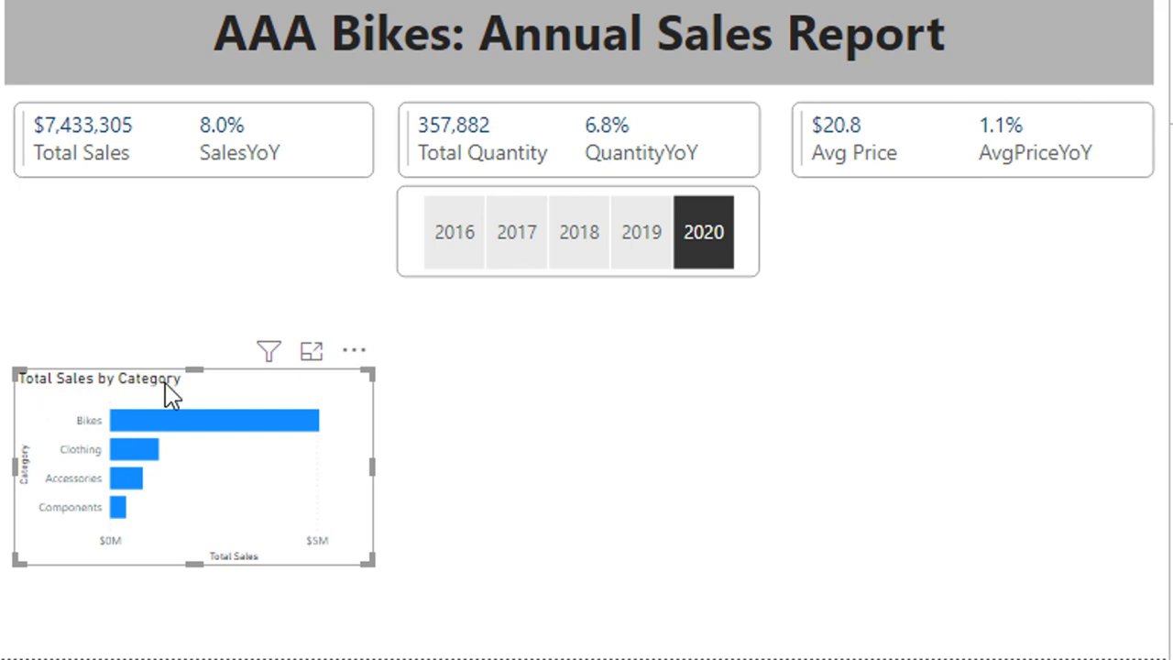
pyautogui.moveTo(226, 388); pyautogui.dragTo(229, 210)
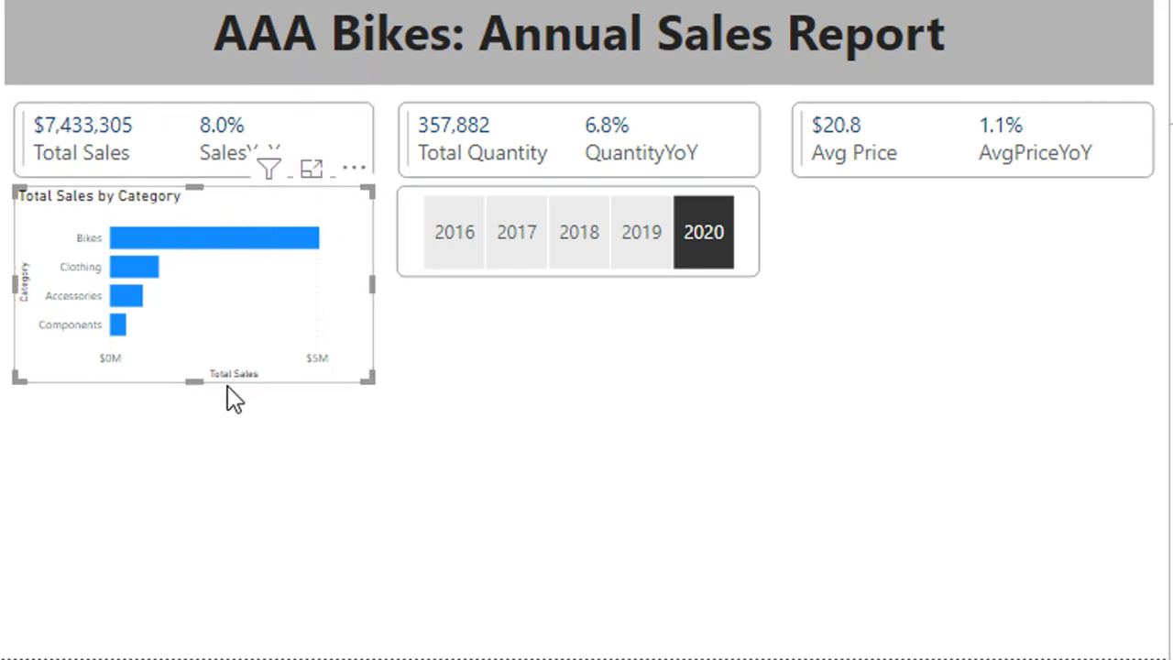
pyautogui.moveTo(194, 377); pyautogui.dragTo(227, 645)
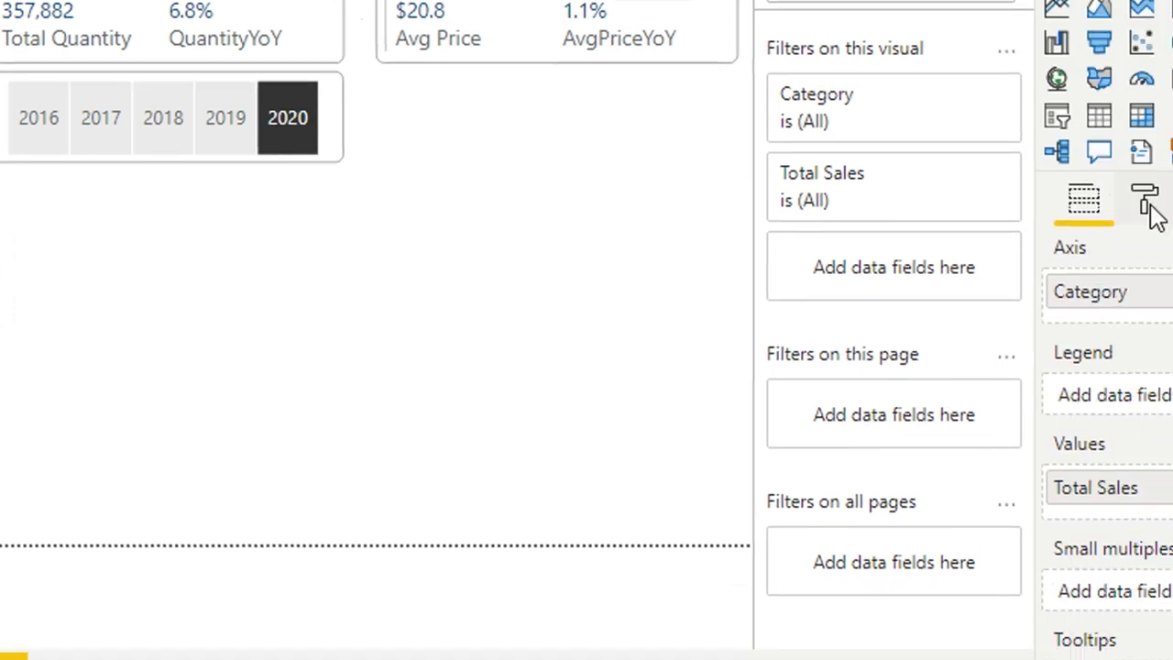
# Step: Turn on data labels for the category bar chart and set their text size to 13 pt
pyautogui.click(1146, 204)
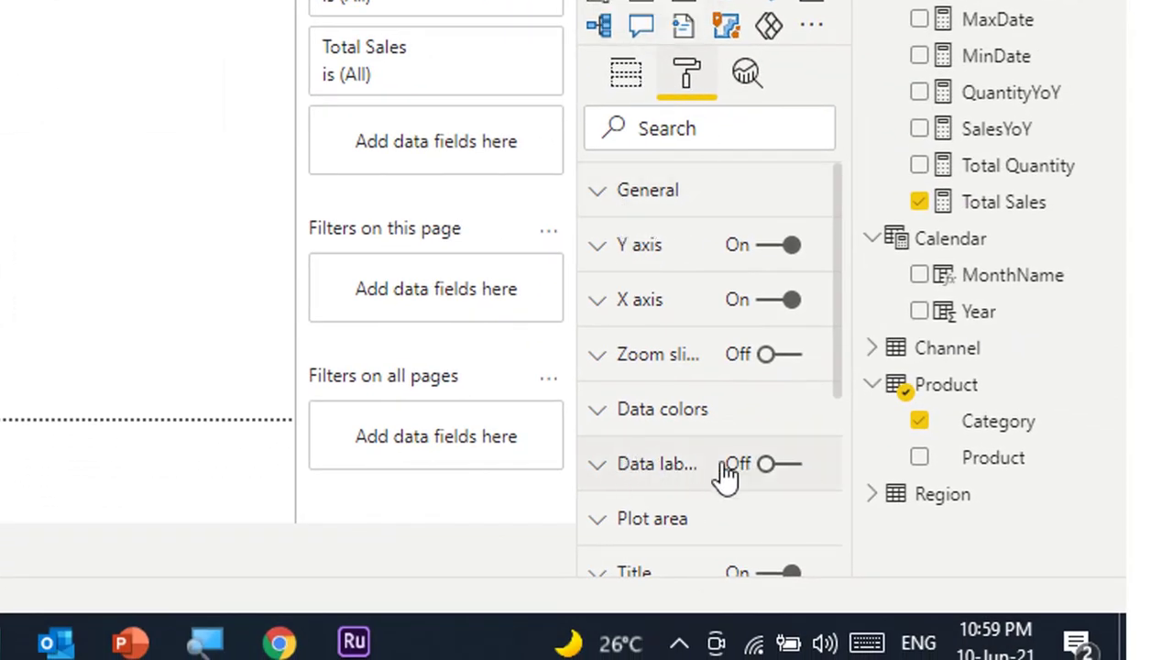
pyautogui.click(788, 477)
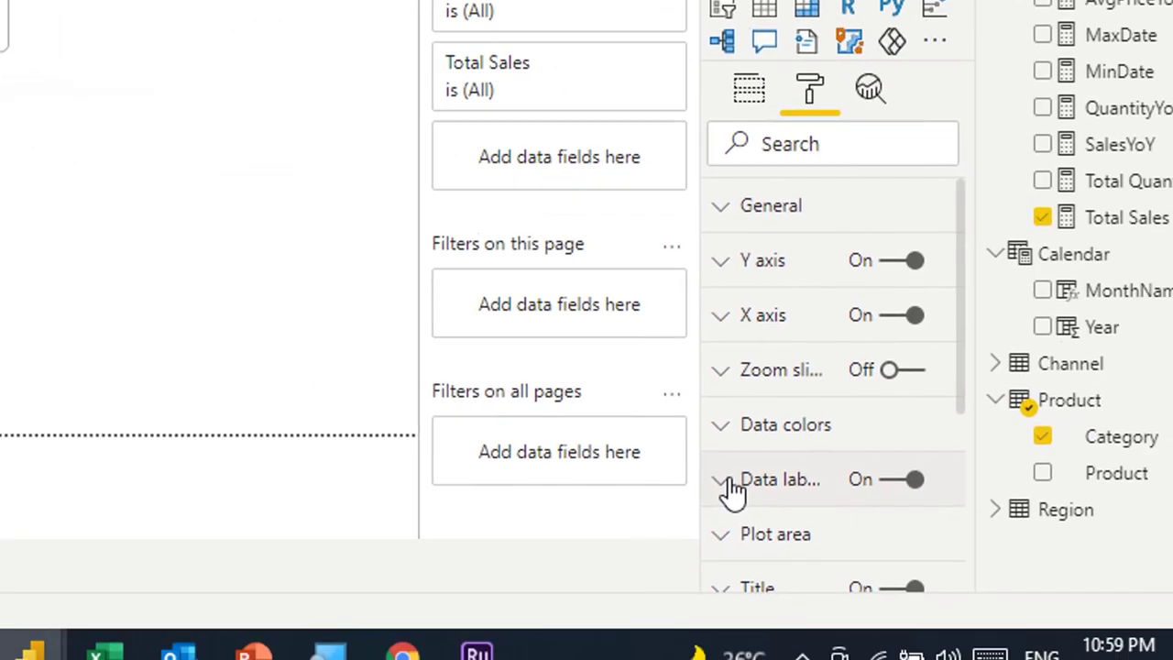
pyautogui.click(739, 492)
pyautogui.scroll(-3, 676, 360)
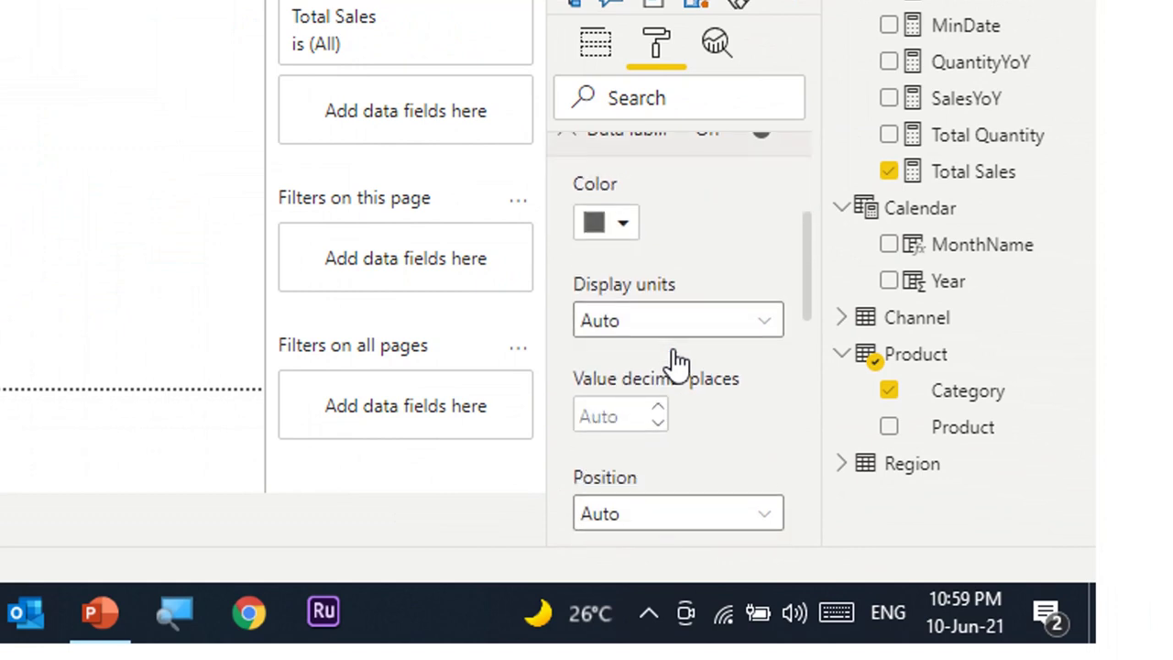
pyautogui.scroll(-3, 676, 374)
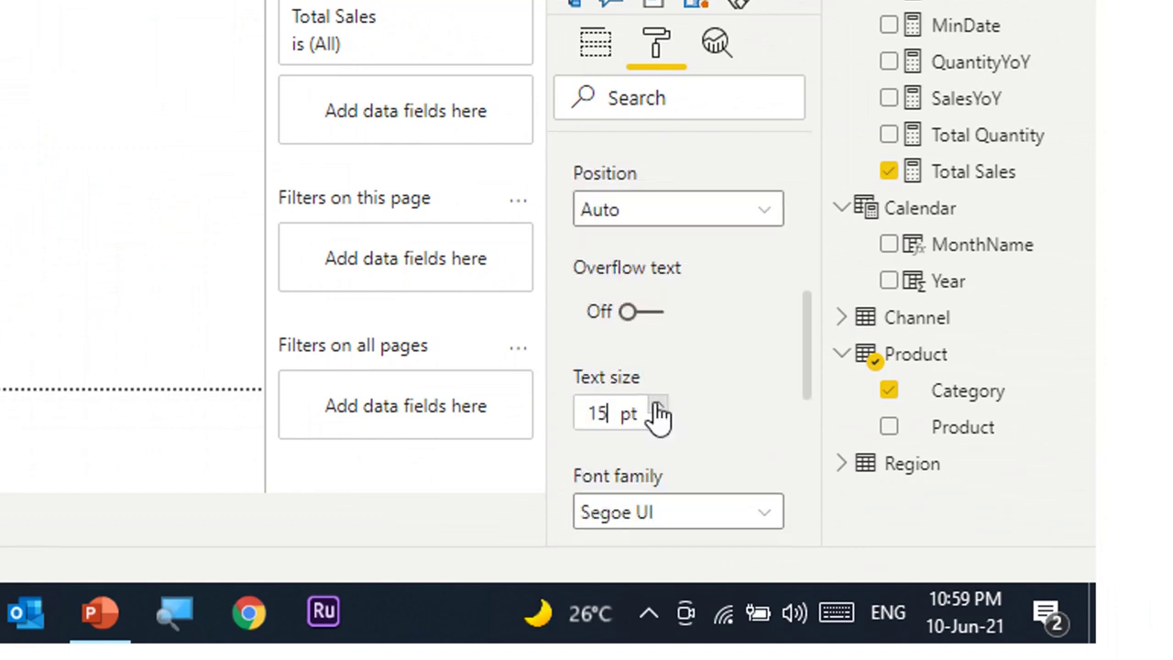
pyautogui.press('BackSpace')
pyautogui.write('3')
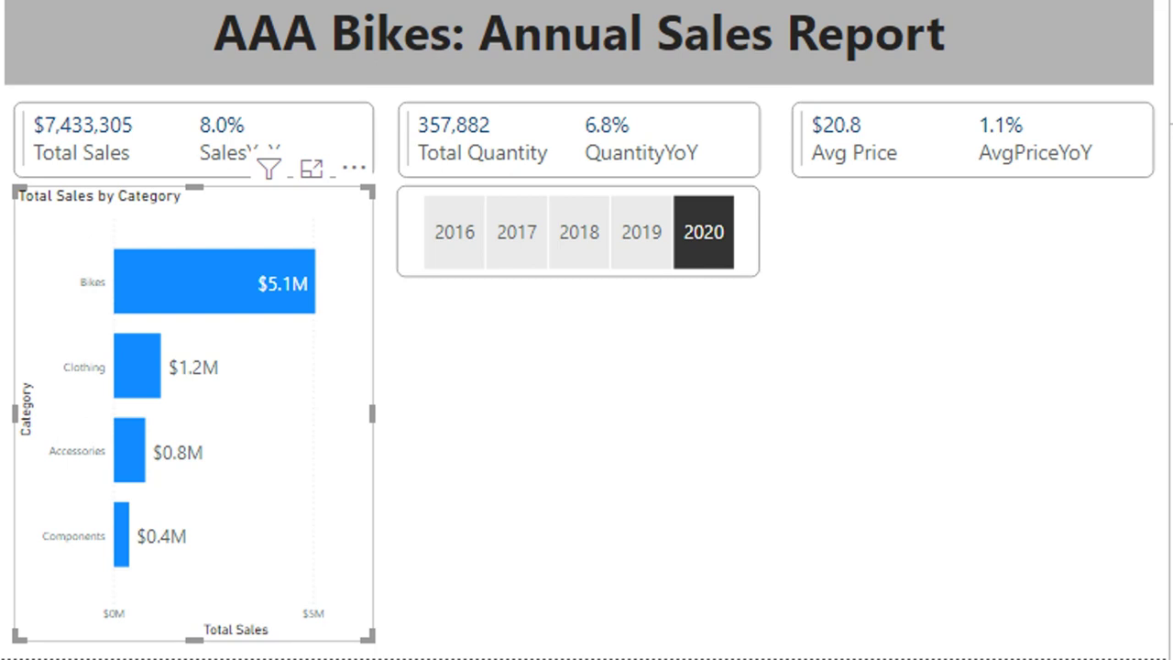
# Step: Increase the bar chart's Y axis text size and turn off its X axis
pyautogui.click(1118, 419)
pyautogui.scroll(-2, 807, 458)
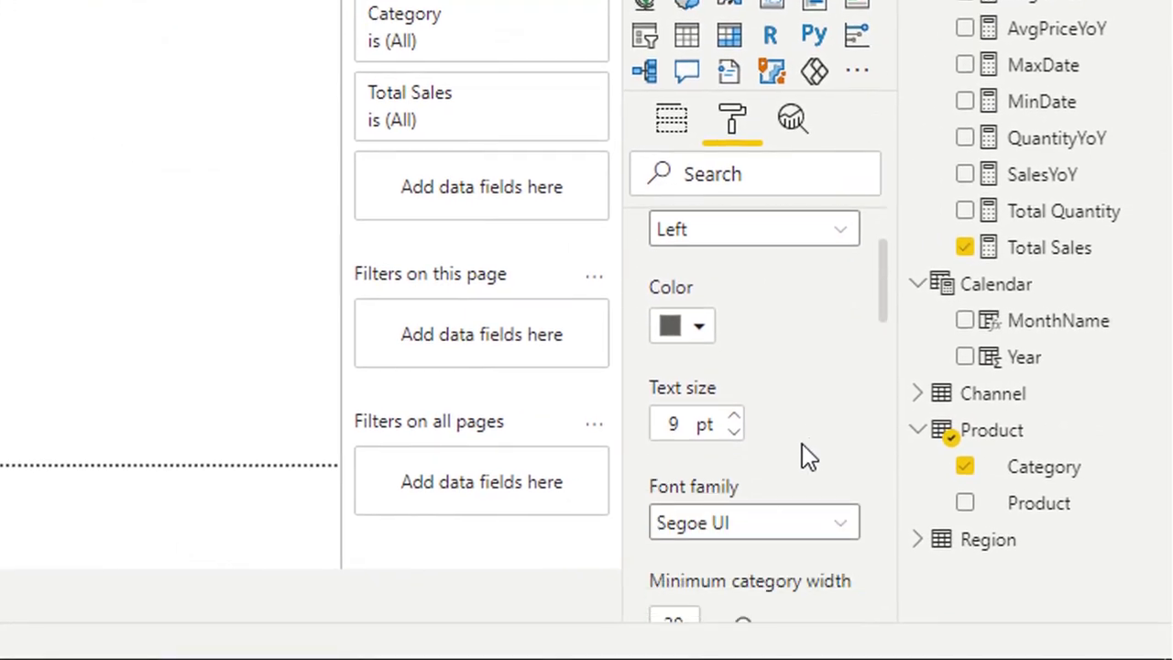
pyautogui.click(735, 418)
pyautogui.click(735, 418)
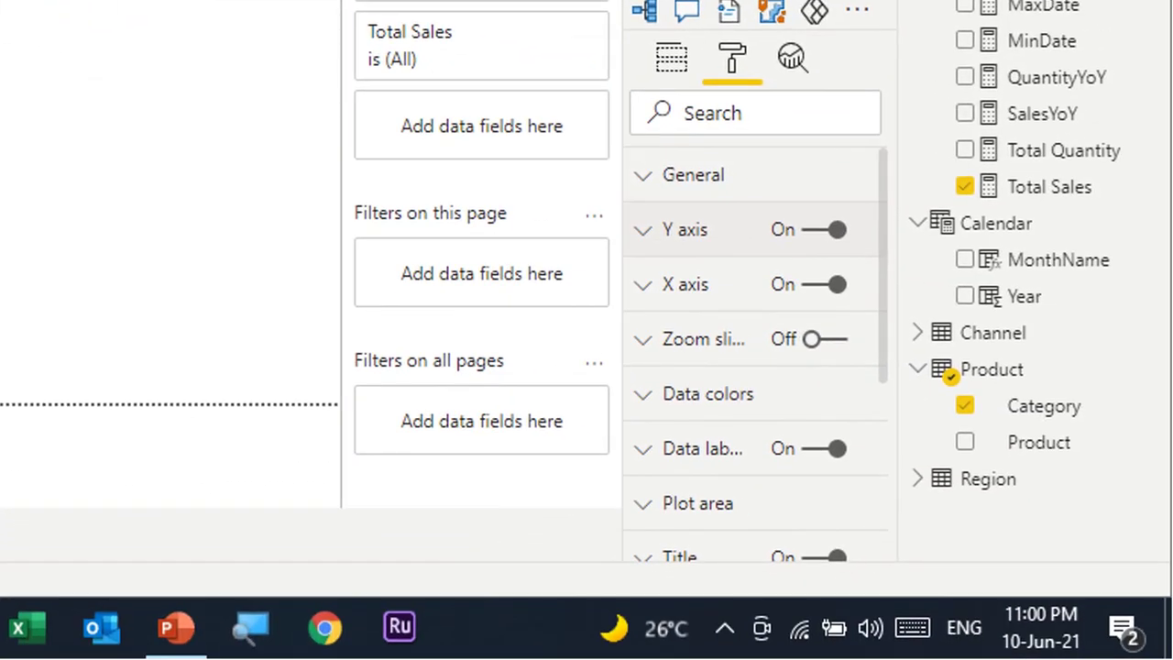
pyautogui.press('Tab')
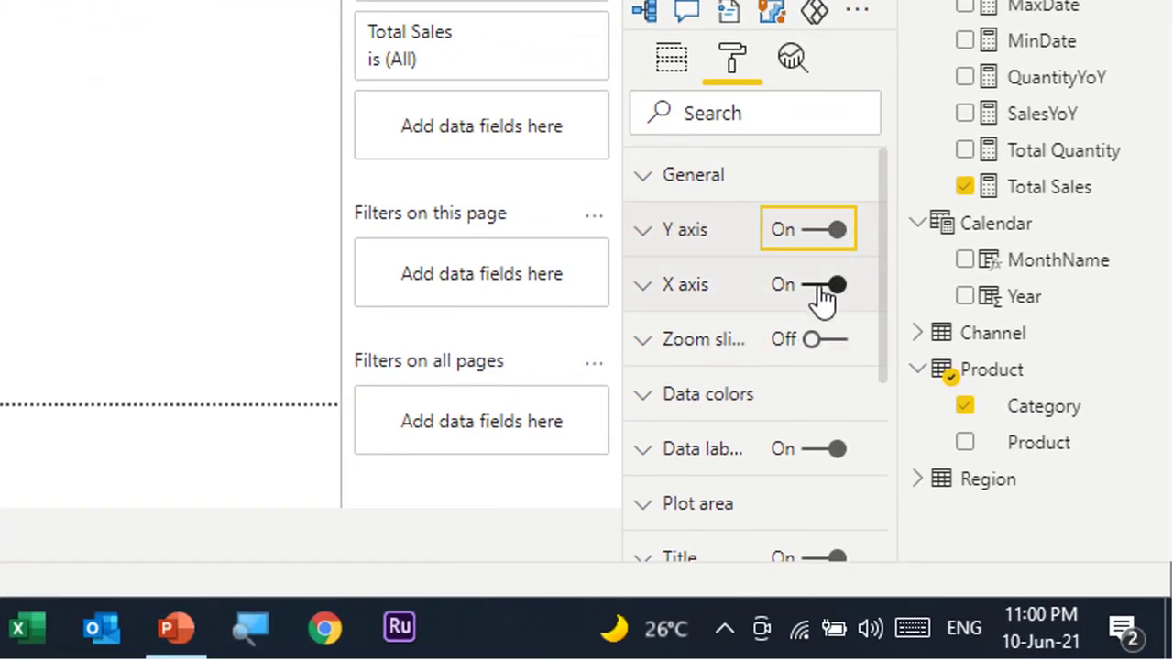
pyautogui.click(815, 291)
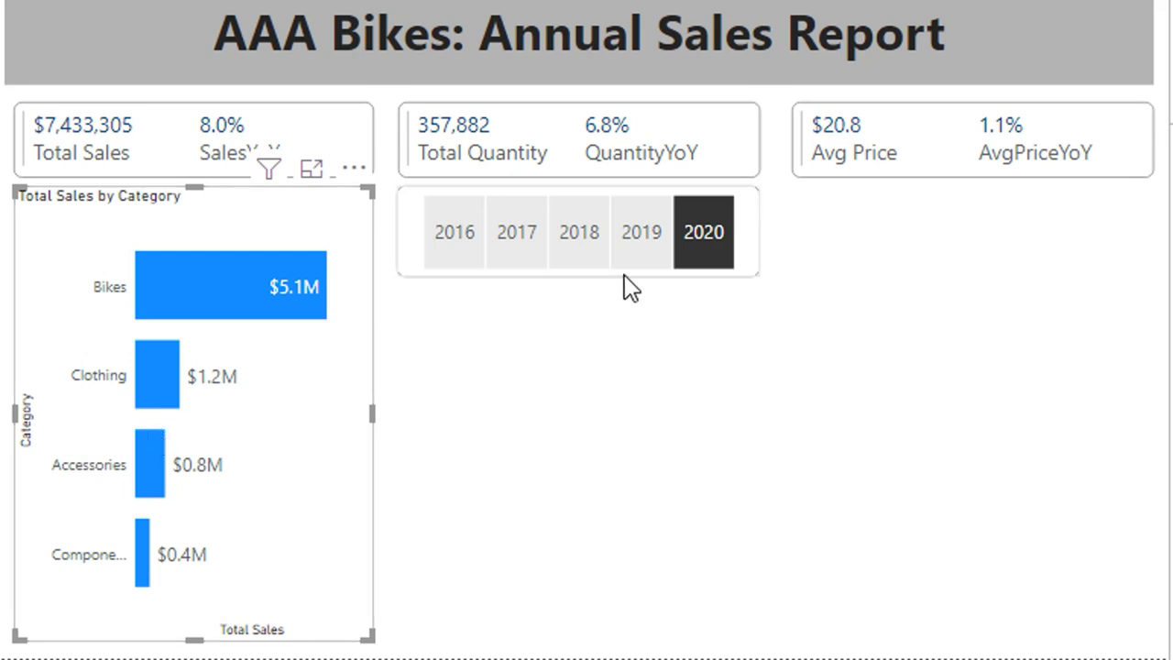
# Step: Test the page's interactivity by filtering to 2019 and cross-filtering on the Bikes bar
pyautogui.click(646, 248)
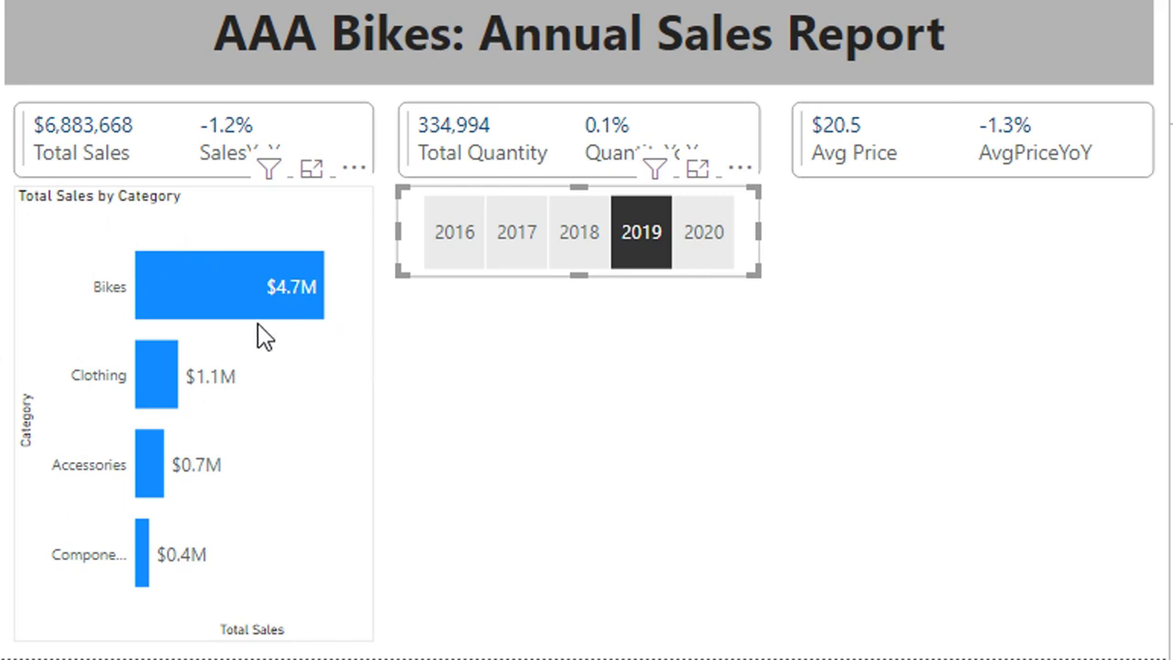
pyautogui.click(209, 316)
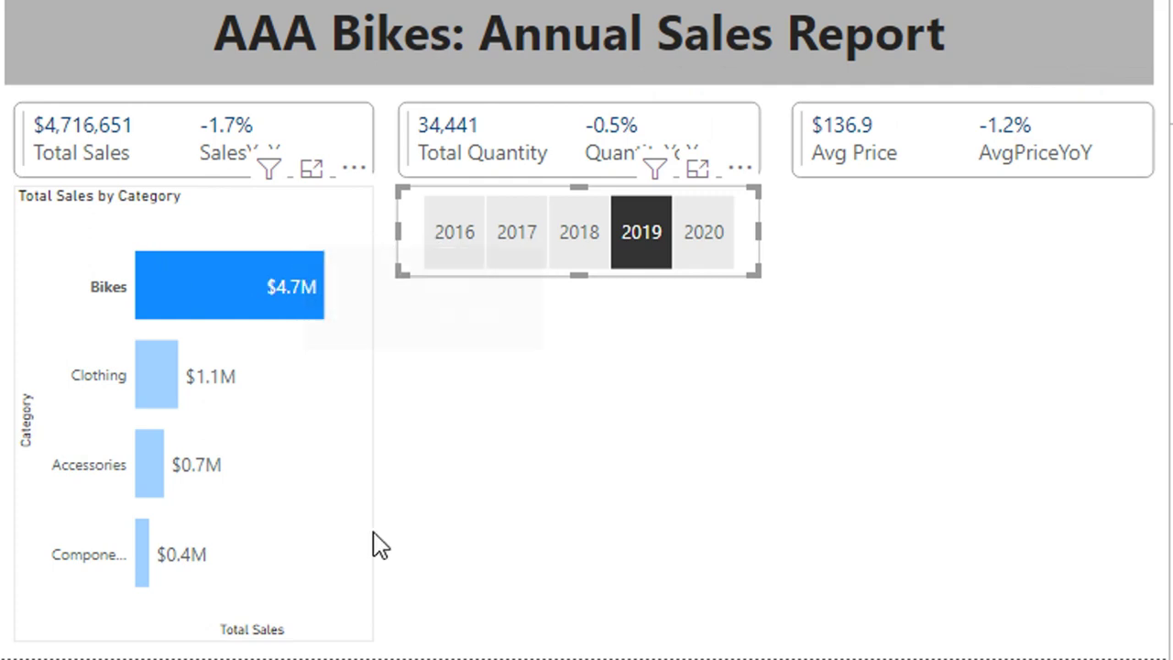
# Step: Clear the Bikes cross-filter and add the Product field below Category on the bar chart's axis
pyautogui.click(278, 324)
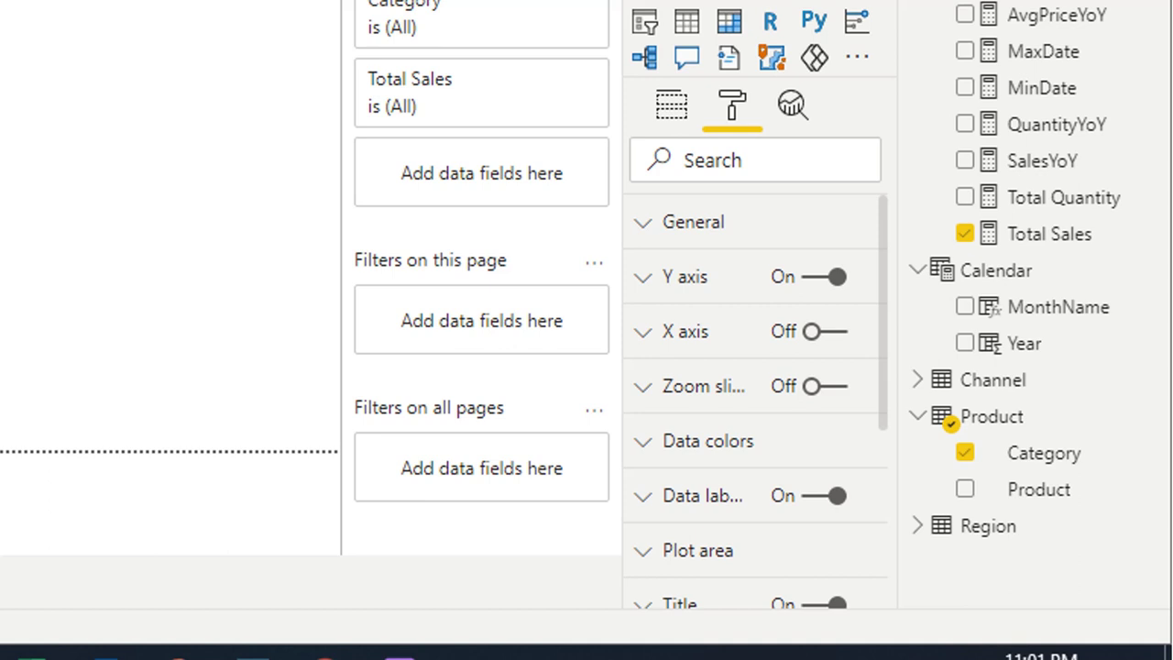
pyautogui.click(672, 104)
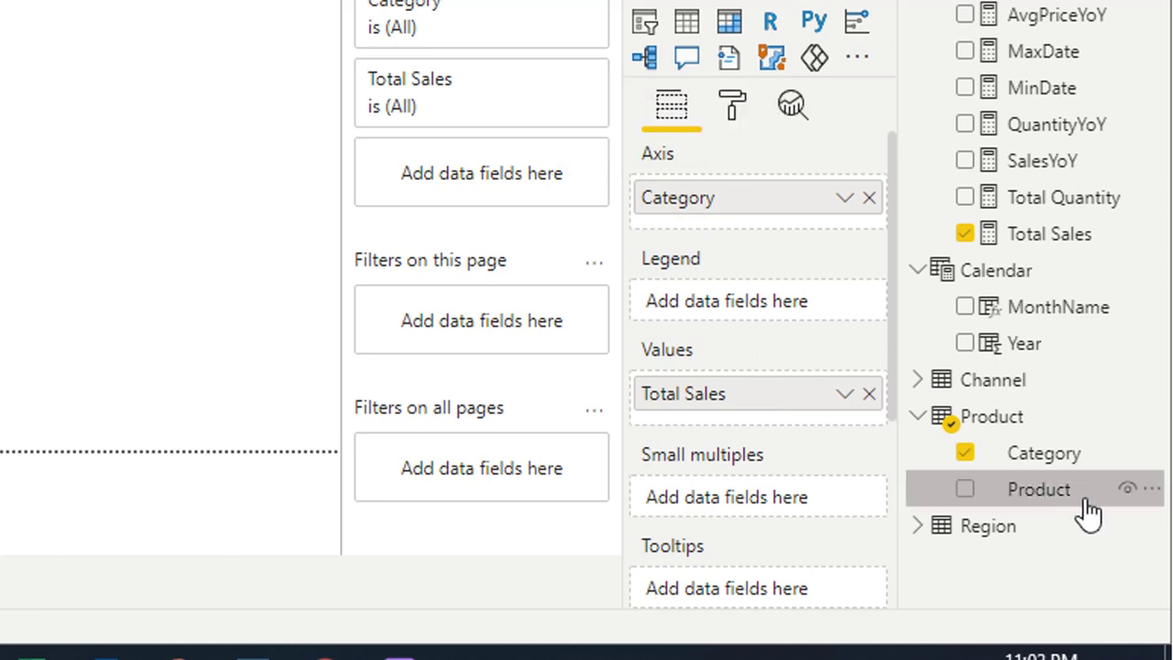
pyautogui.moveTo(1052, 500); pyautogui.dragTo(791, 211)
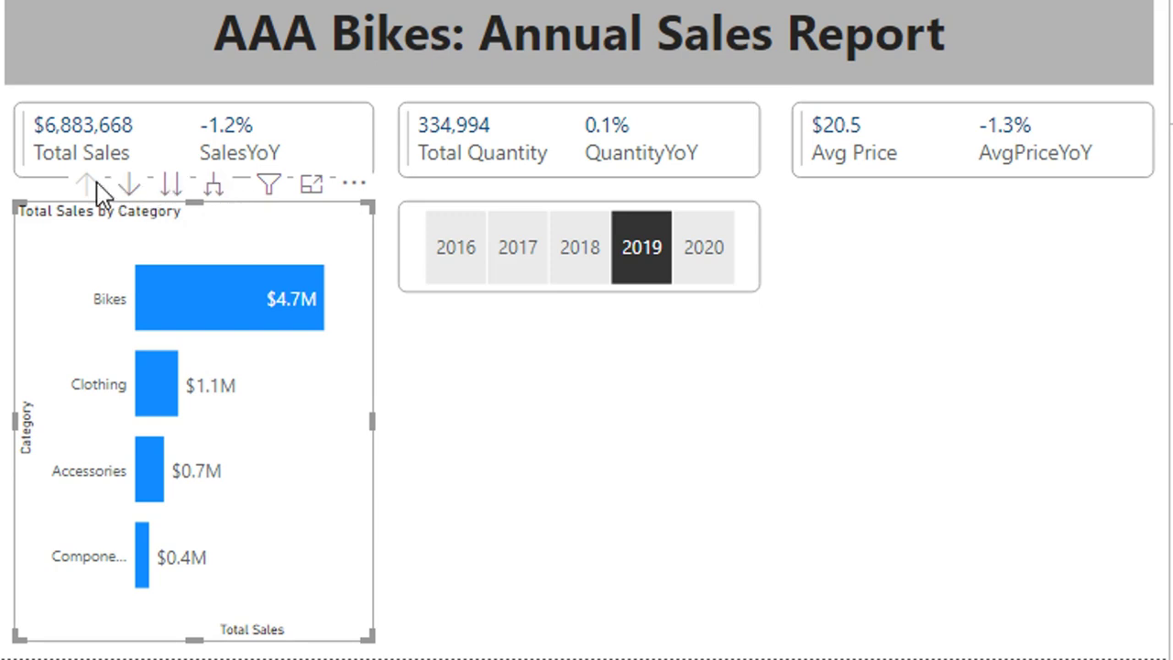
# Step: Test the bar chart's product level, turn on drill mode, and drill into Bikes and Clothing, returning to categories each time
pyautogui.click(169, 186)
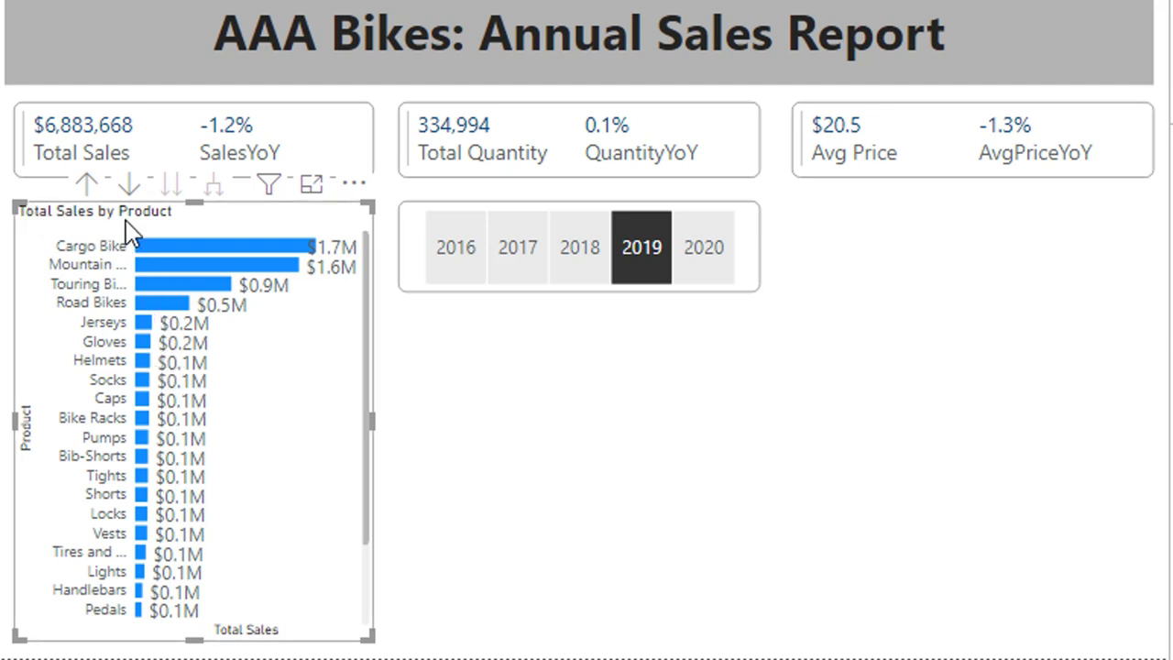
pyautogui.click(87, 186)
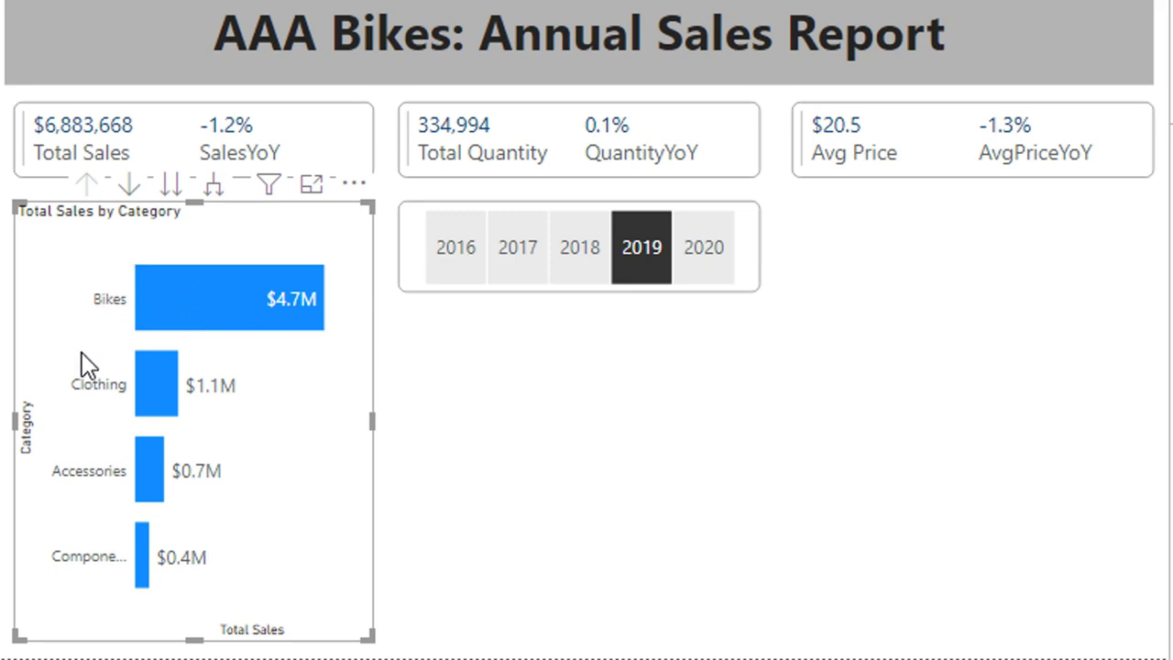
pyautogui.click(131, 188)
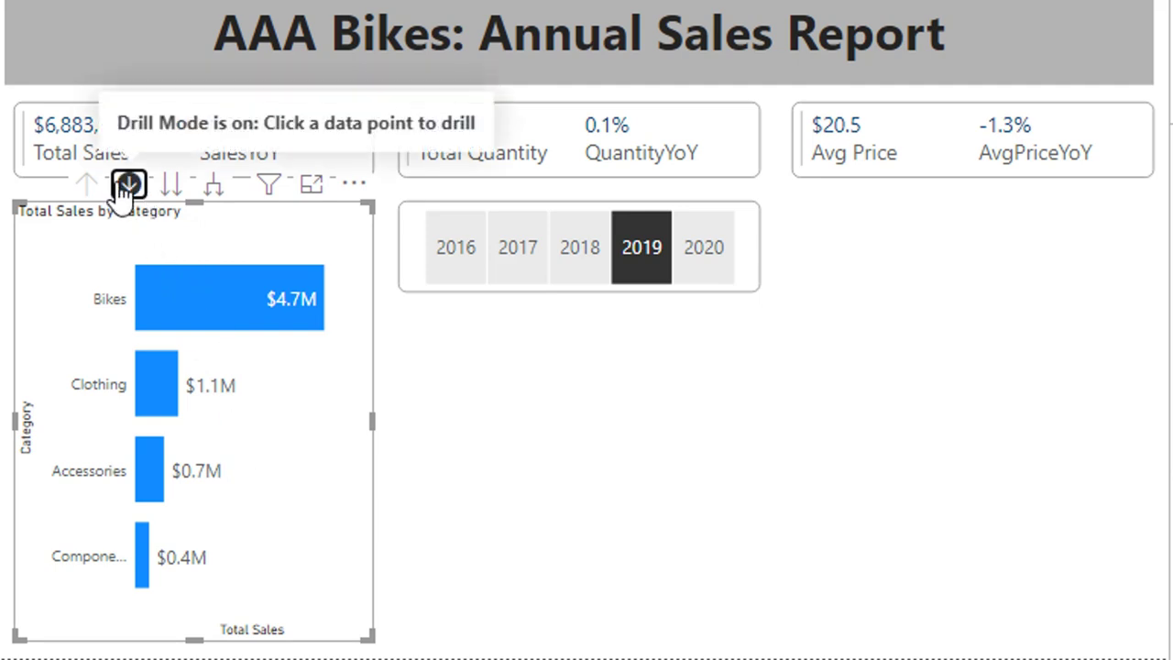
pyautogui.click(207, 295)
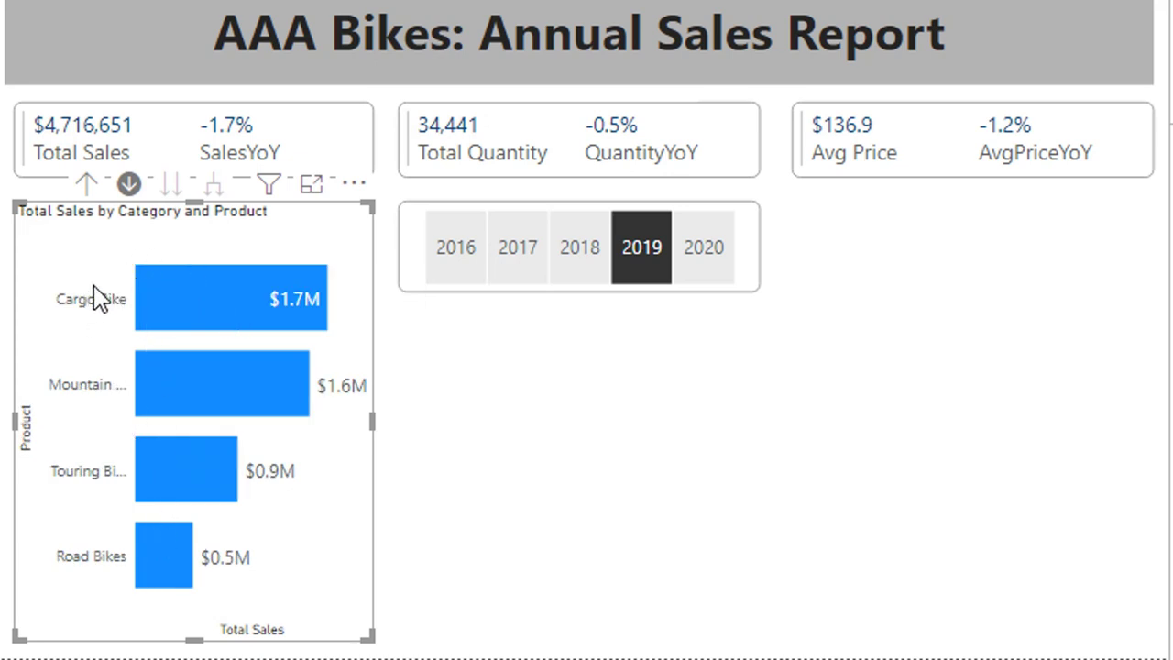
pyautogui.click(86, 185)
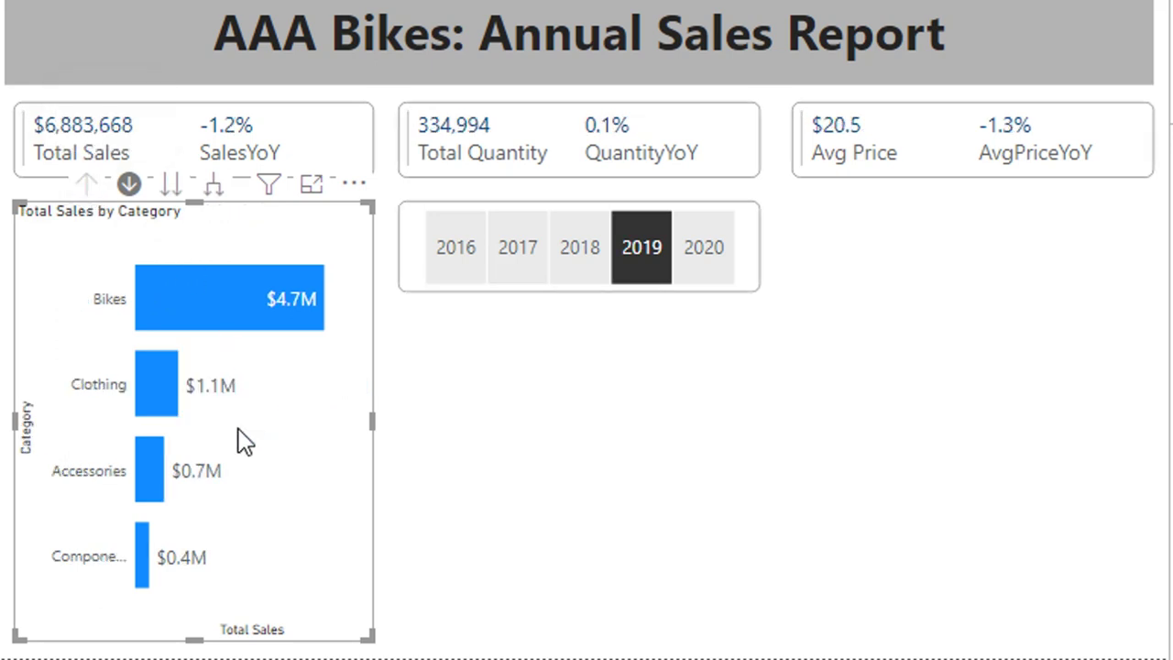
pyautogui.click(168, 395)
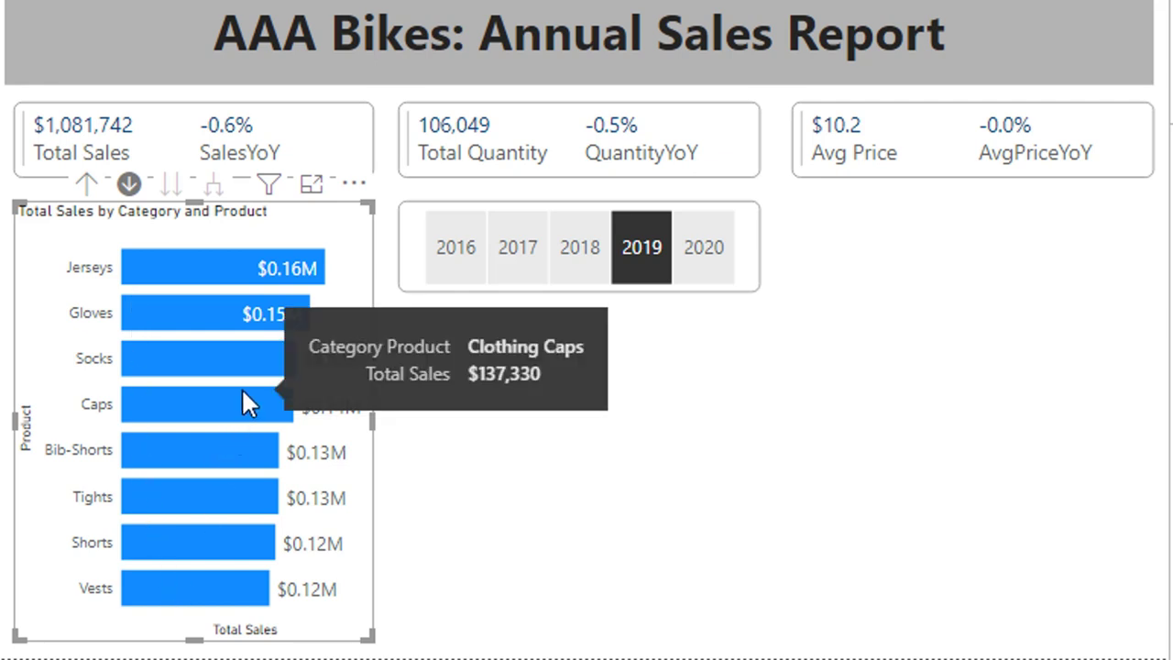
pyautogui.click(87, 186)
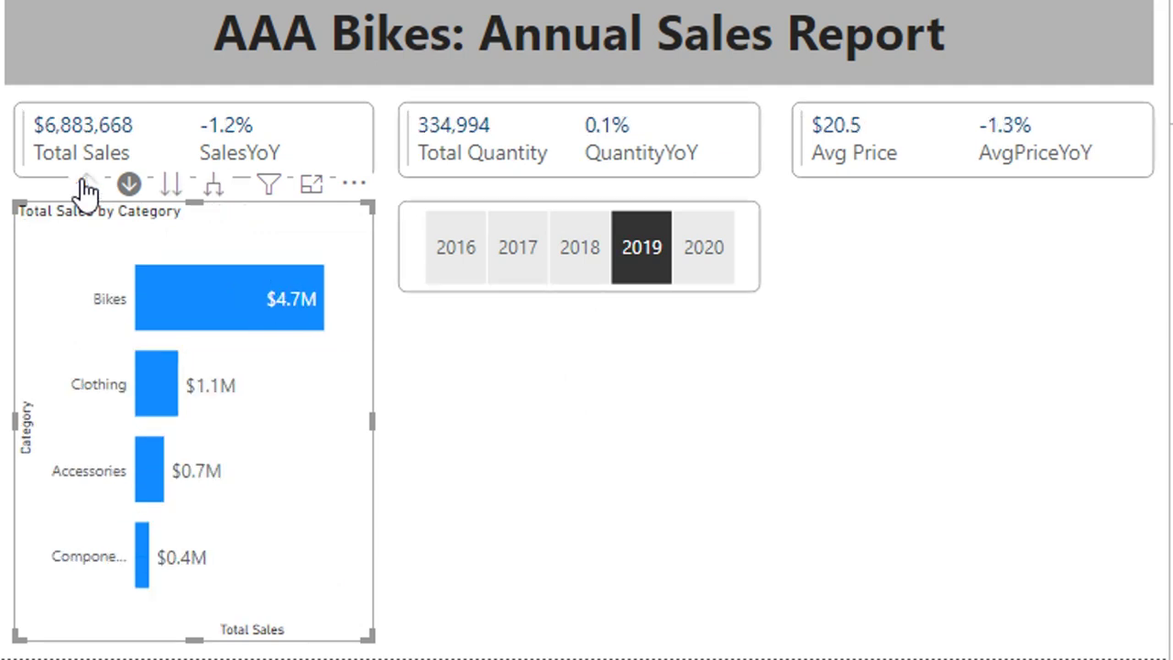
pyautogui.moveTo(296, 332)
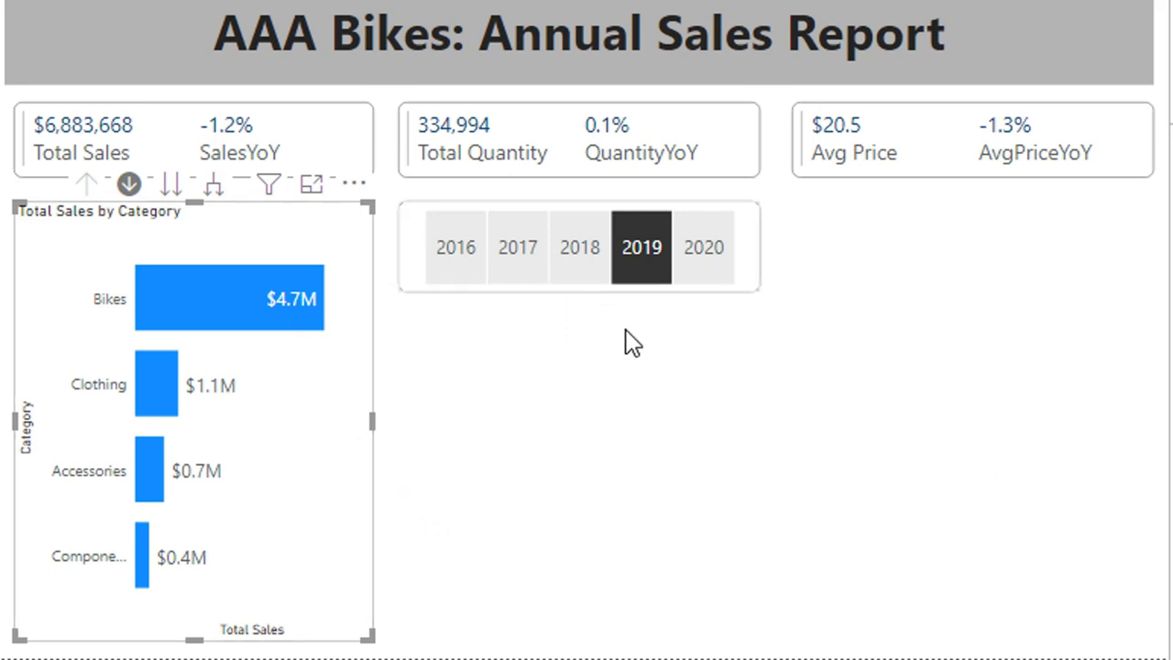
# Step: Insert a donut chart below the Year slicer with Total Sales as its values and Channel as its legend
pyautogui.click(689, 470)
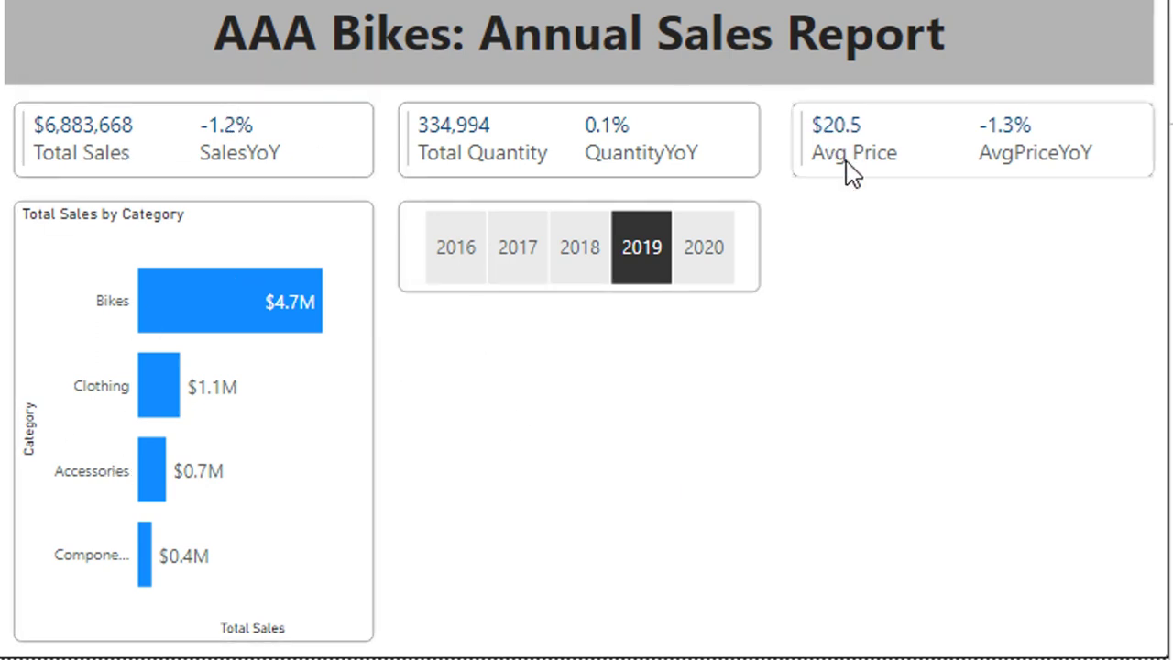
pyautogui.click(642, 247)
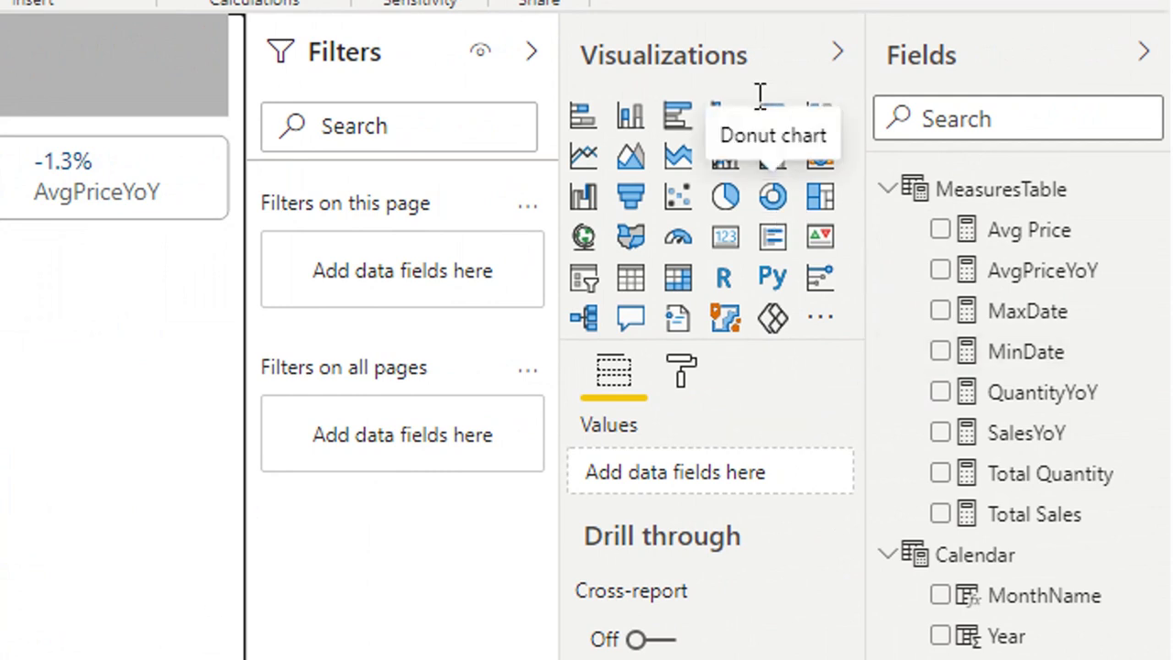
pyautogui.click(773, 196)
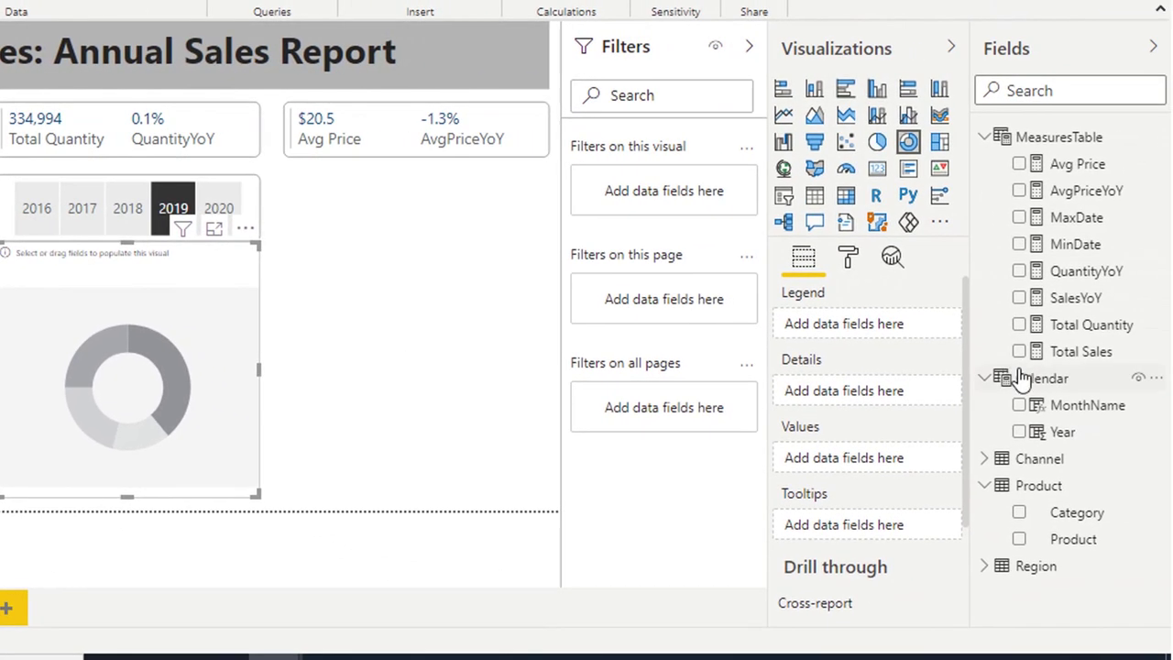
pyautogui.moveTo(1086, 360); pyautogui.dragTo(883, 463)
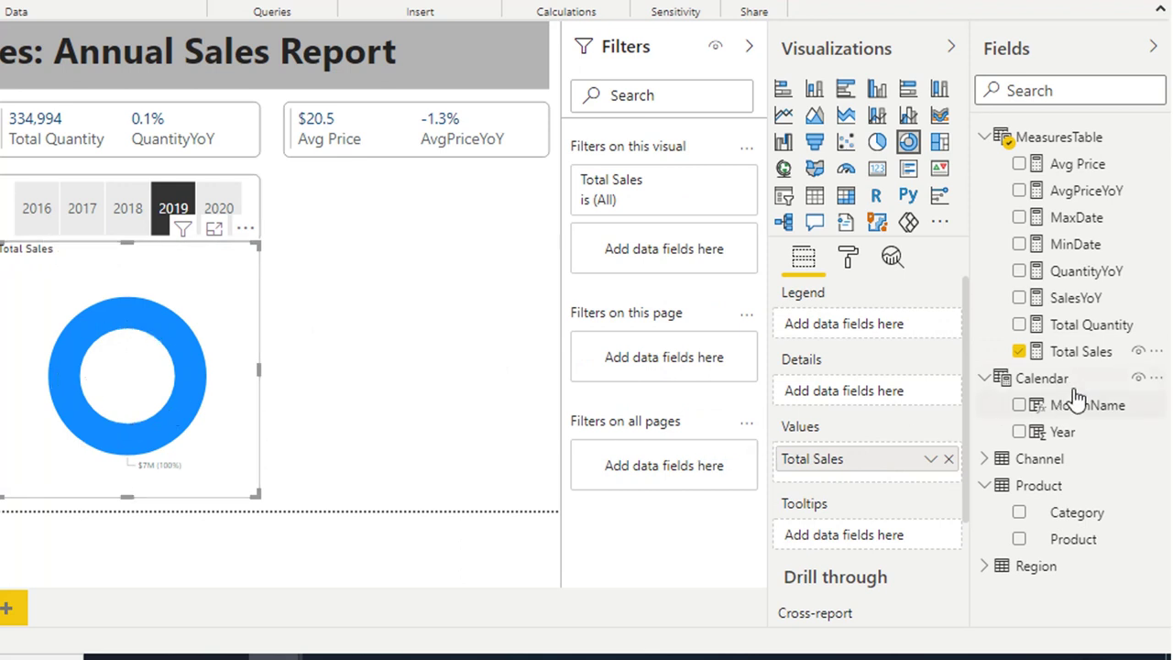
pyautogui.click(1016, 464)
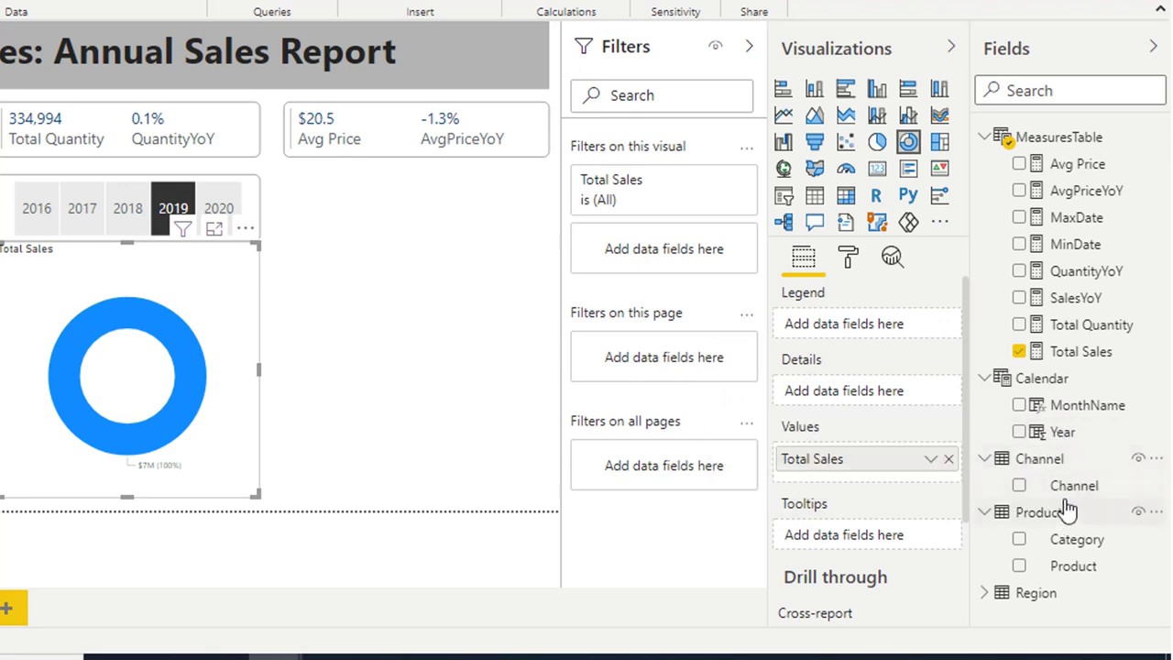
pyautogui.moveTo(1074, 493); pyautogui.dragTo(867, 327)
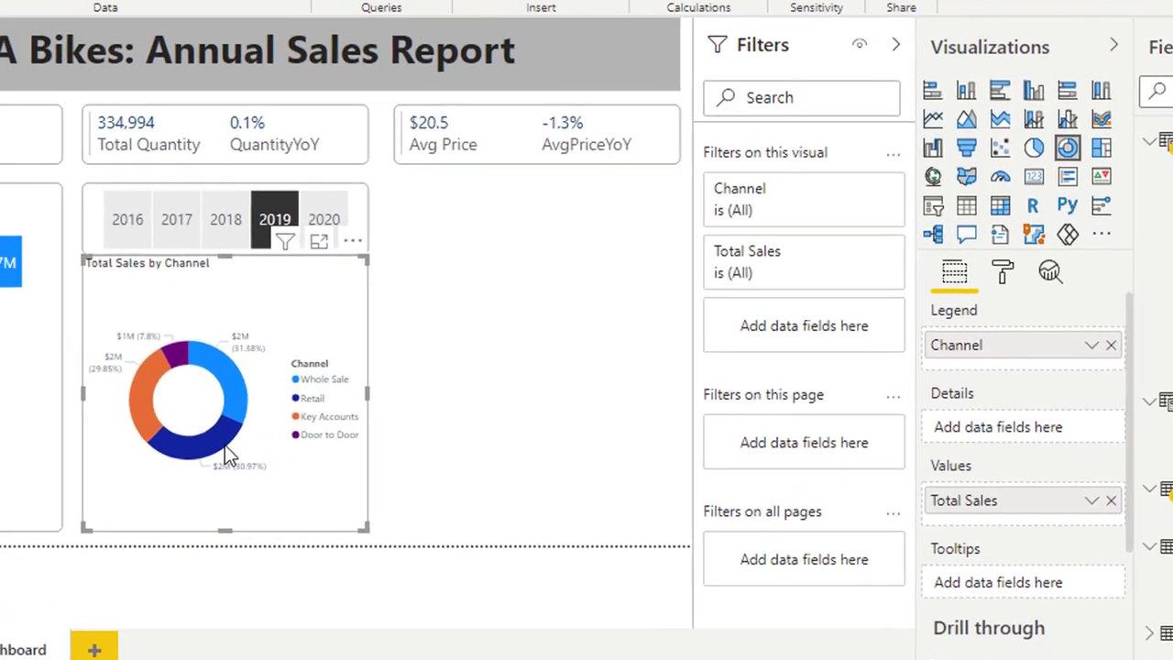
# Step: Set the donut chart's legend position to Bottom Center
pyautogui.moveTo(227, 456)
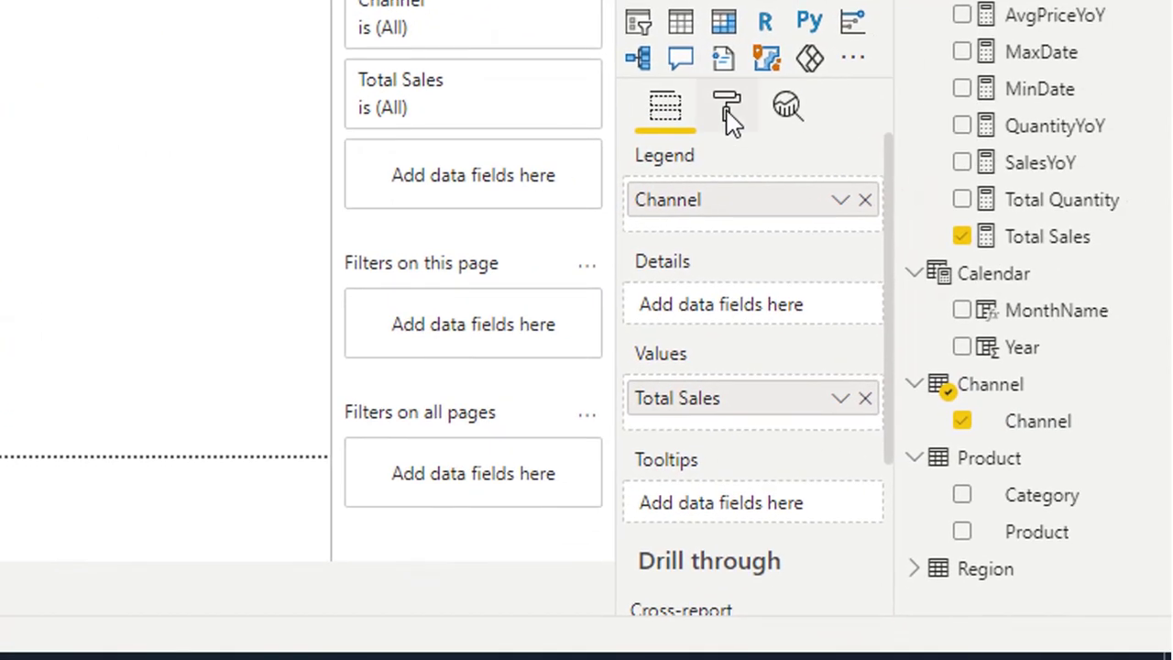
pyautogui.click(729, 112)
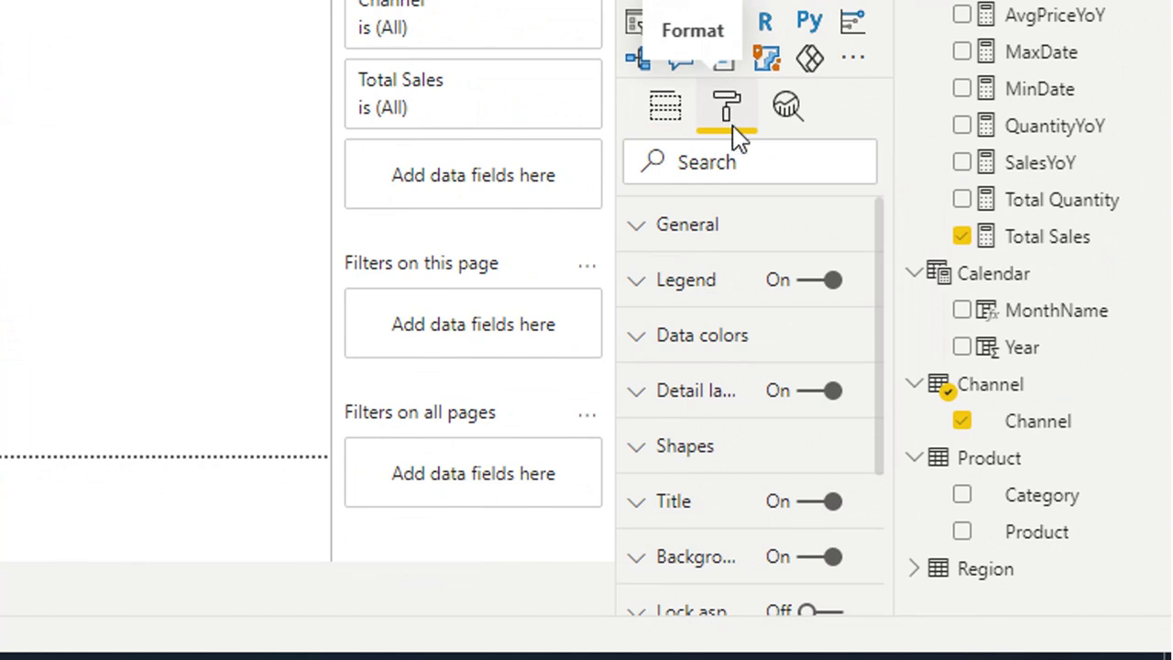
pyautogui.click(642, 287)
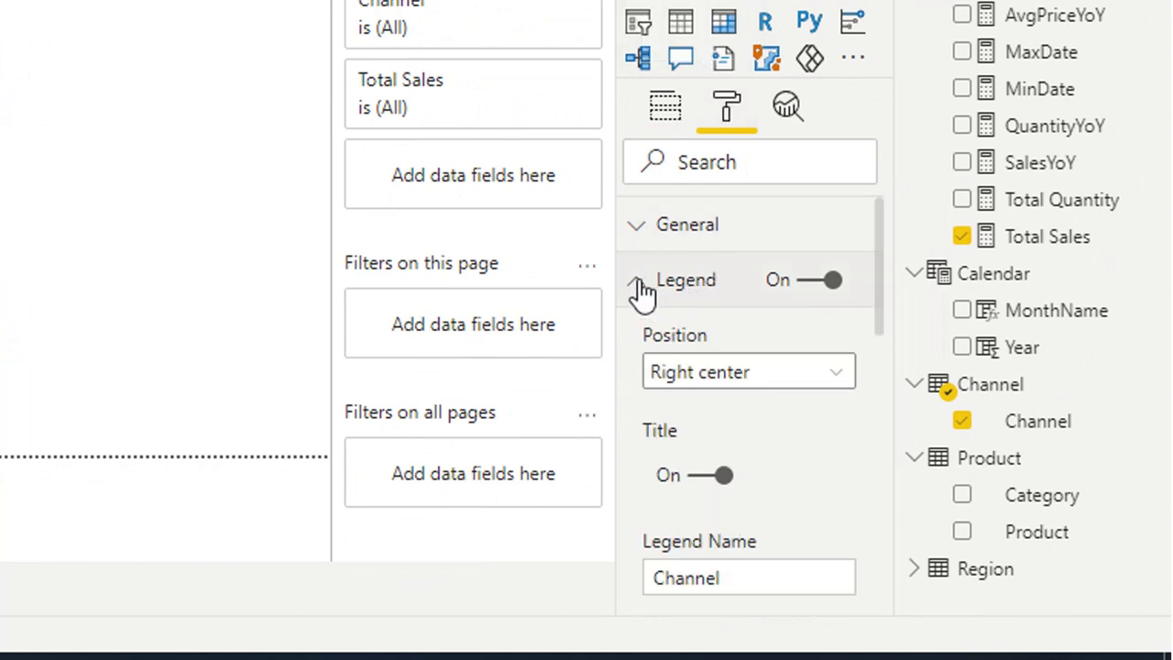
pyautogui.click(788, 375)
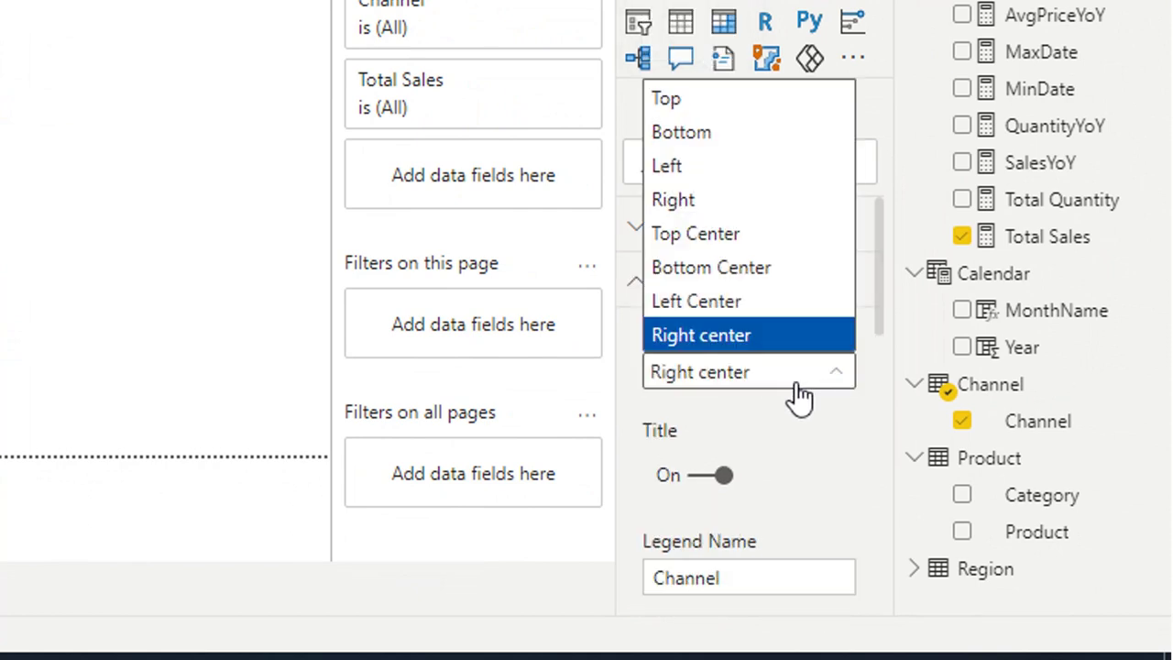
pyautogui.click(769, 287)
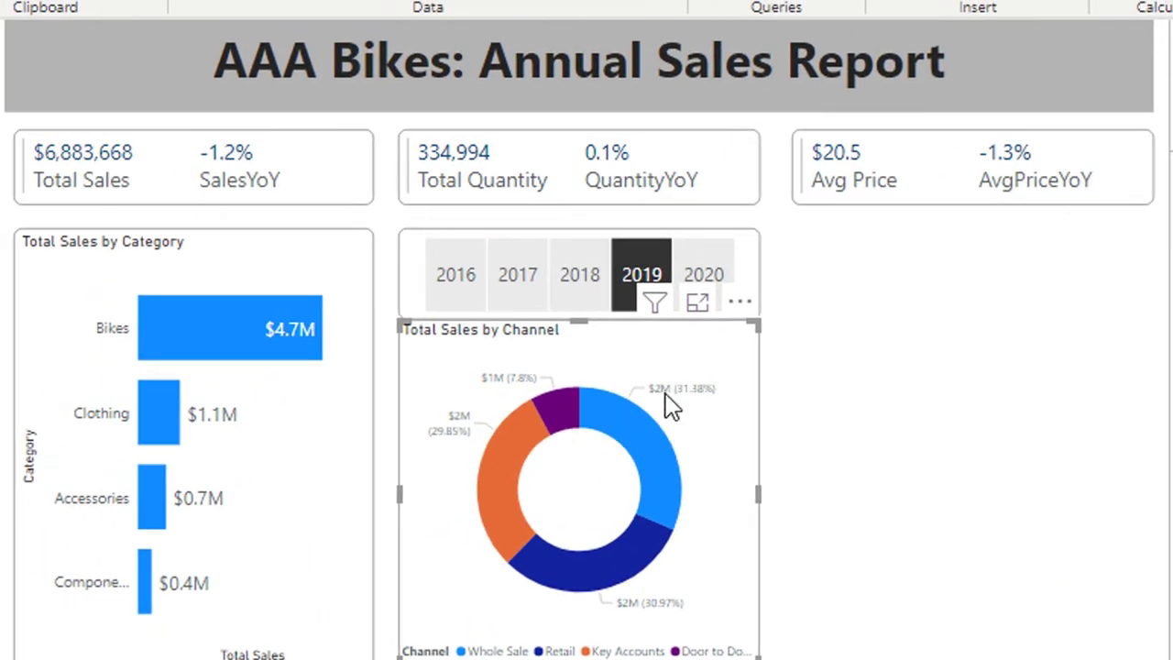
# Step: Set the text size of the donut chart's detail labels to 12 pt
pyautogui.moveTo(674, 400)
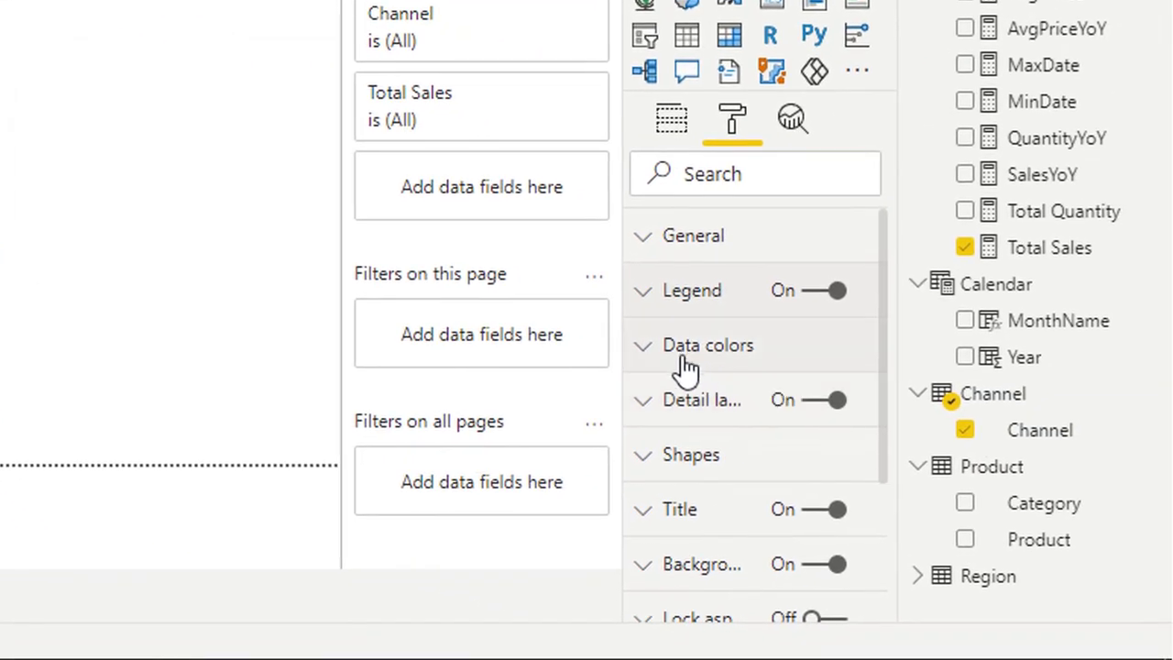
pyautogui.click(647, 402)
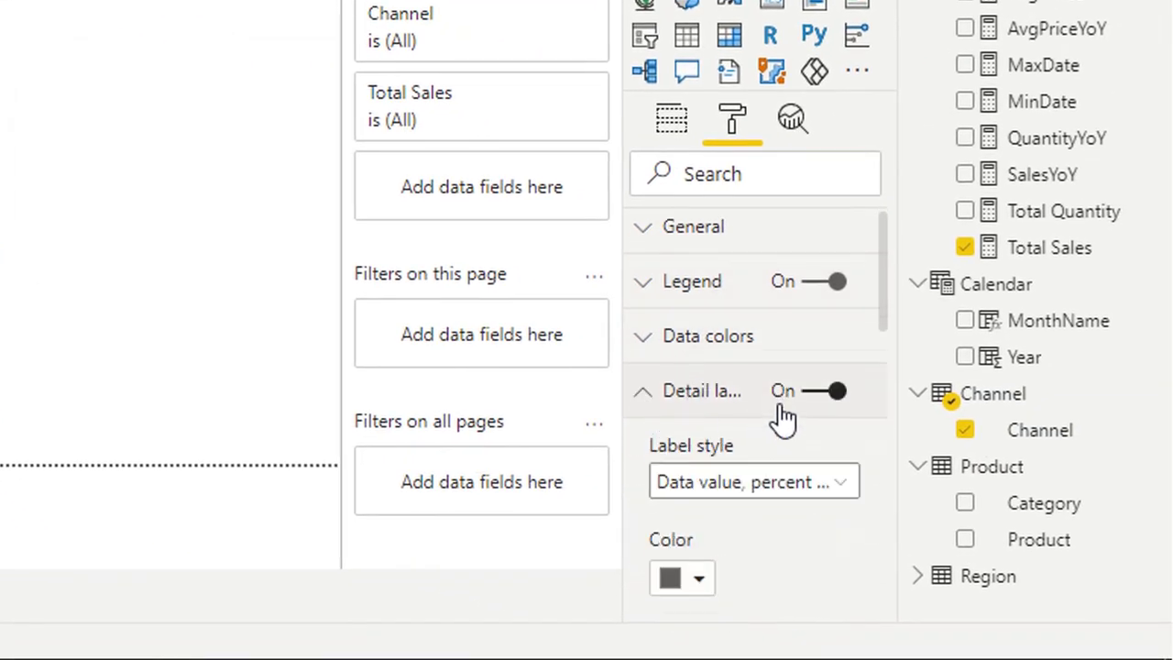
pyautogui.scroll(-3, 780, 414)
pyautogui.scroll(-3, 752, 437)
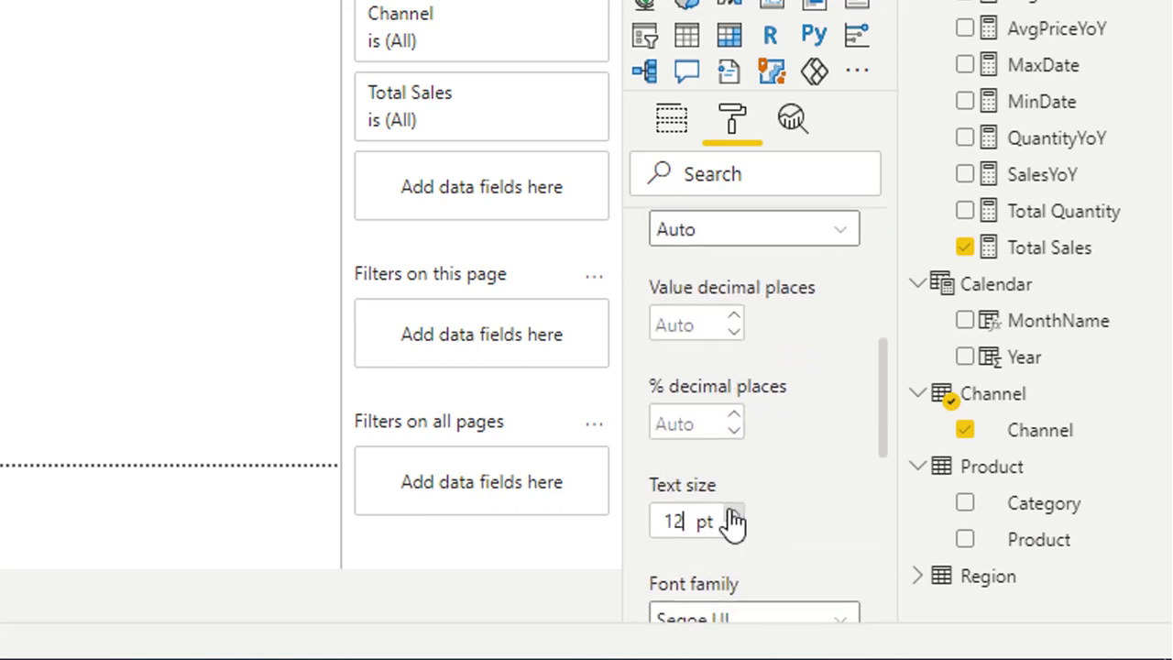
pyautogui.click(734, 514)
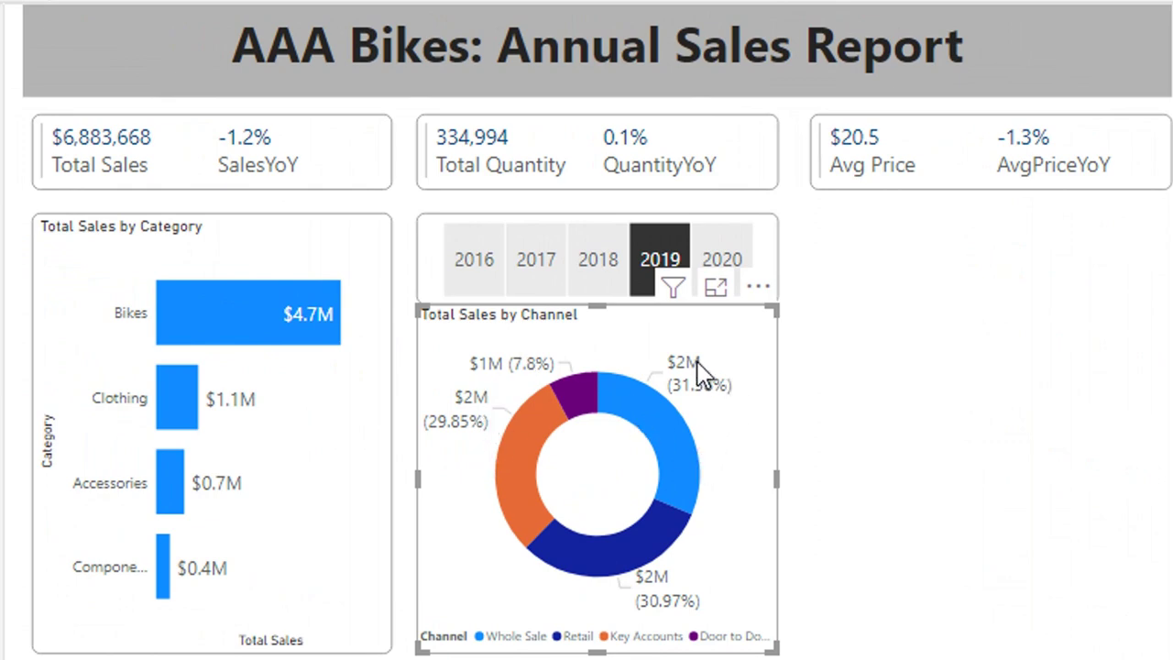
# Step: Test the donut chart's cross-filtering by selecting its Whole Sale slice
pyautogui.moveTo(667, 432)
pyautogui.click(666, 428)
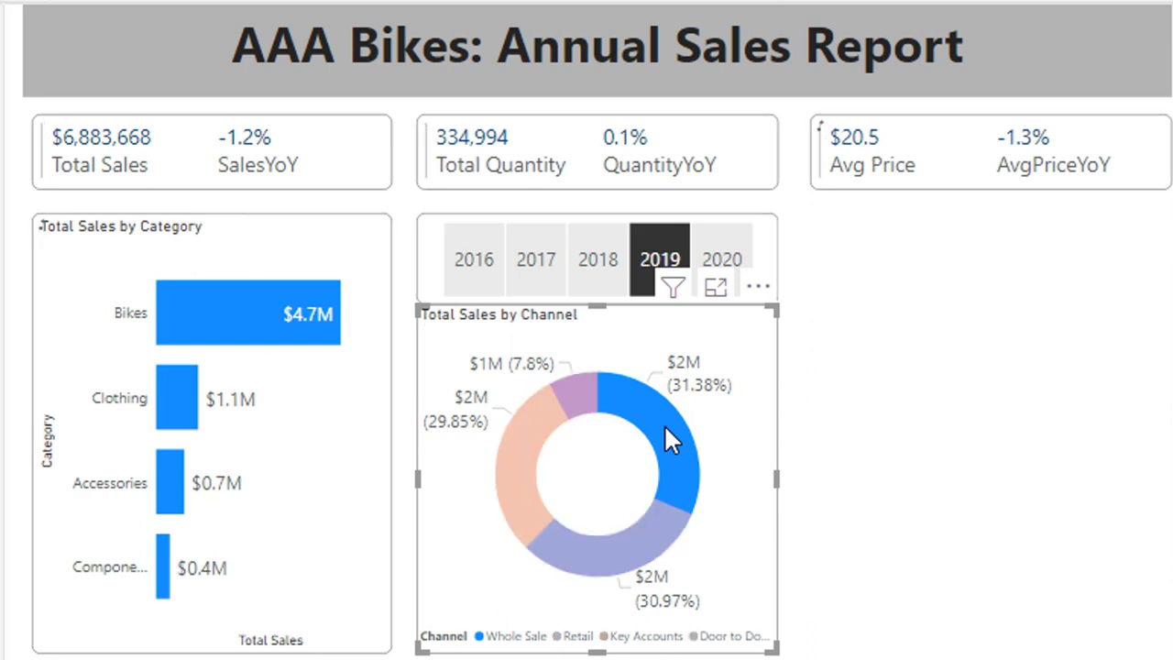